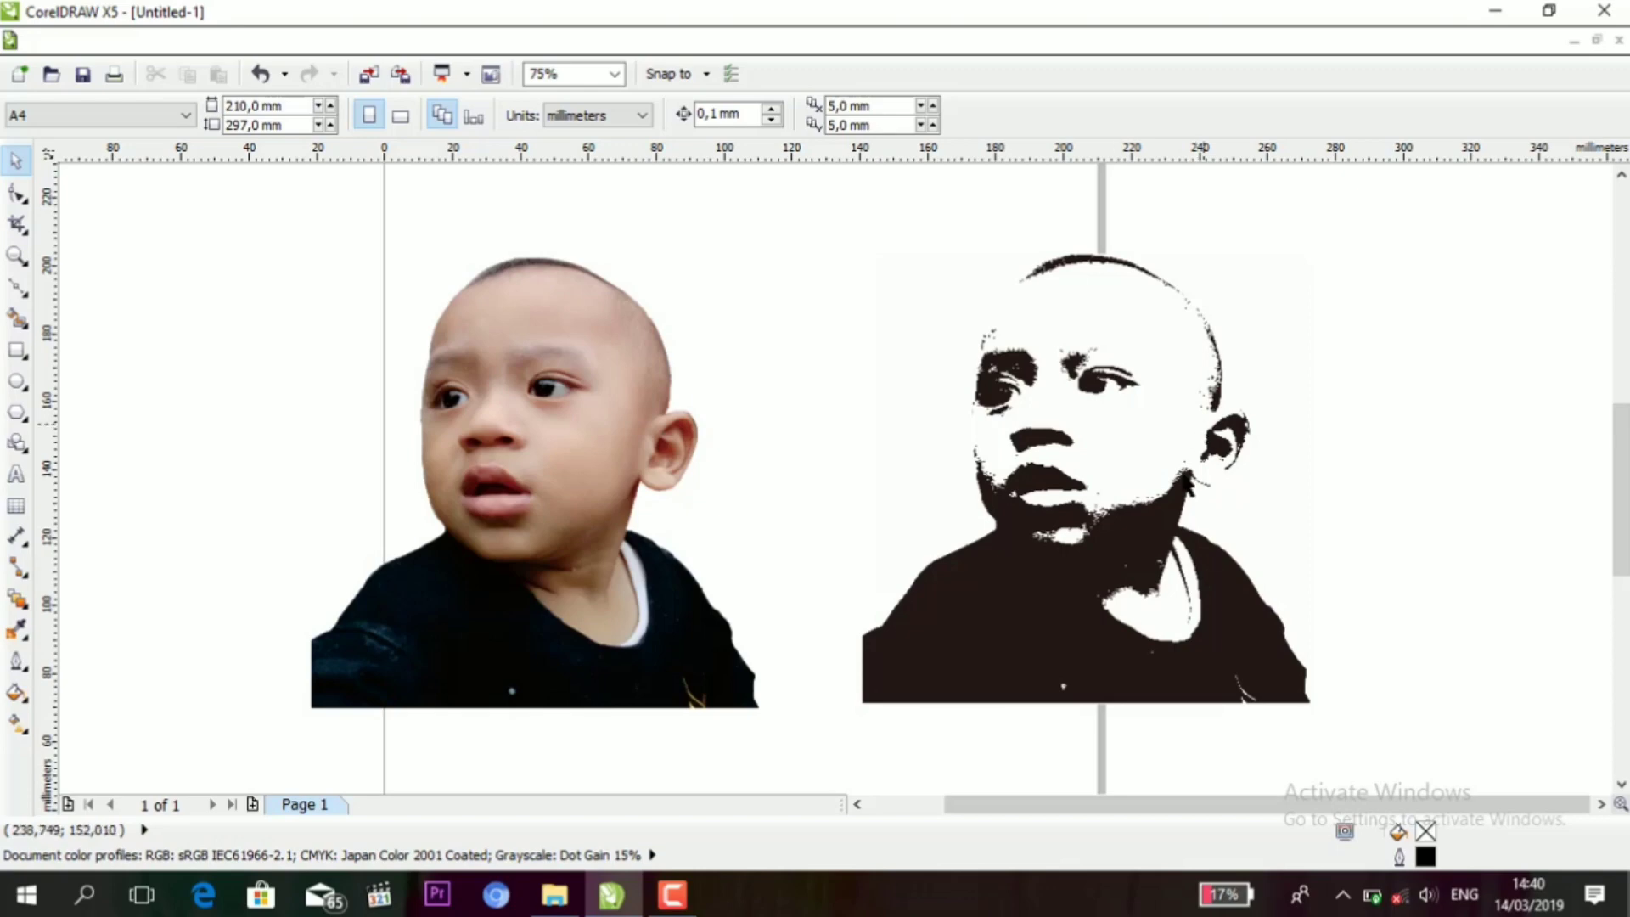
pyautogui.click(1103, 509)
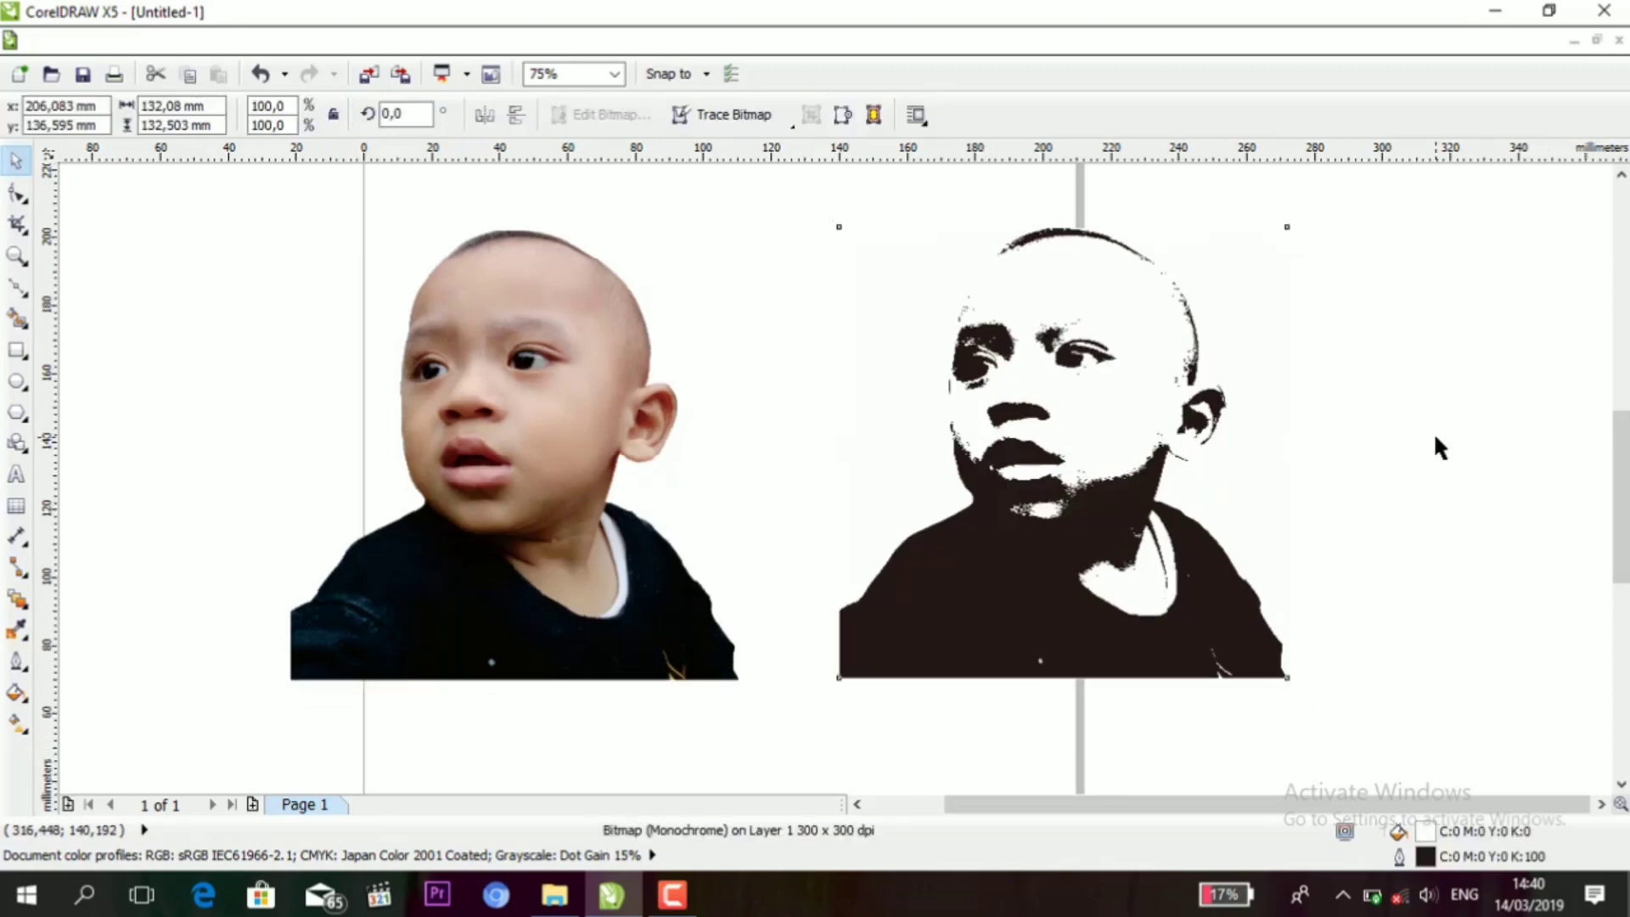
pyautogui.click(1437, 448)
pyautogui.click(1083, 430)
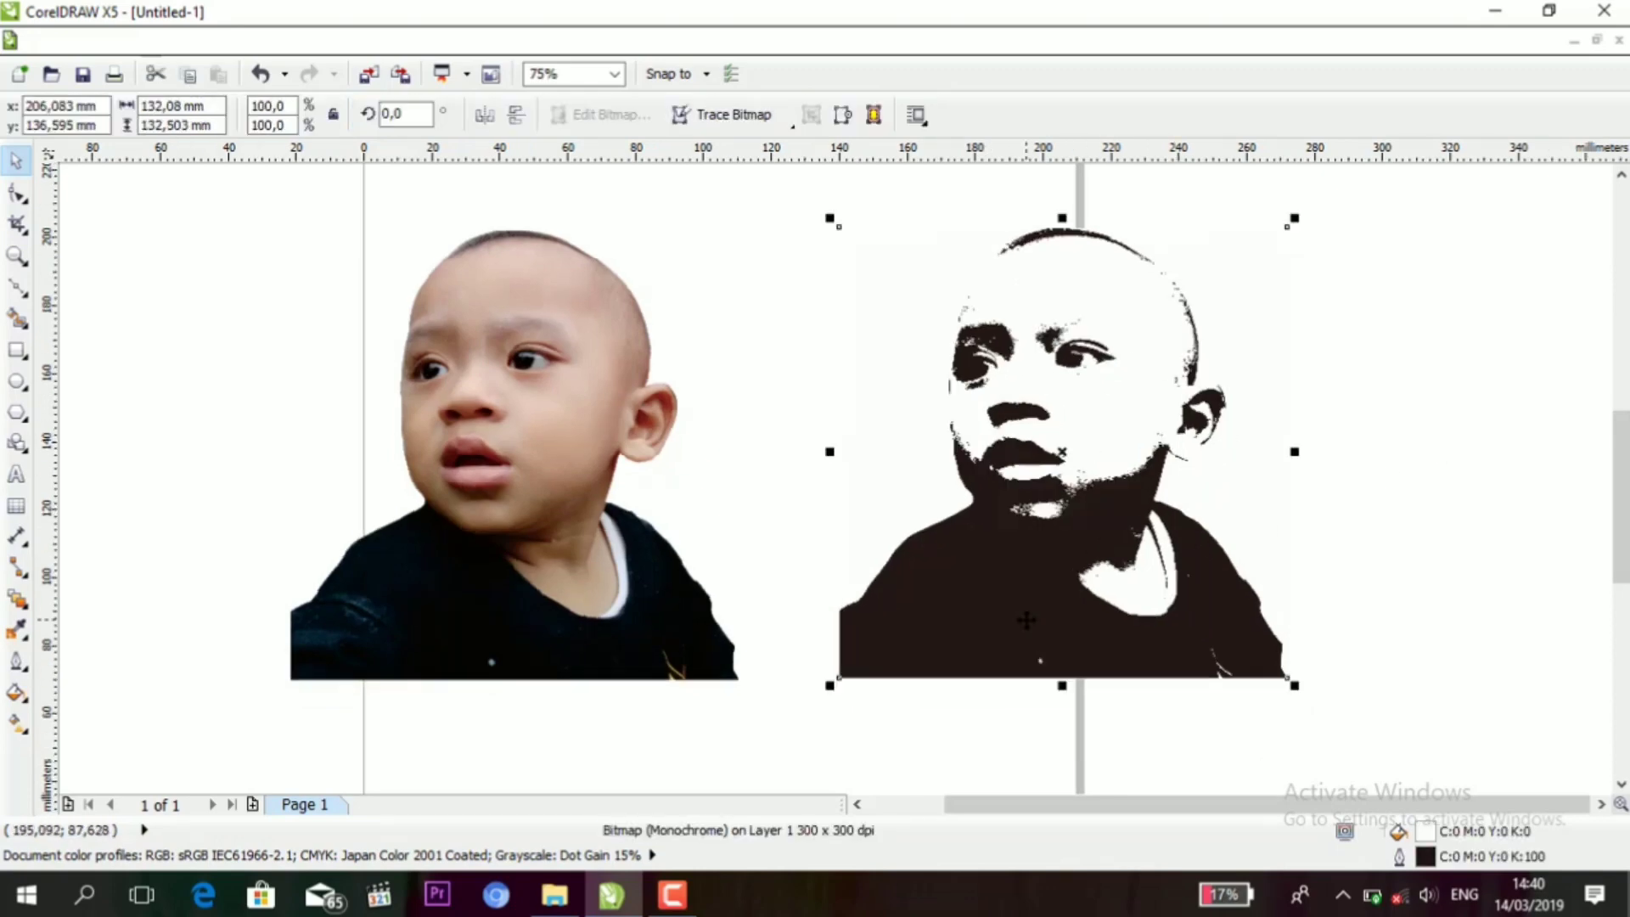
pyautogui.click(1321, 377)
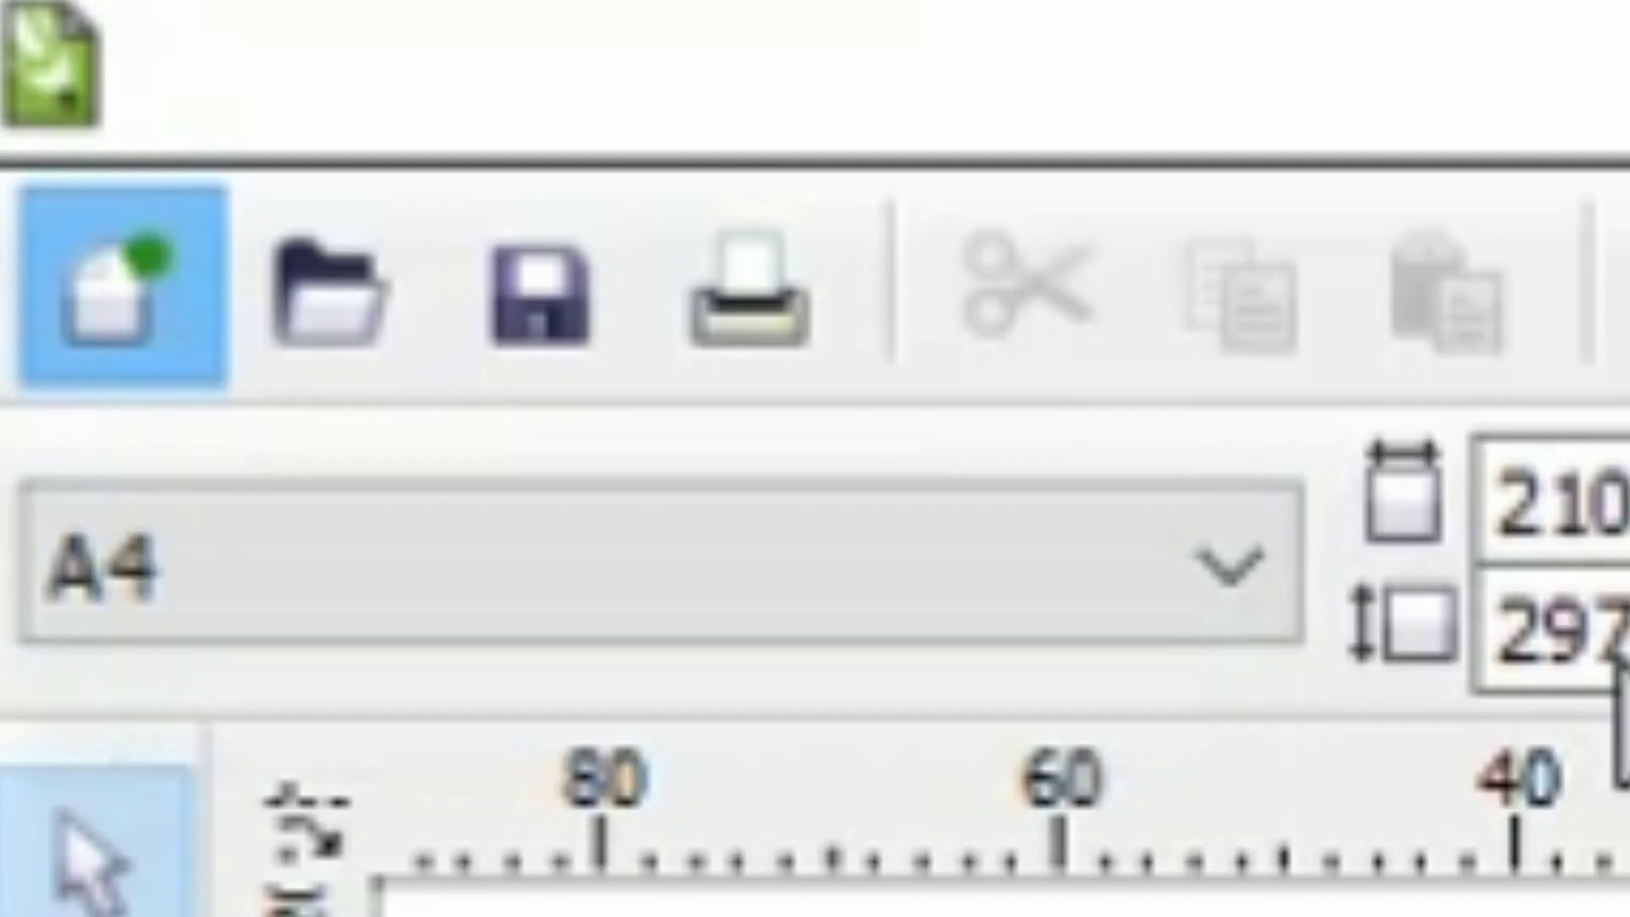
# - Create a new A4 portrait document in CMYK at 300 dpi
pyautogui.click(123, 284)
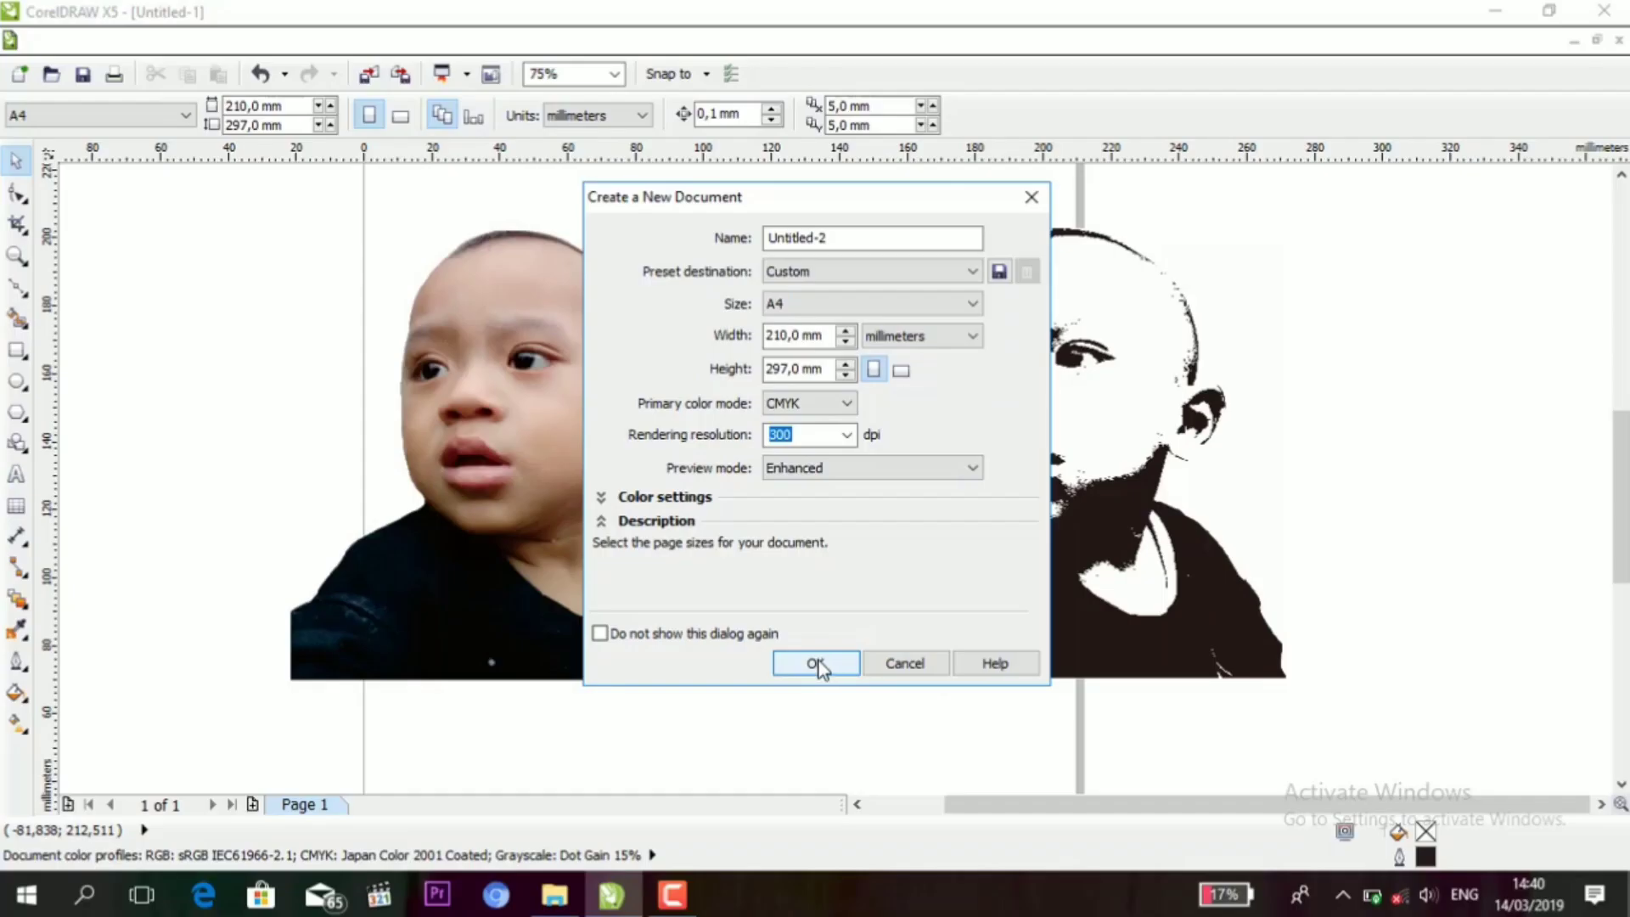
pyautogui.click(853, 811)
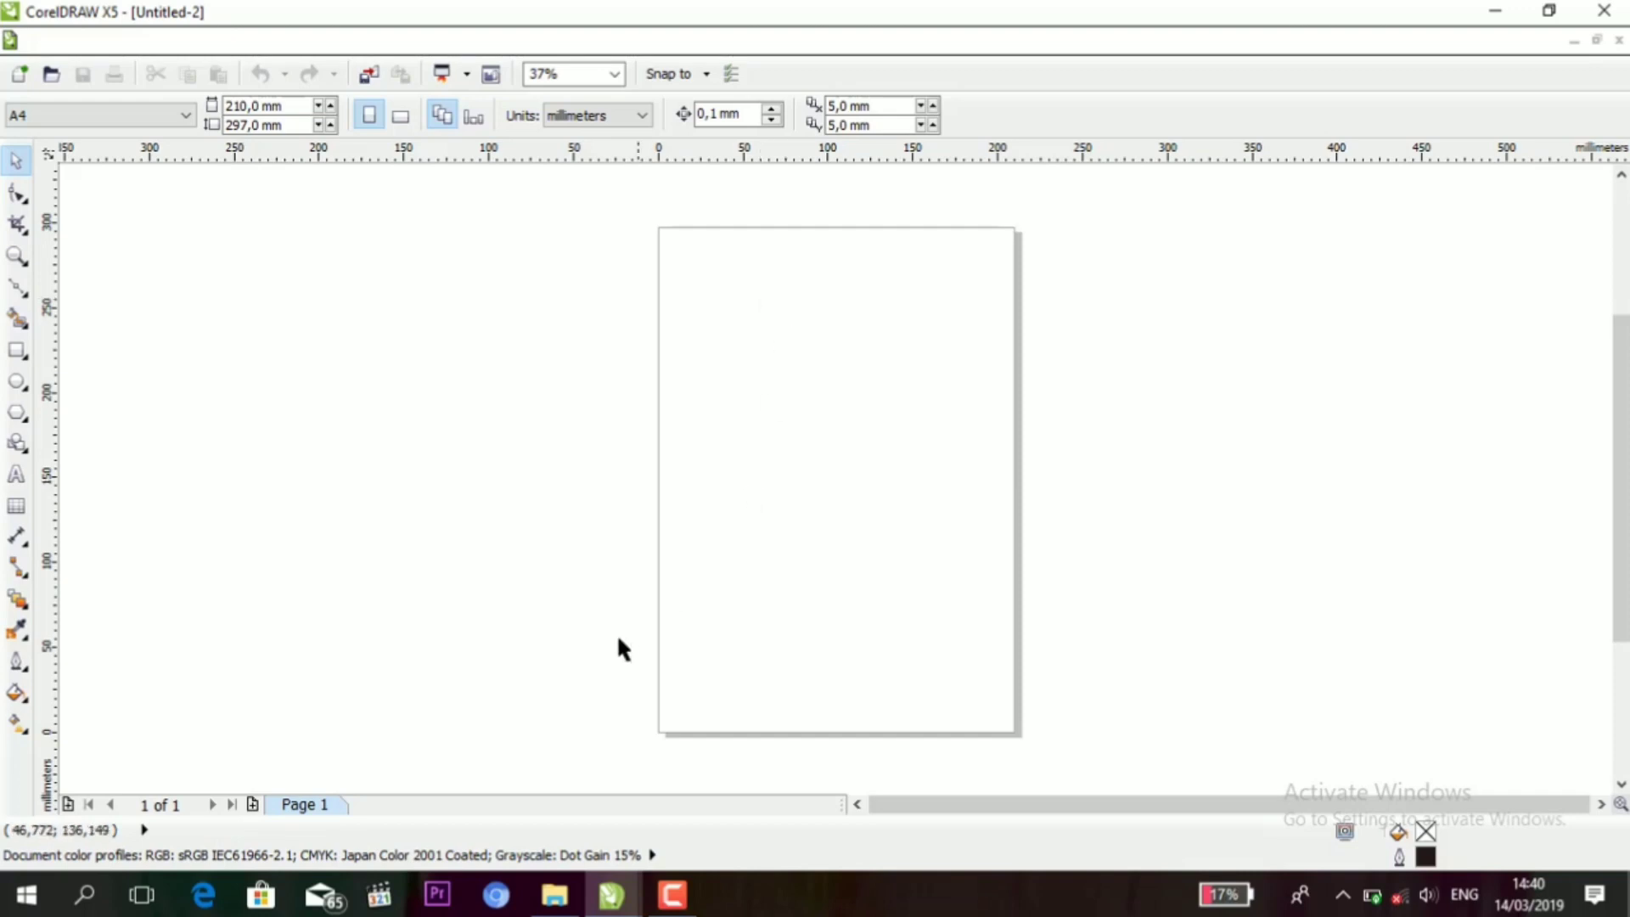
# - Switch to File Explorer and import the photo IMG_20190307_164616.jpg into the new CorelDRAW document
pyautogui.click(554, 896)
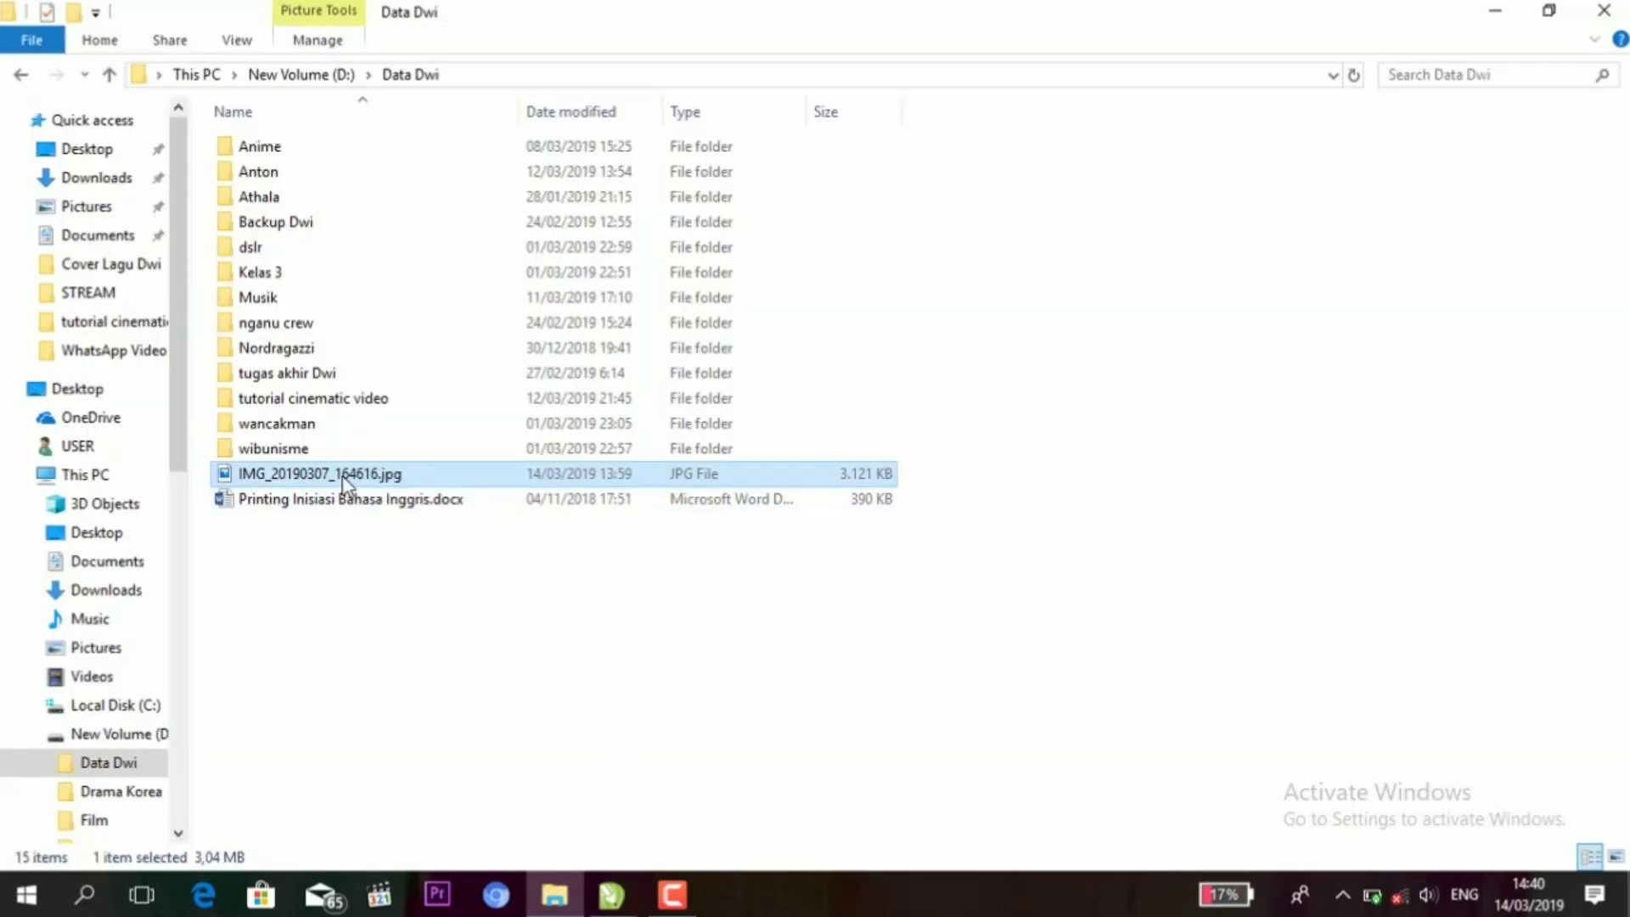
pyautogui.moveTo(344, 482); pyautogui.dragTo(696, 571)
pyautogui.moveTo(720, 491); pyautogui.dragTo(724, 492)
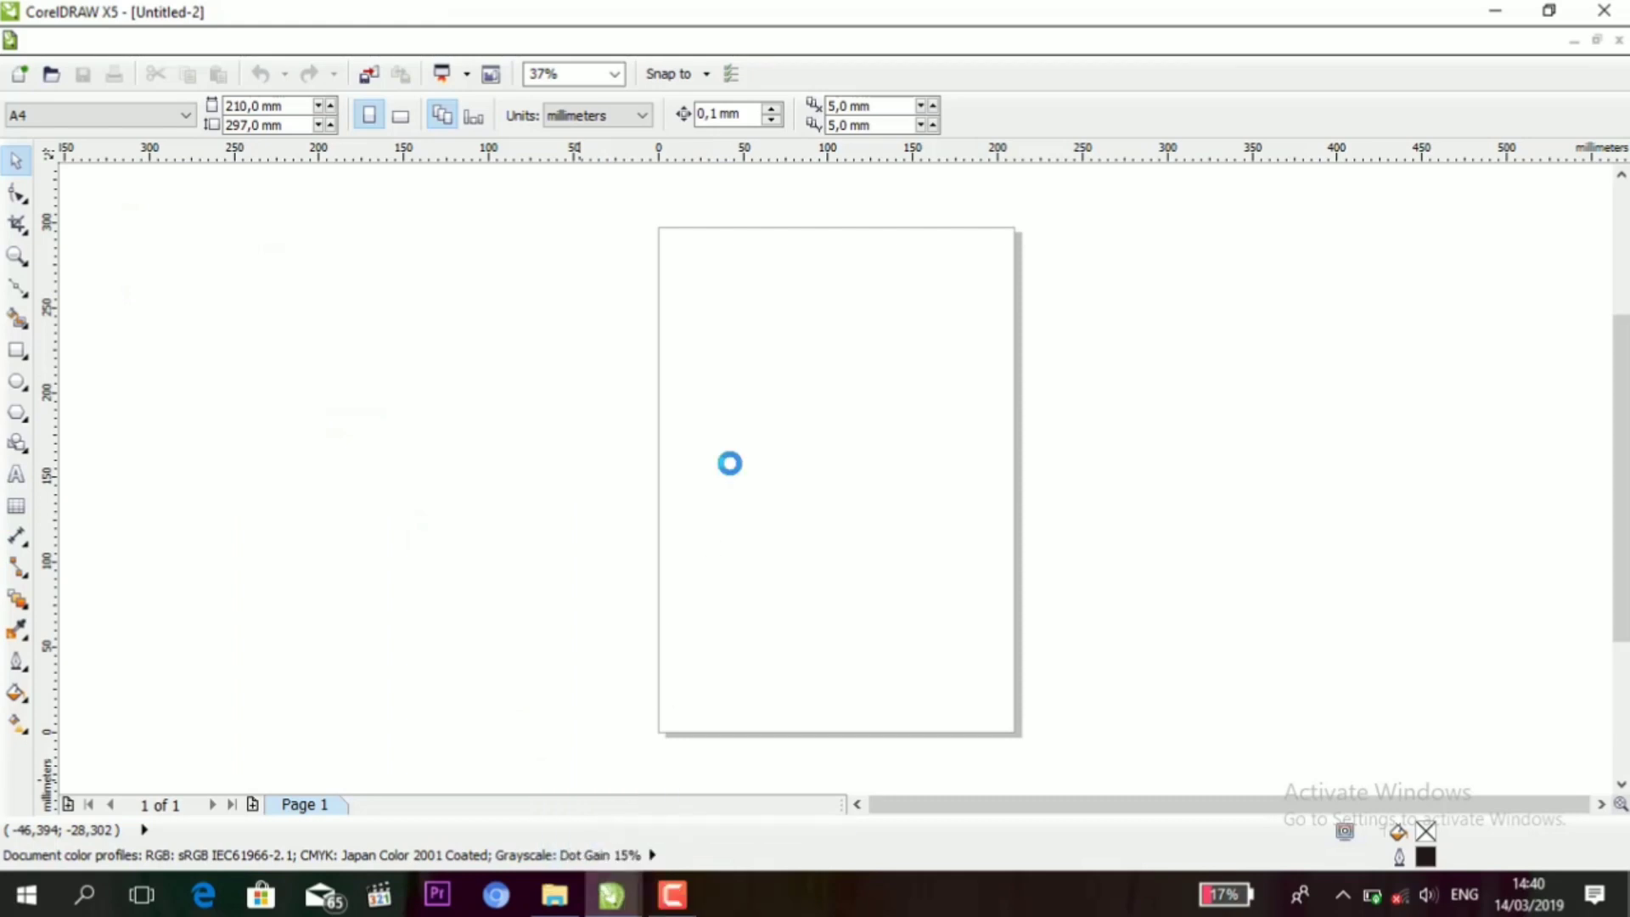
# - Rotate the imported photo by 90 degrees so the child is upright
pyautogui.scroll(-5, 874, 440)
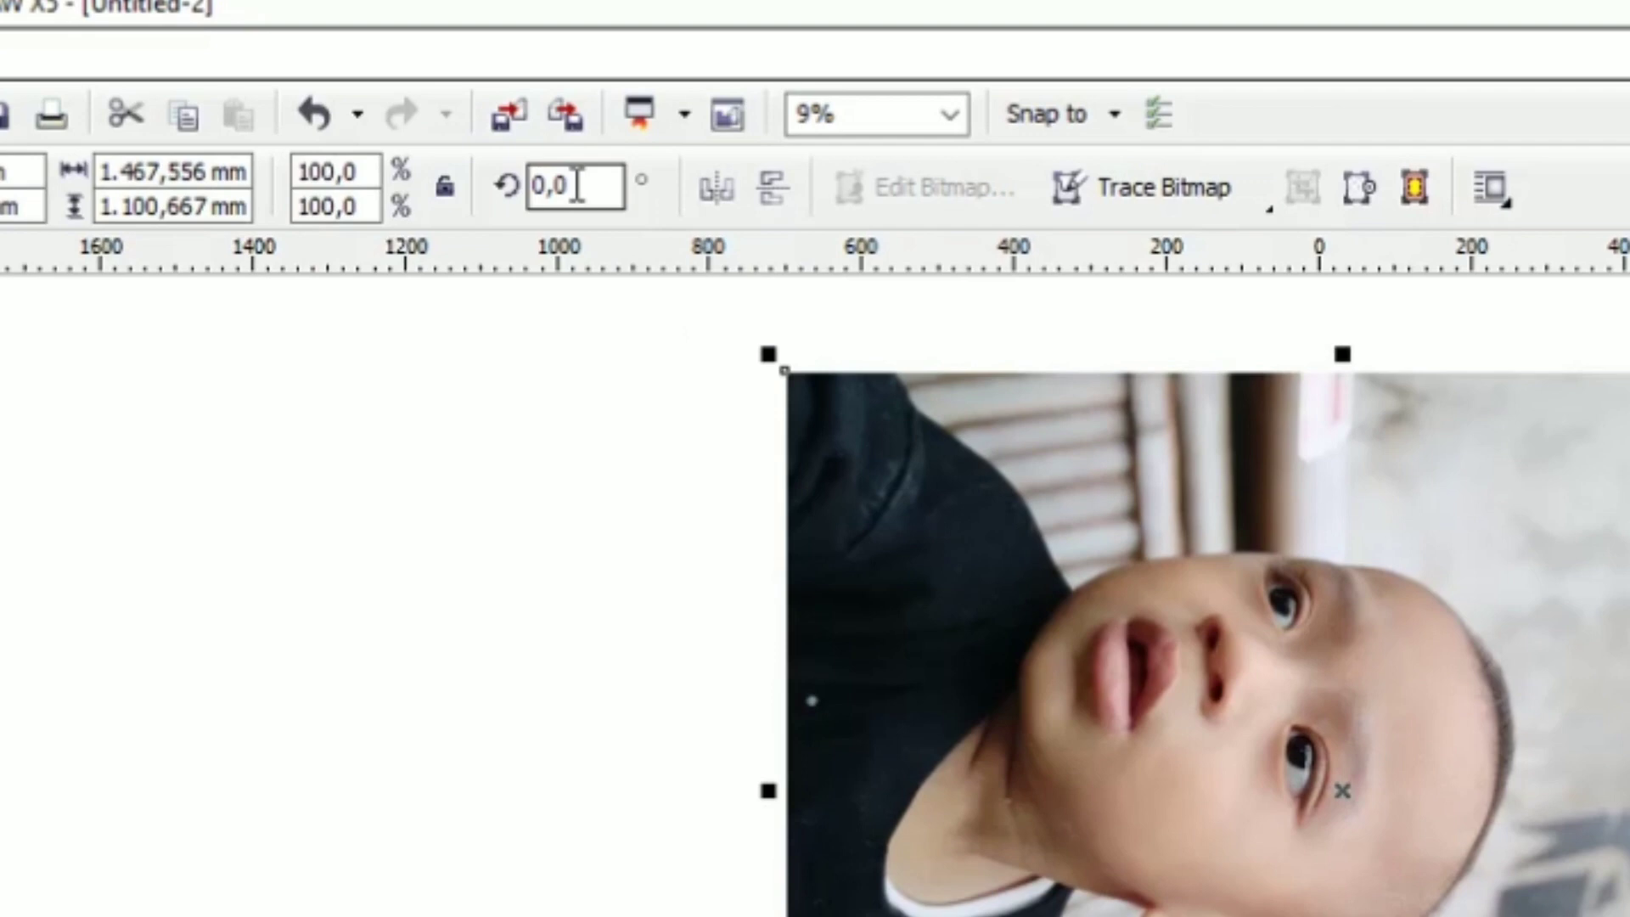
pyautogui.click(577, 185)
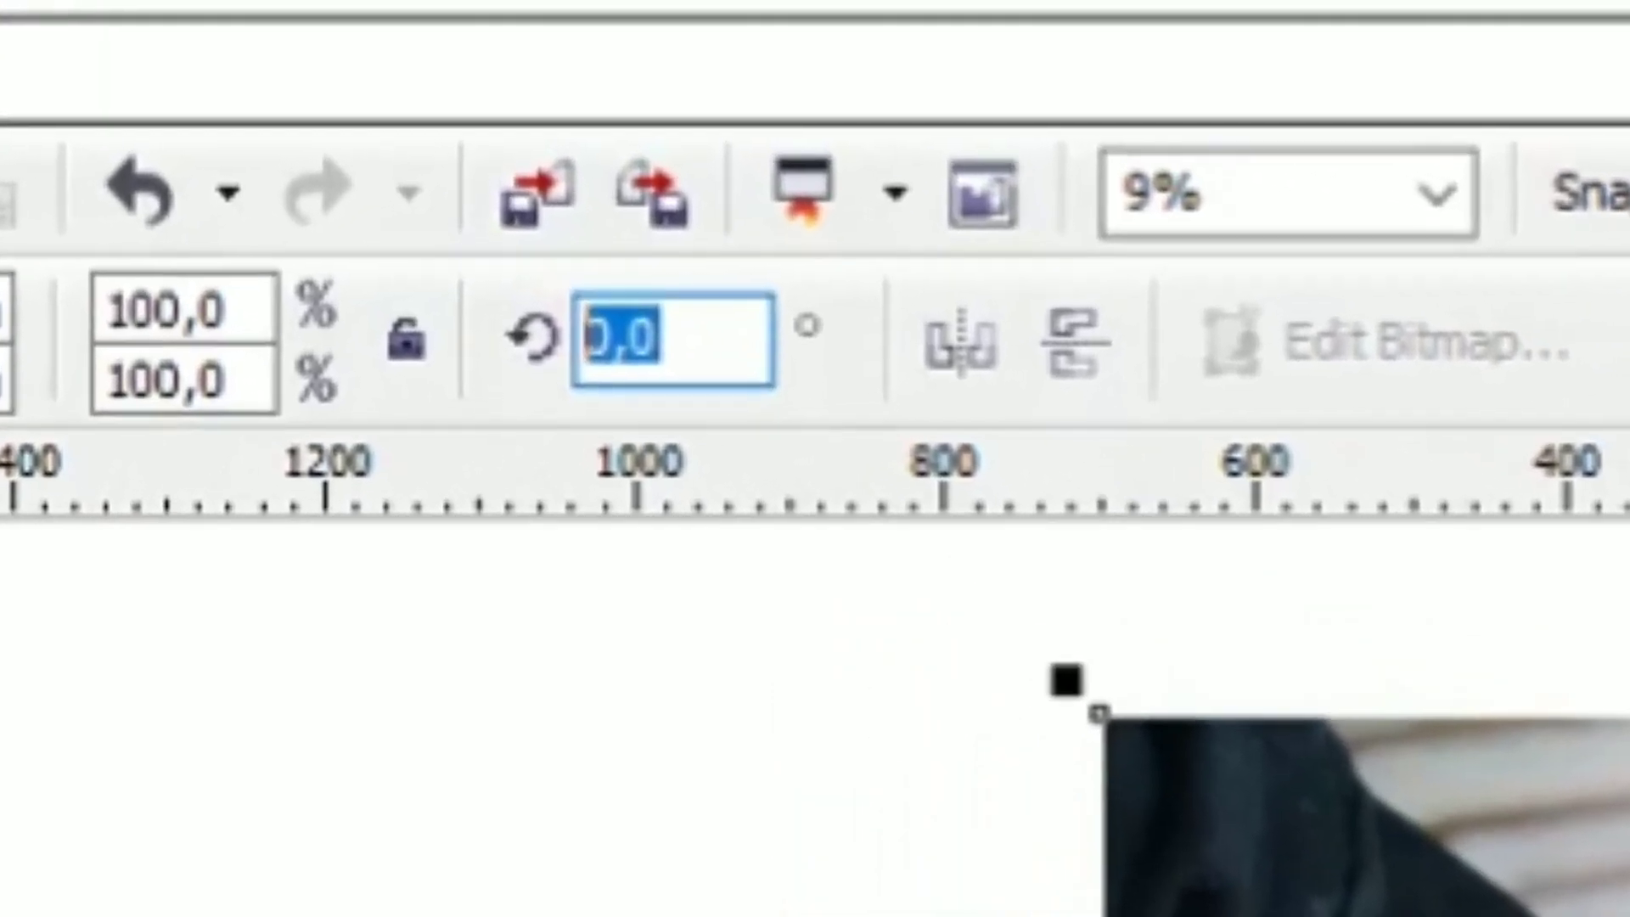
pyautogui.write('90')
pyautogui.press('Return')
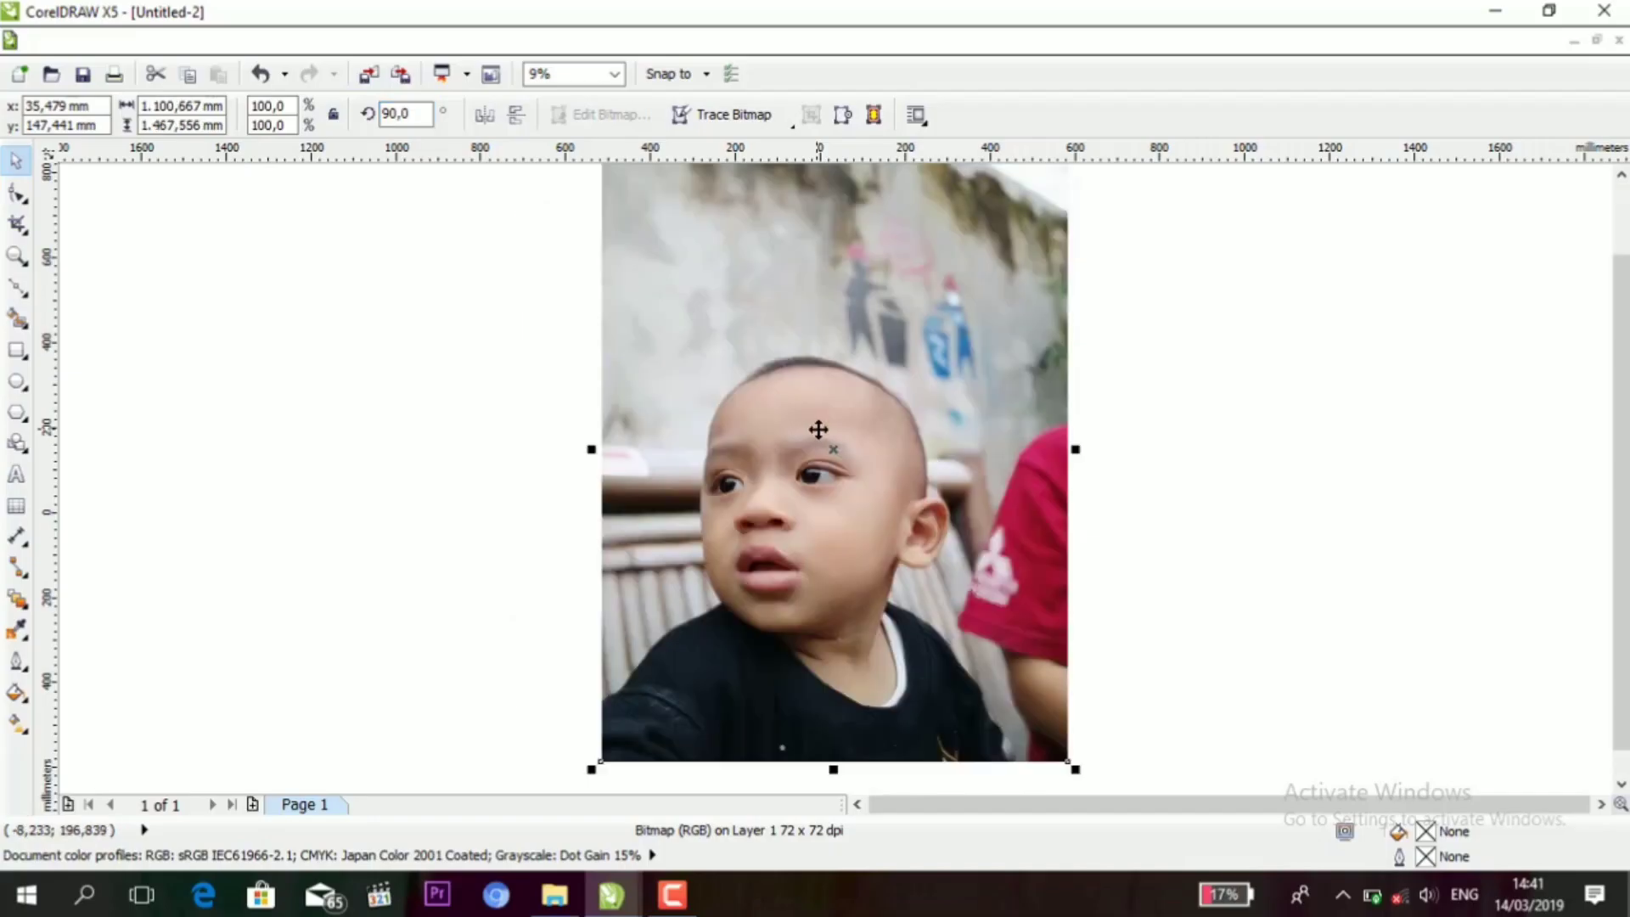
pyautogui.click(1341, 599)
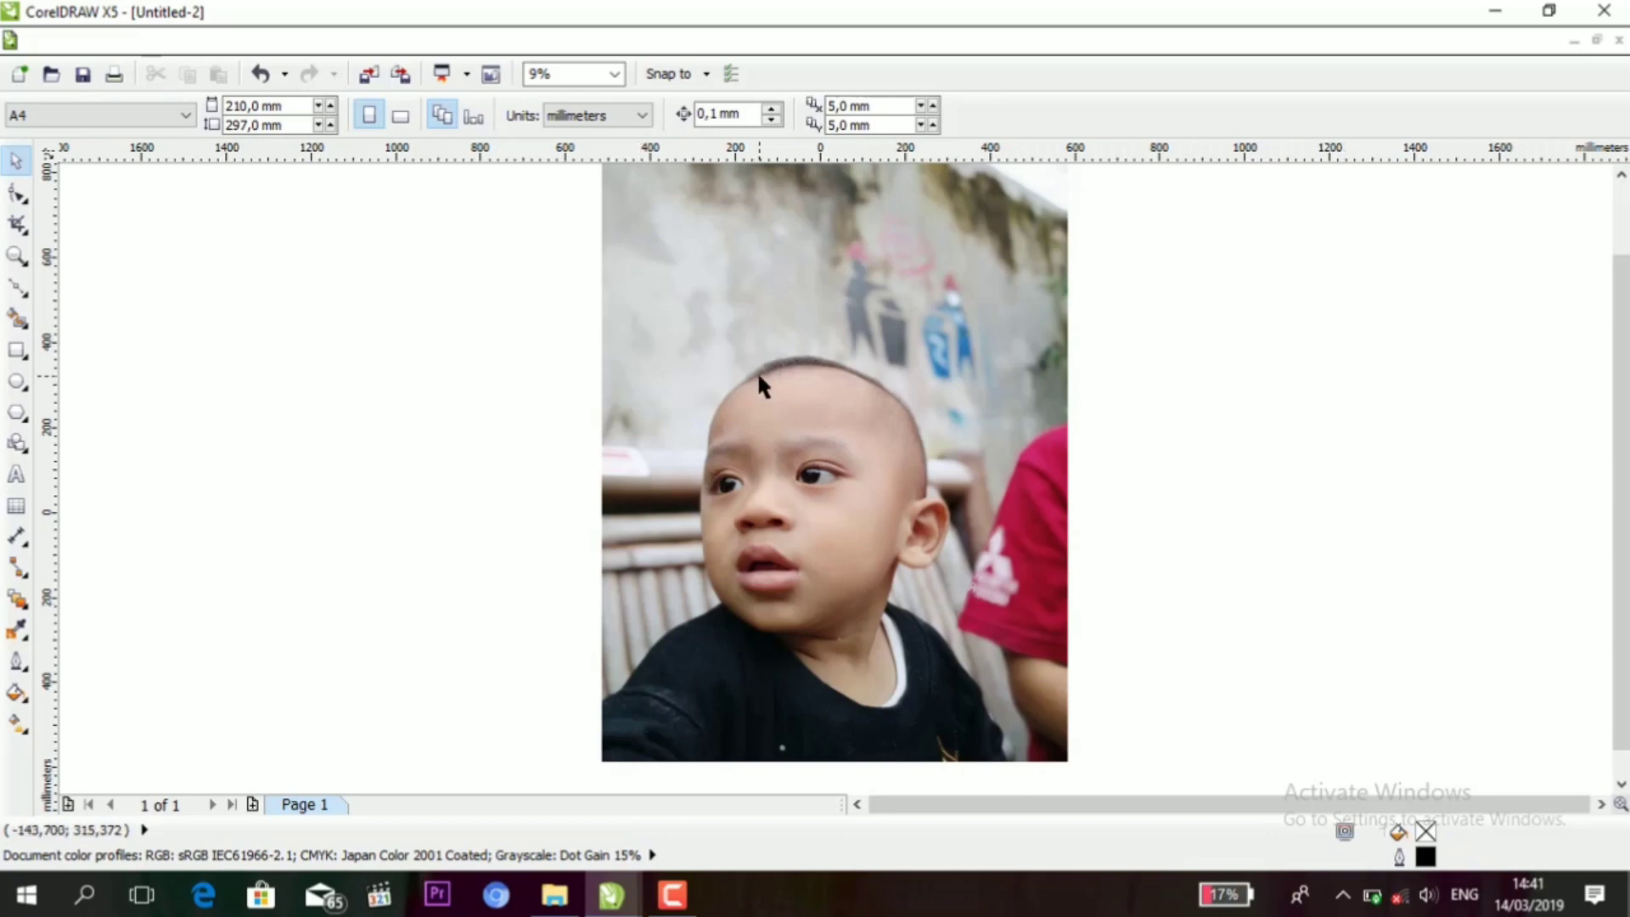
# - Draw a rectangle about 986 by 1009 mm over the photo, framing the child's head and upper body
pyautogui.click(16, 350)
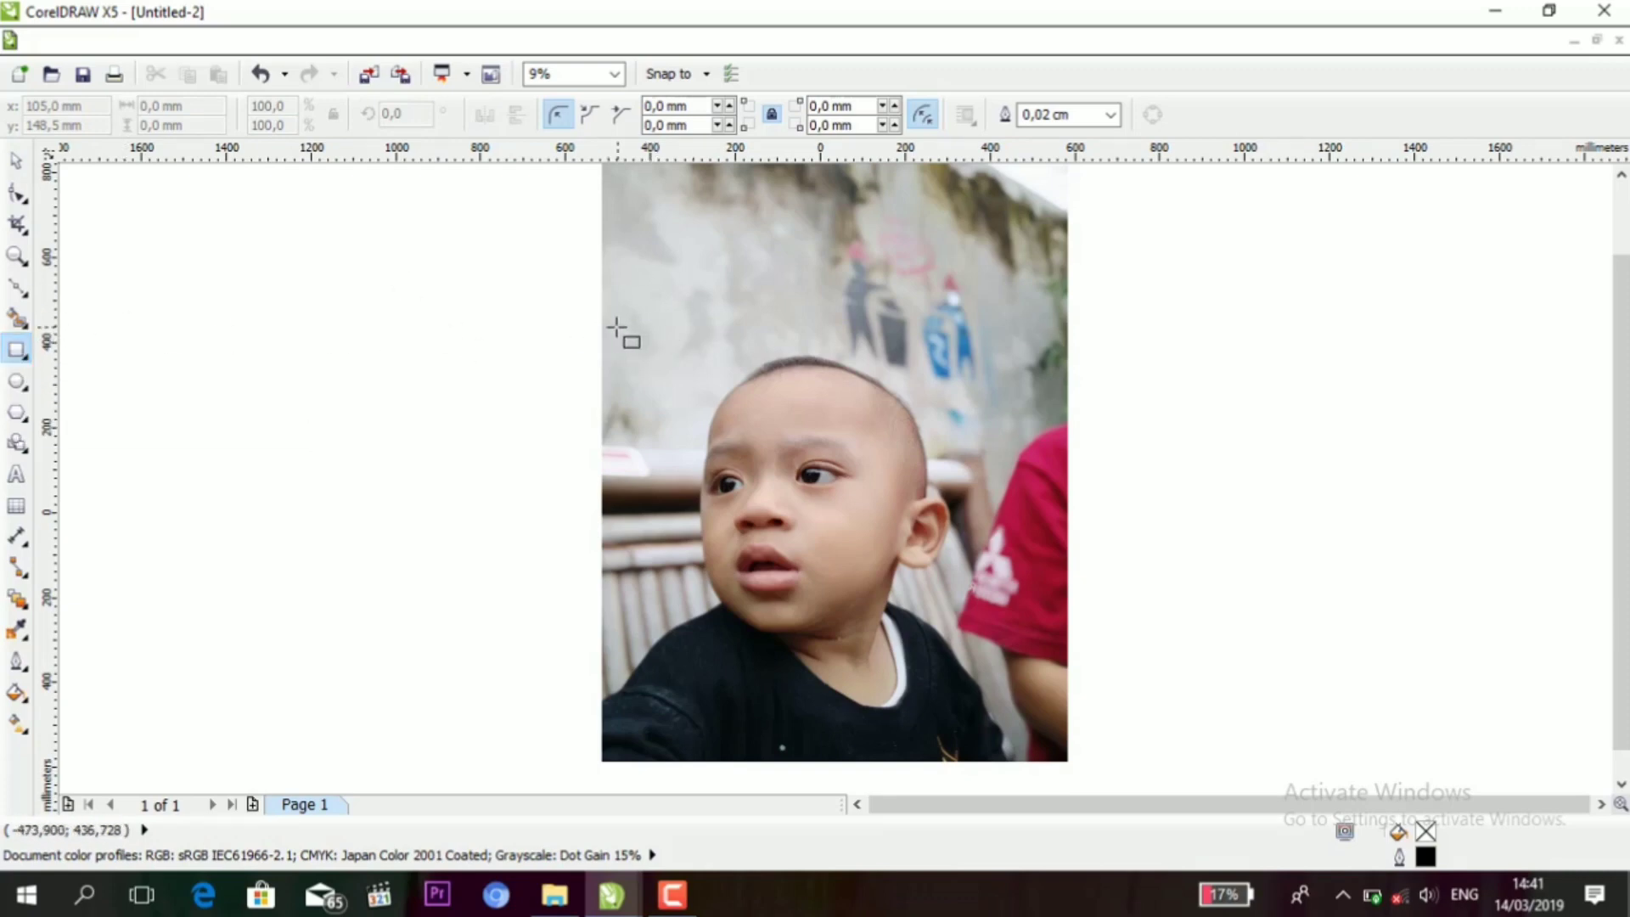
pyautogui.moveTo(600, 332); pyautogui.dragTo(1021, 723)
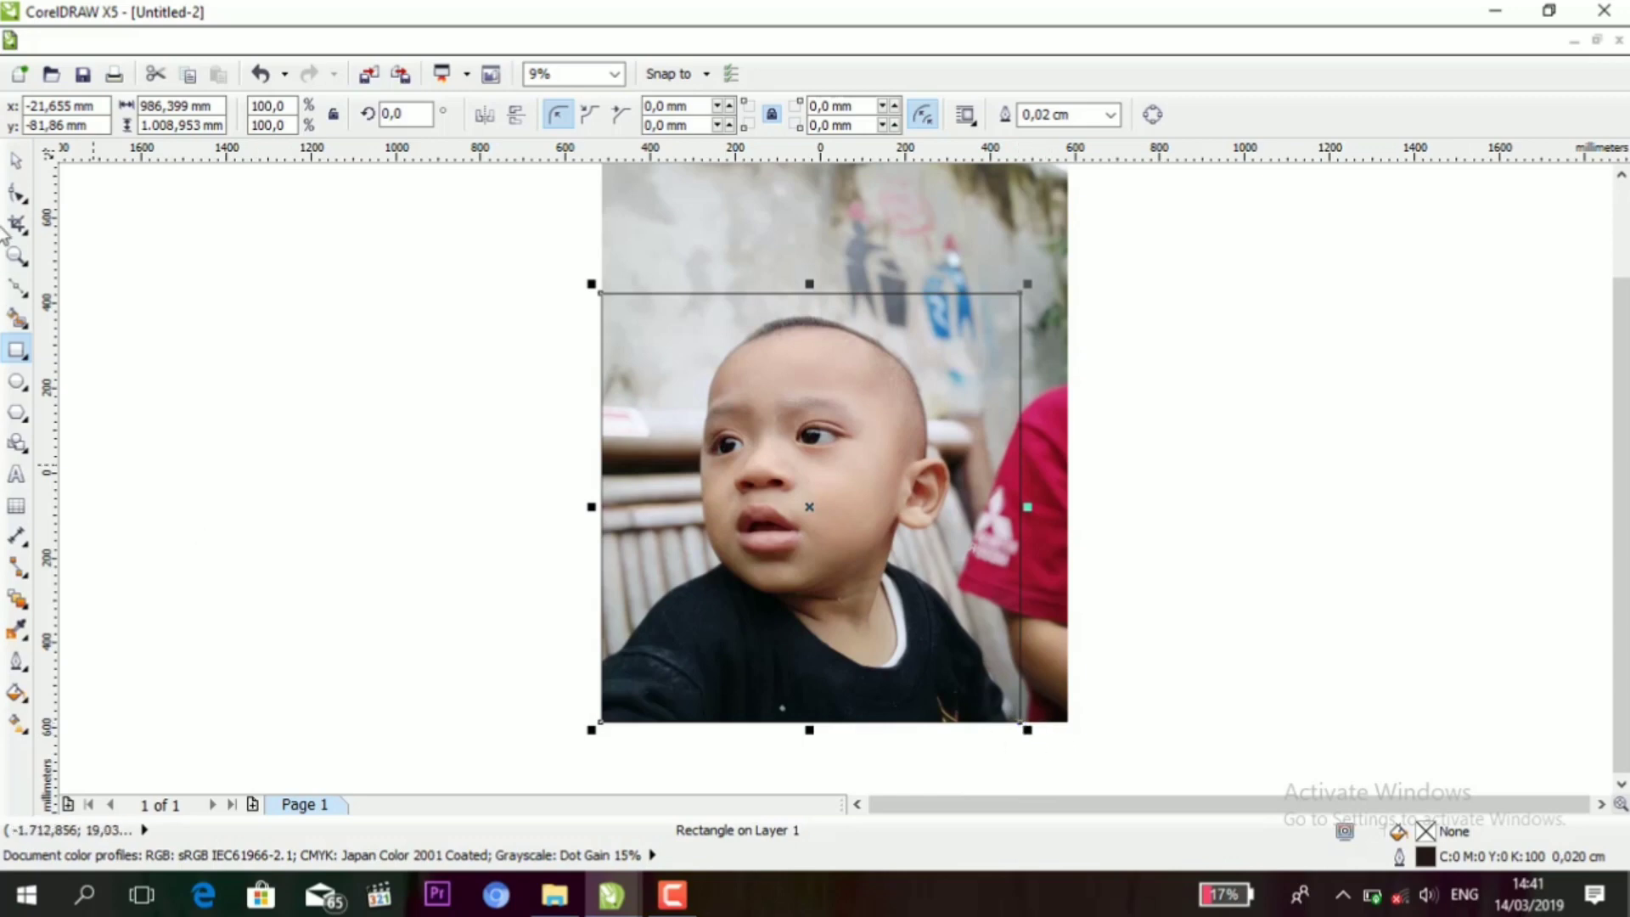
pyautogui.click(23, 161)
pyautogui.click(436, 329)
# - Intersect the rectangle with the photo to produce a cropped copy of the child
pyautogui.scroll(-1, 519, 323)
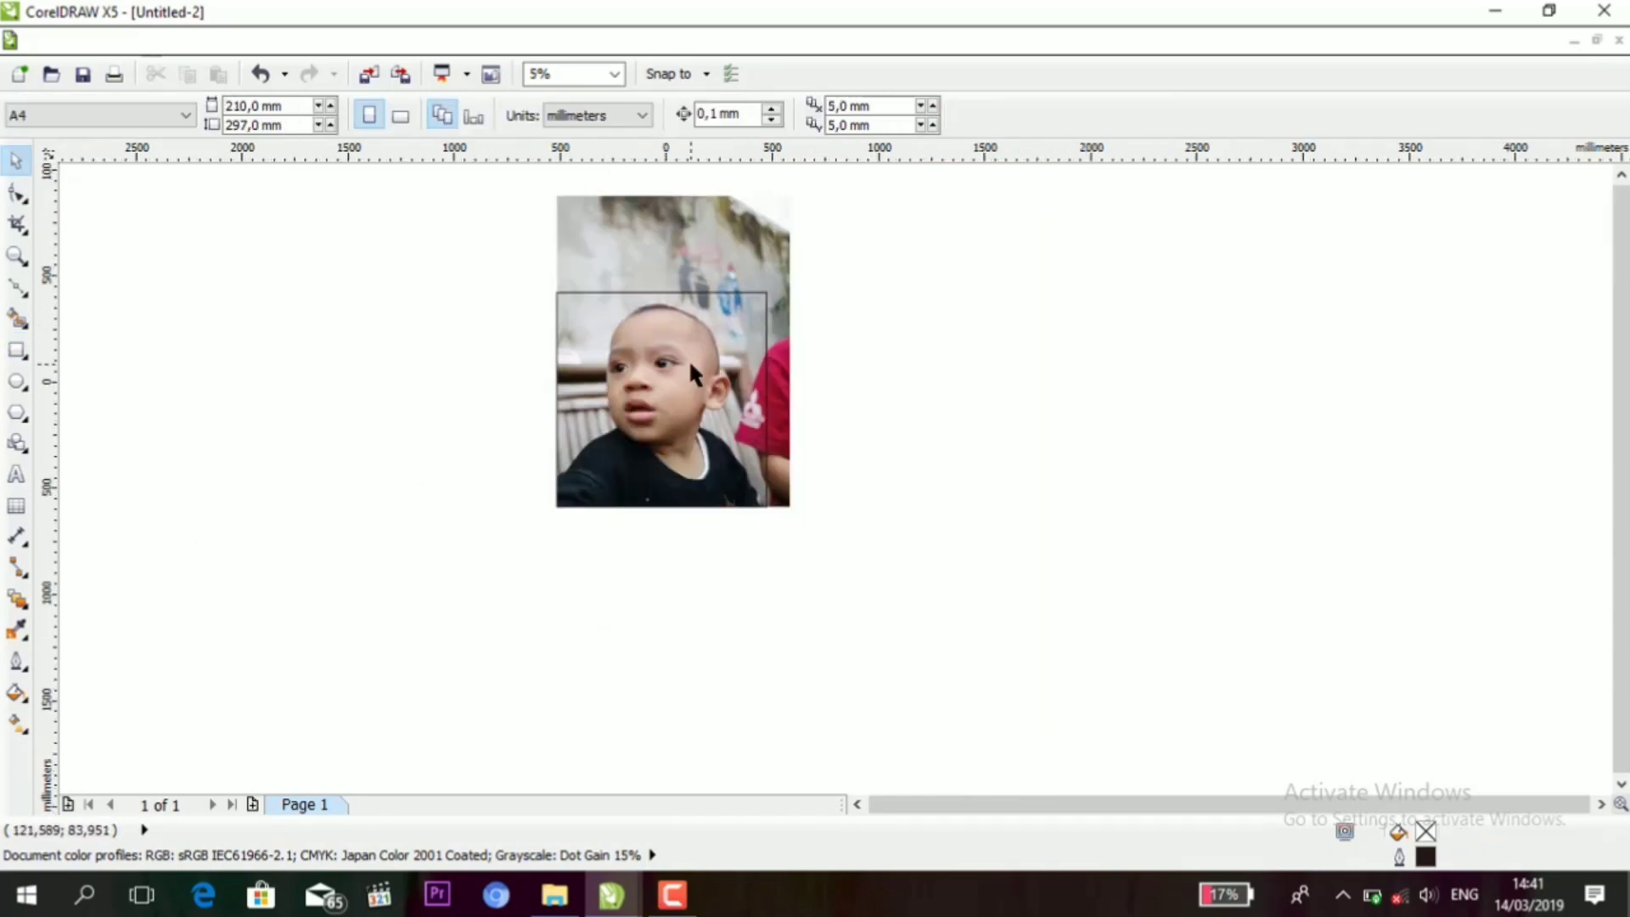
pyautogui.scroll(-1, 671, 441)
pyautogui.scroll(3, 673, 226)
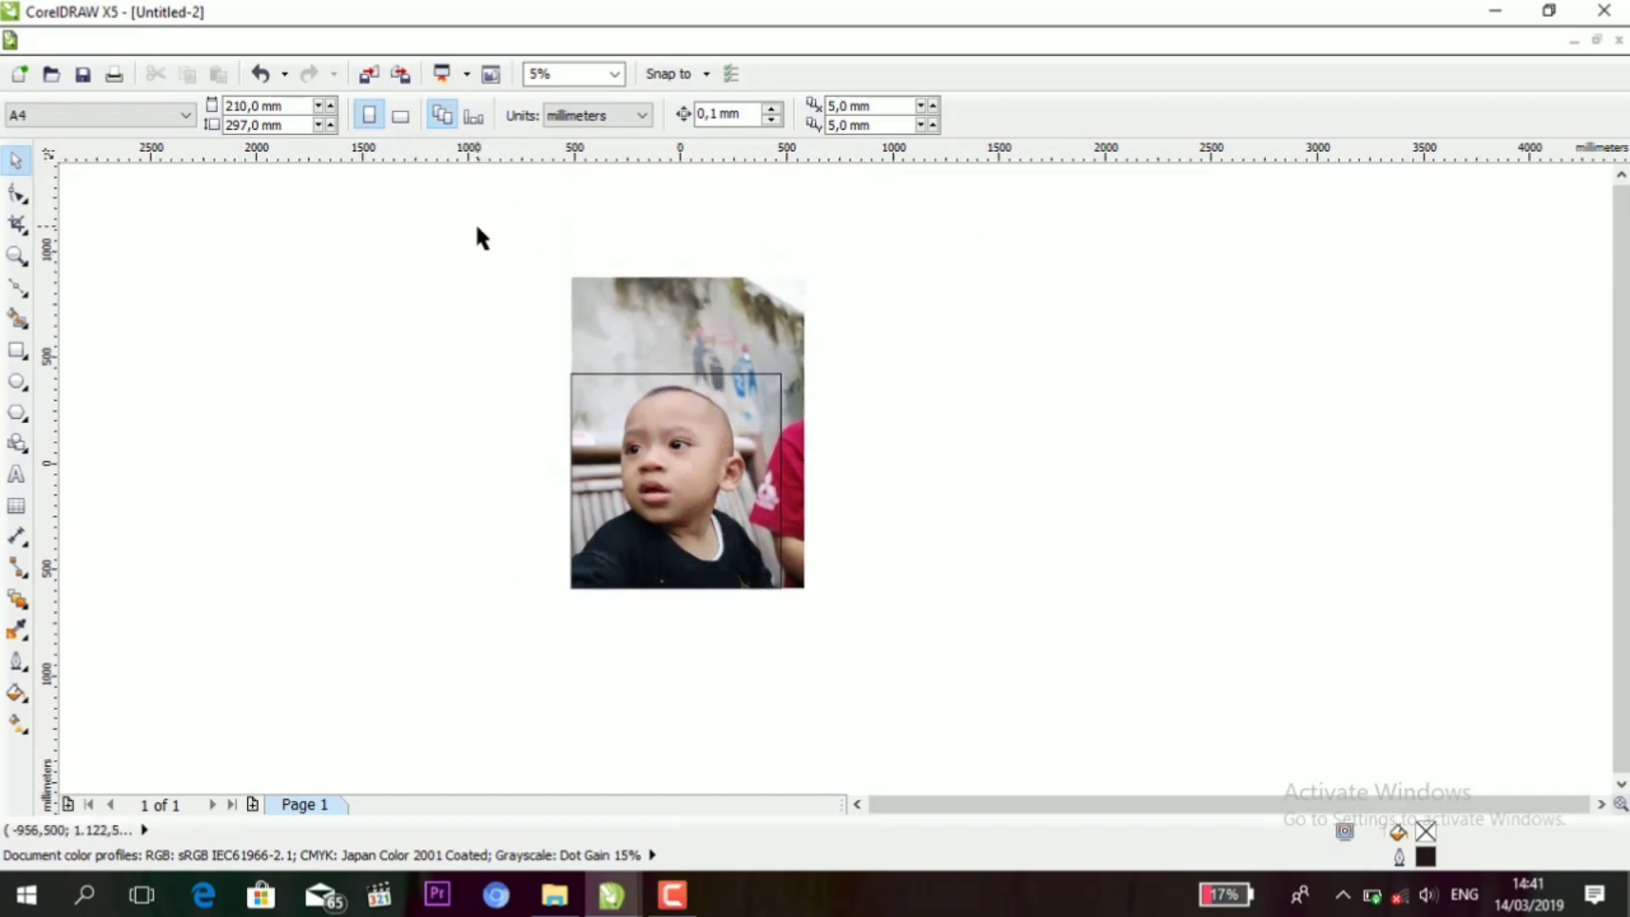
pyautogui.moveTo(478, 227); pyautogui.dragTo(867, 666)
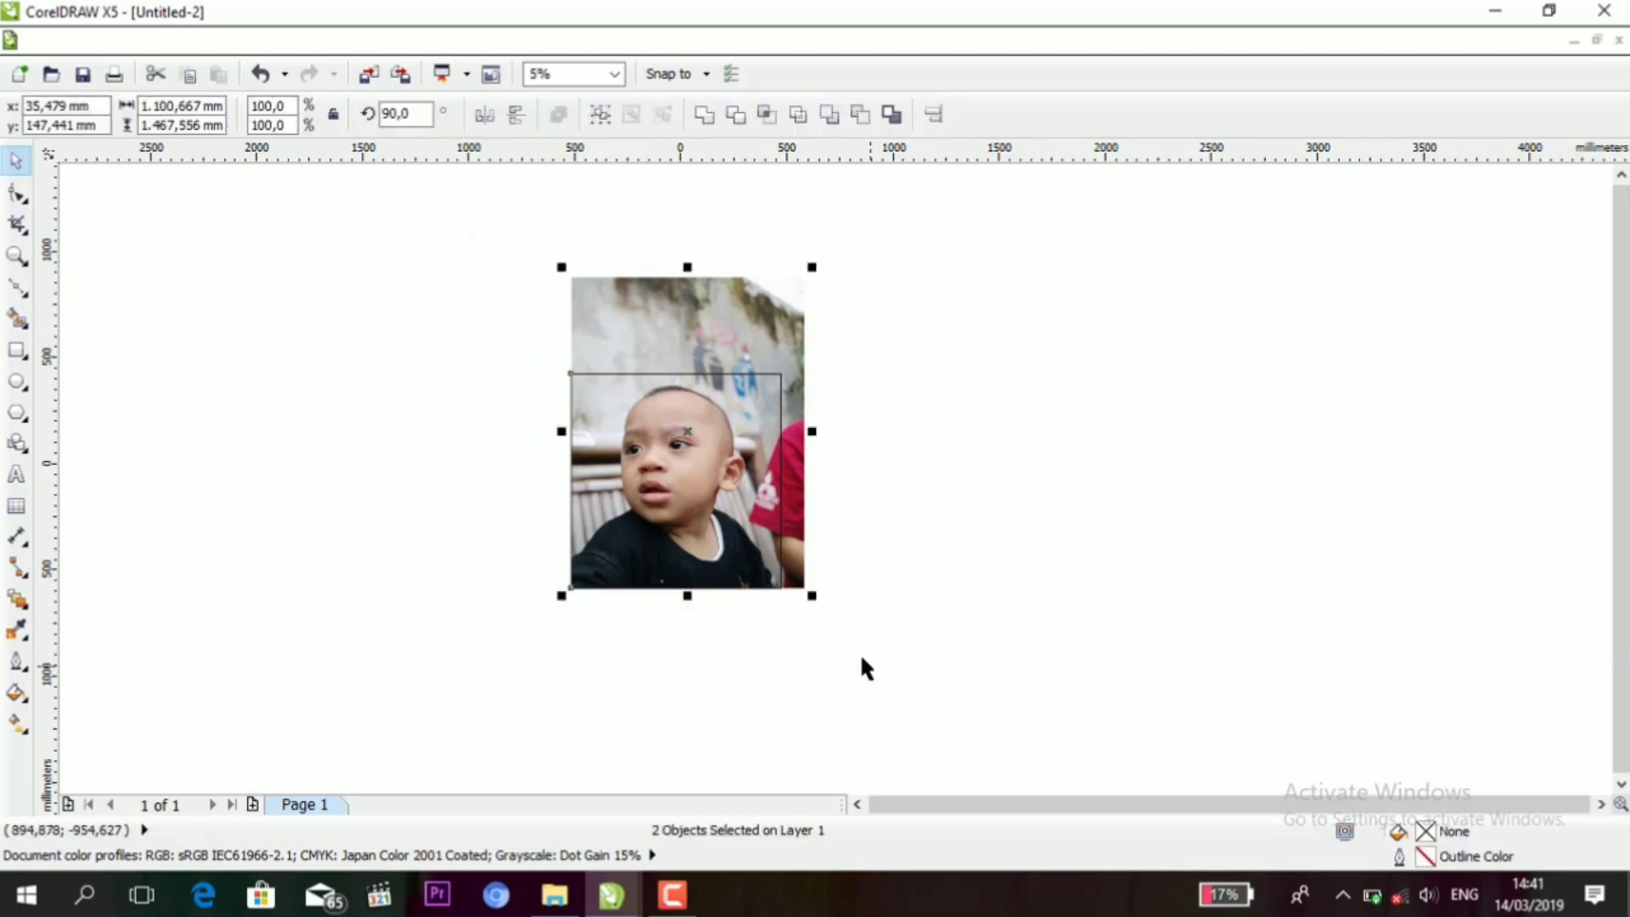
pyautogui.click(769, 114)
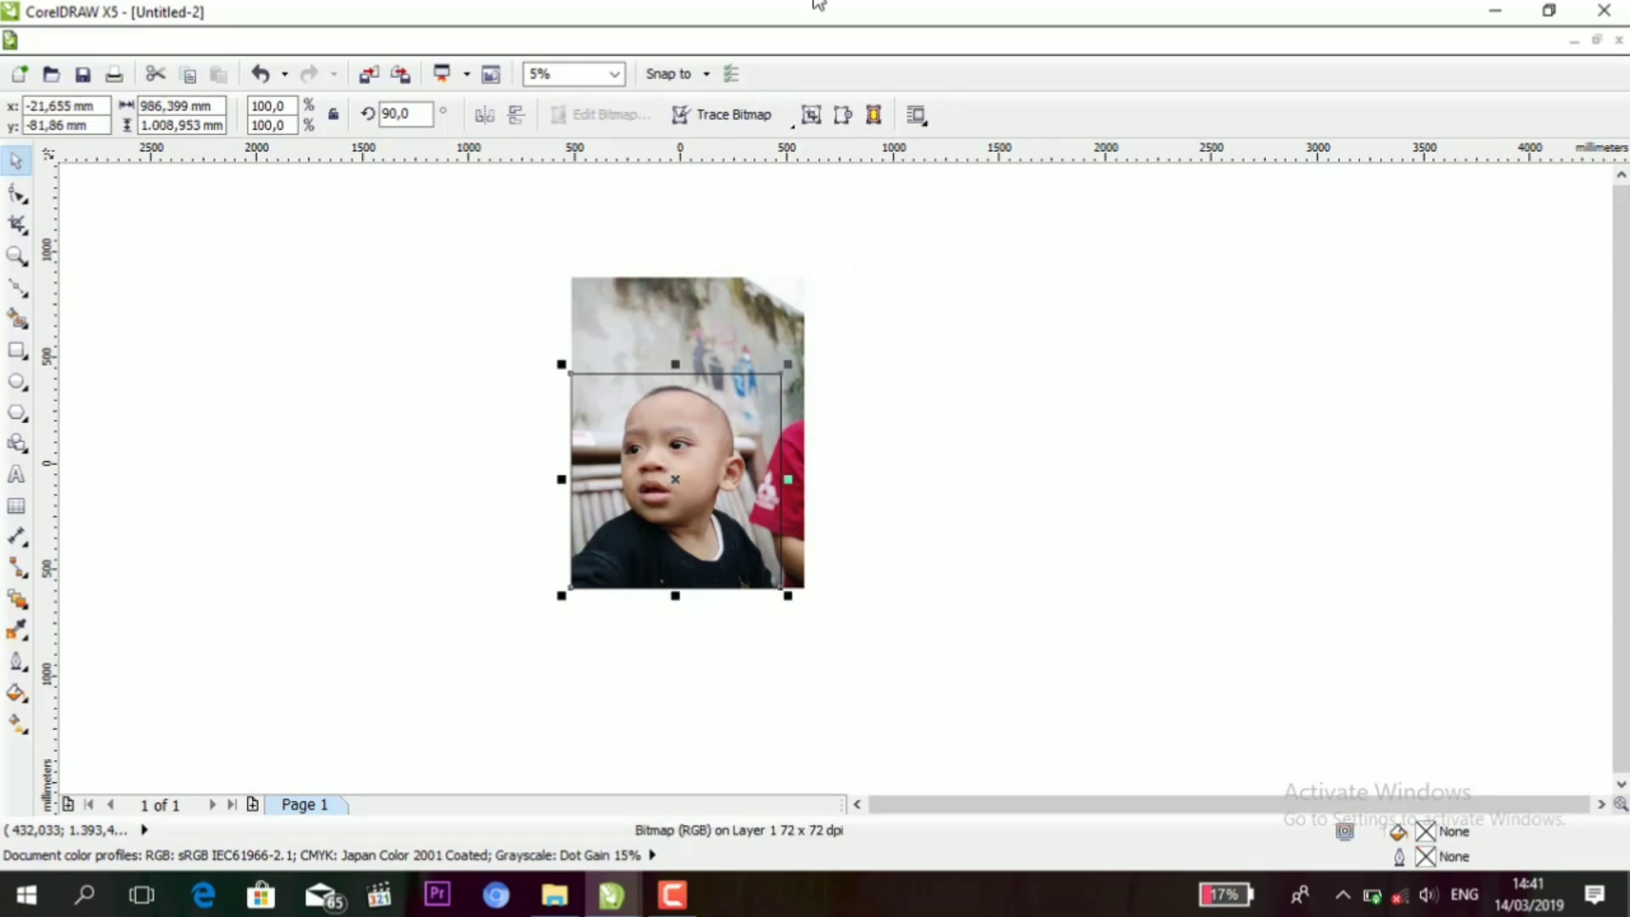
pyautogui.click(911, 402)
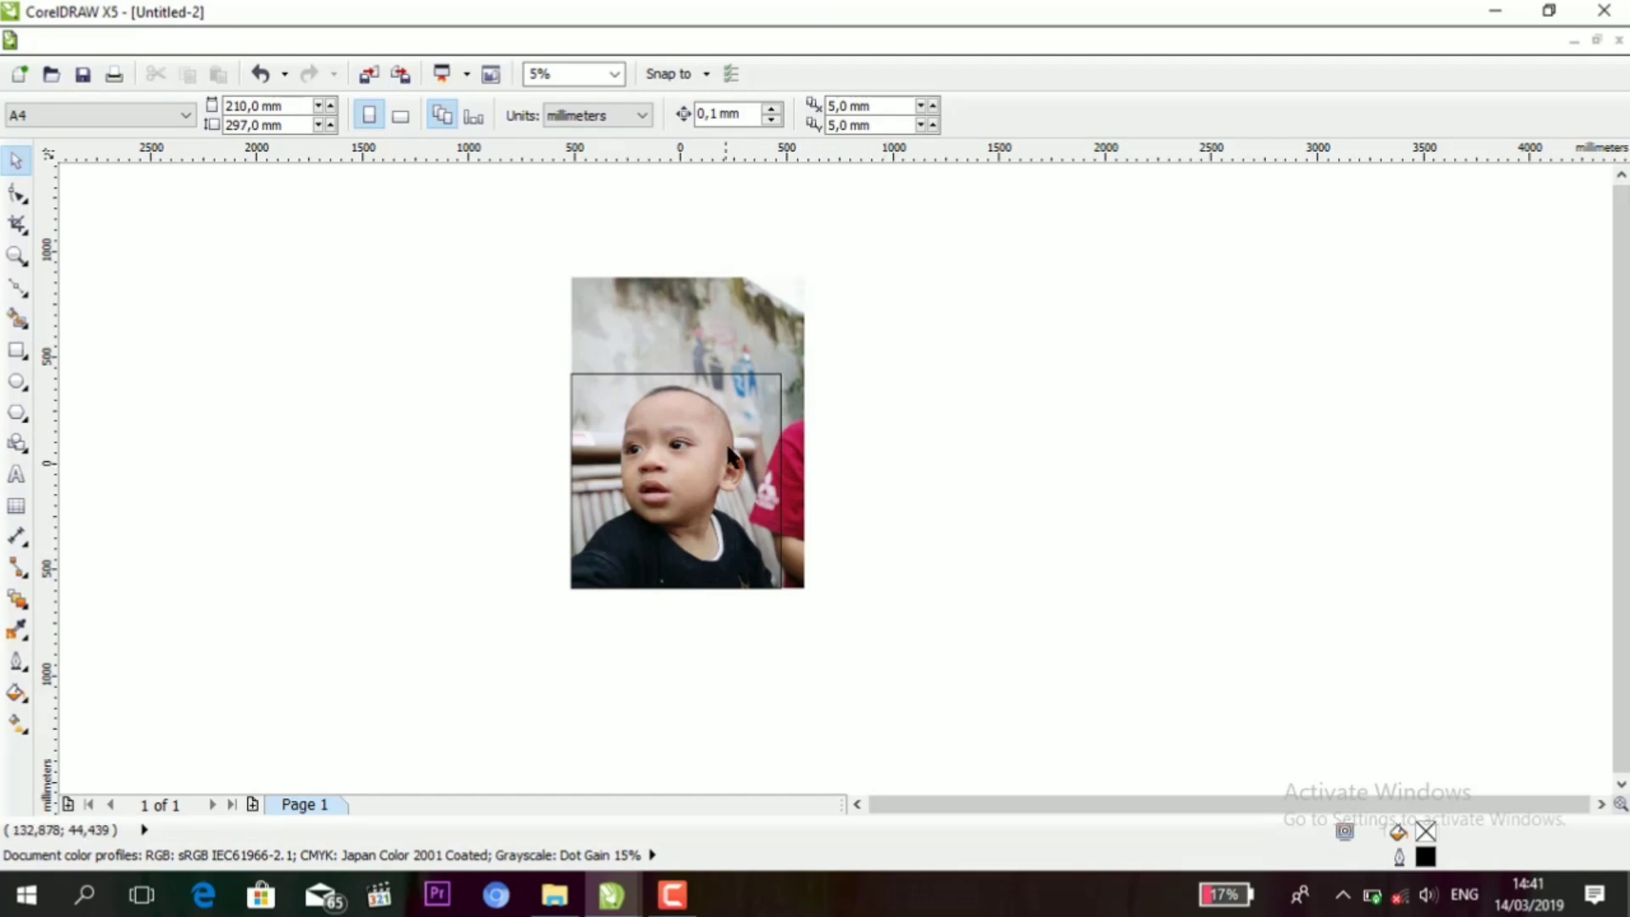
# - Separate the objects by moving the rectangle to the right of the original photo and the cropped copy to its left
pyautogui.scroll(1, 706, 438)
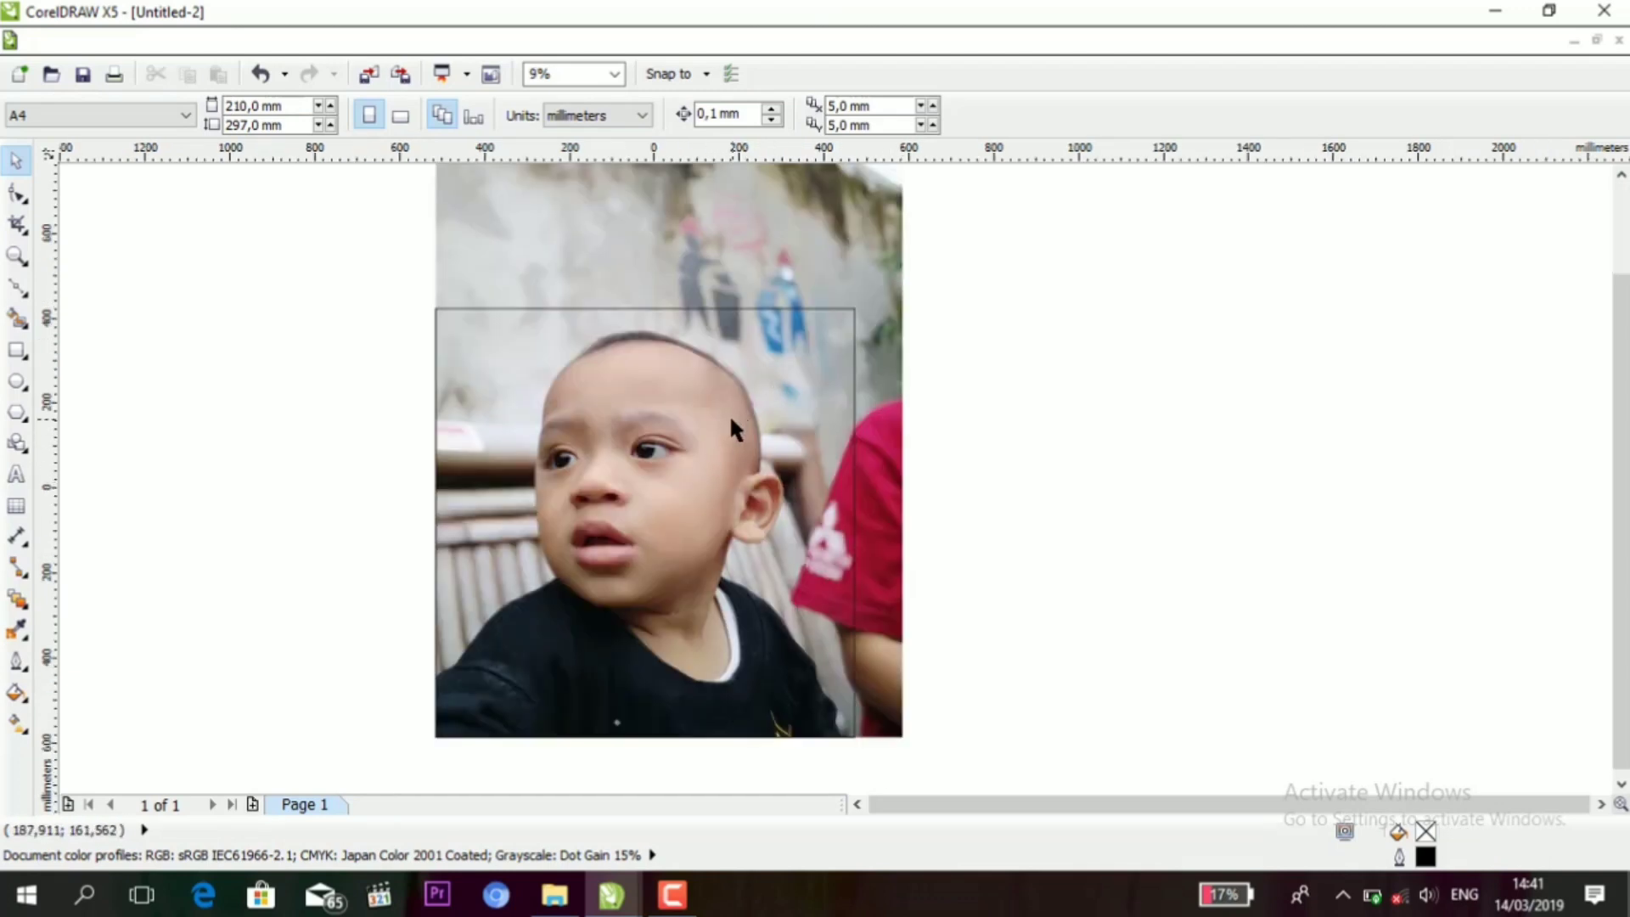
pyautogui.scroll(-1, 732, 428)
pyautogui.click(748, 455)
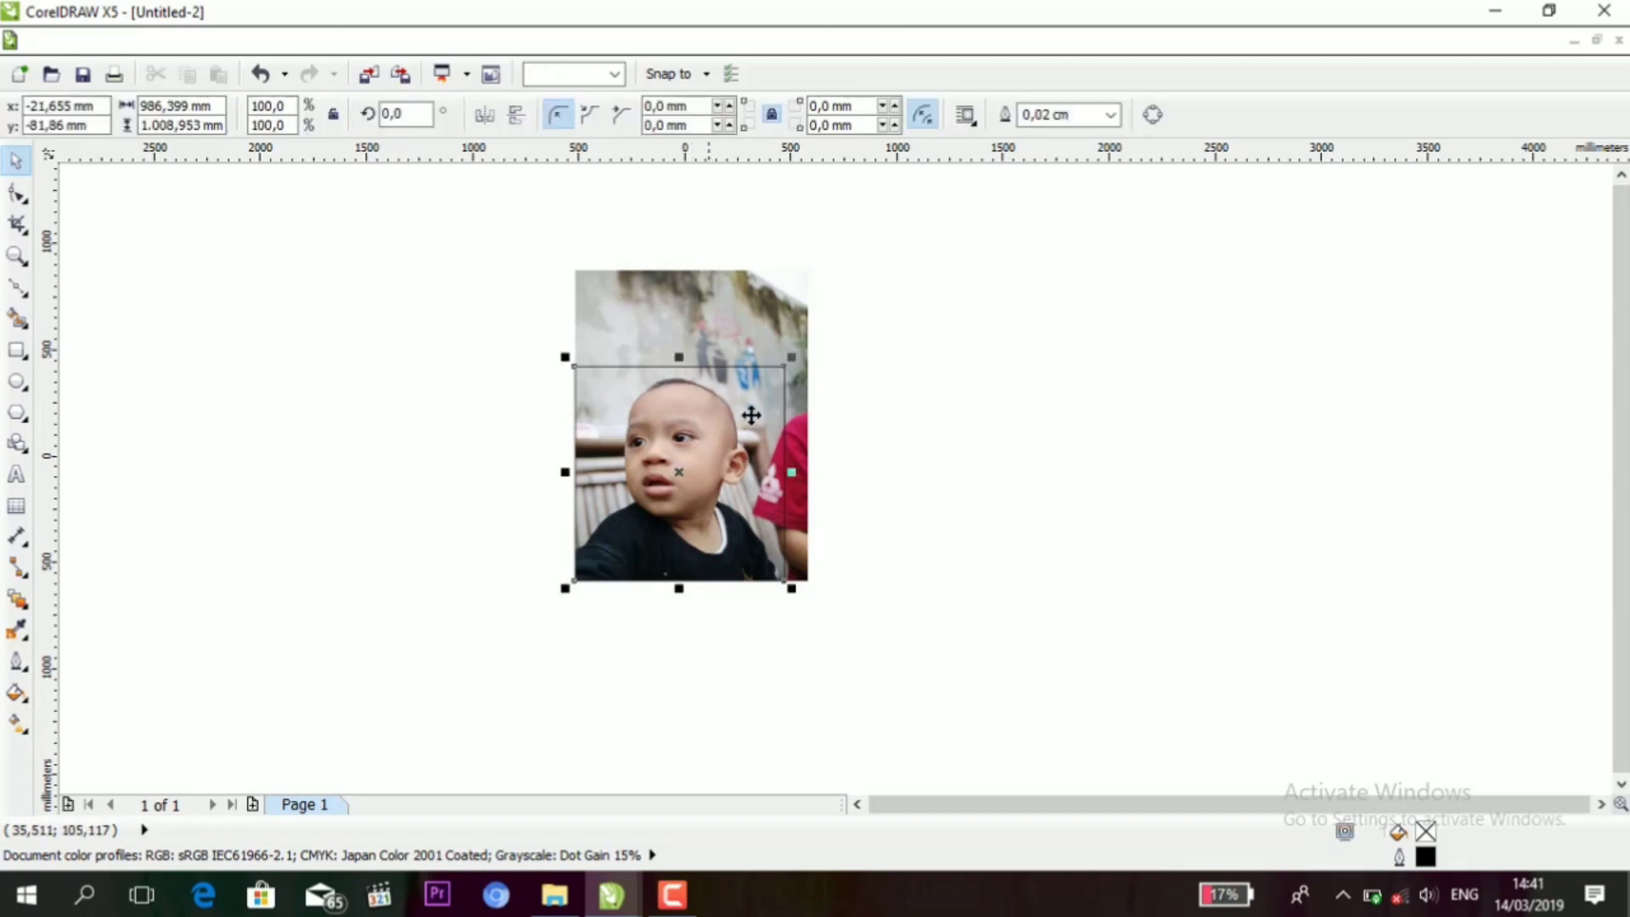
pyautogui.moveTo(668, 451); pyautogui.dragTo(1095, 448)
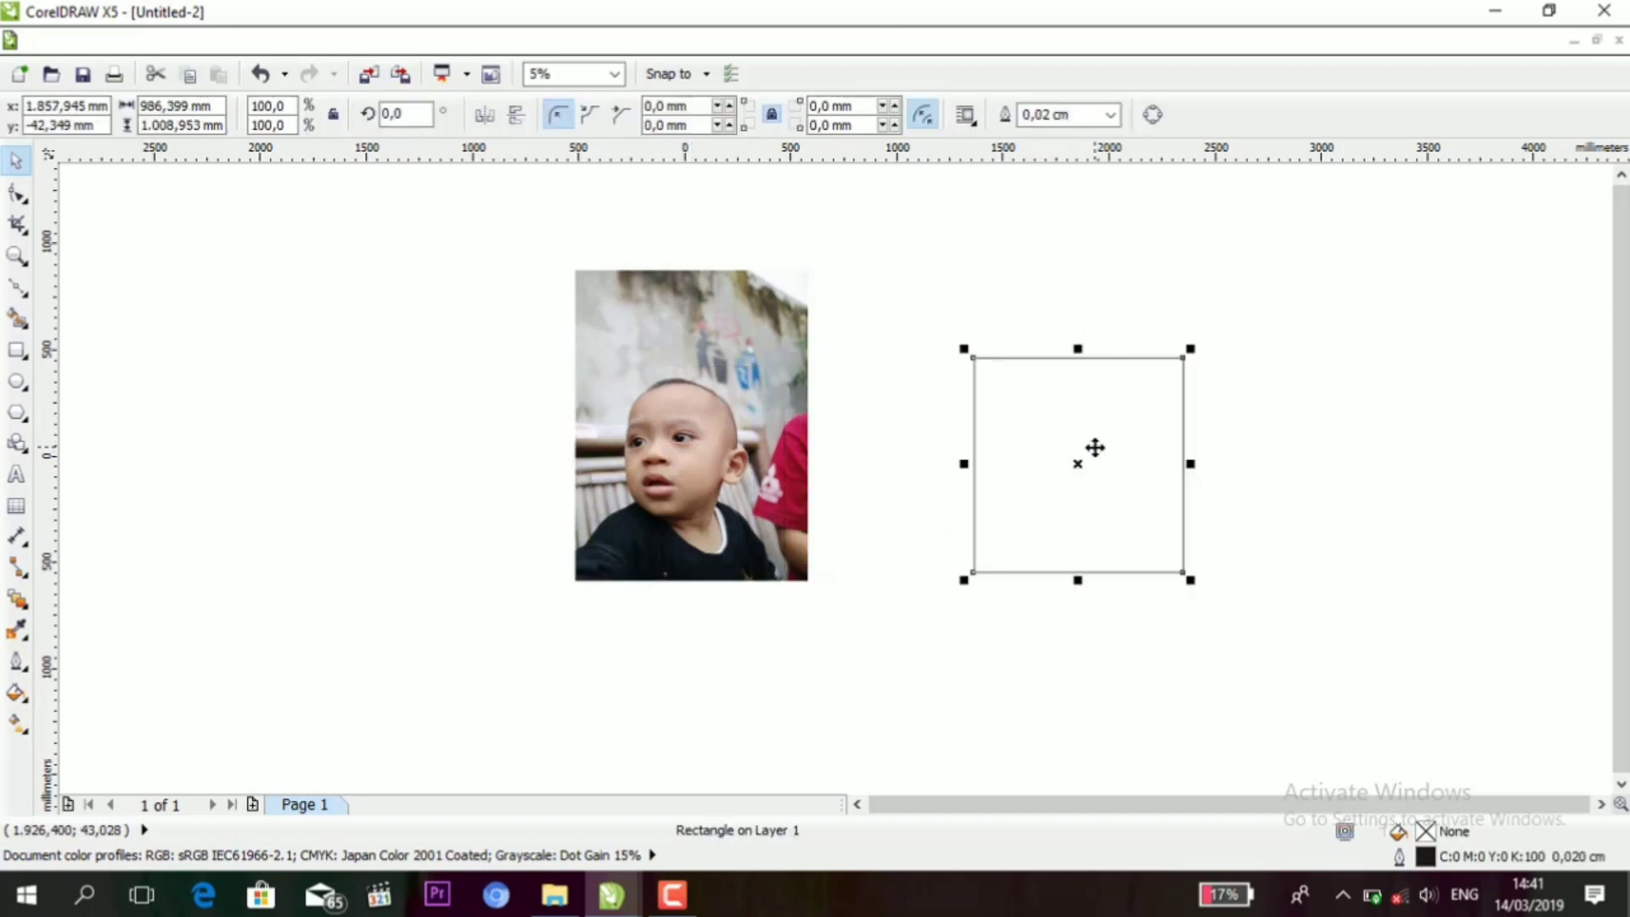
pyautogui.click(701, 457)
pyautogui.moveTo(706, 423); pyautogui.dragTo(386, 403)
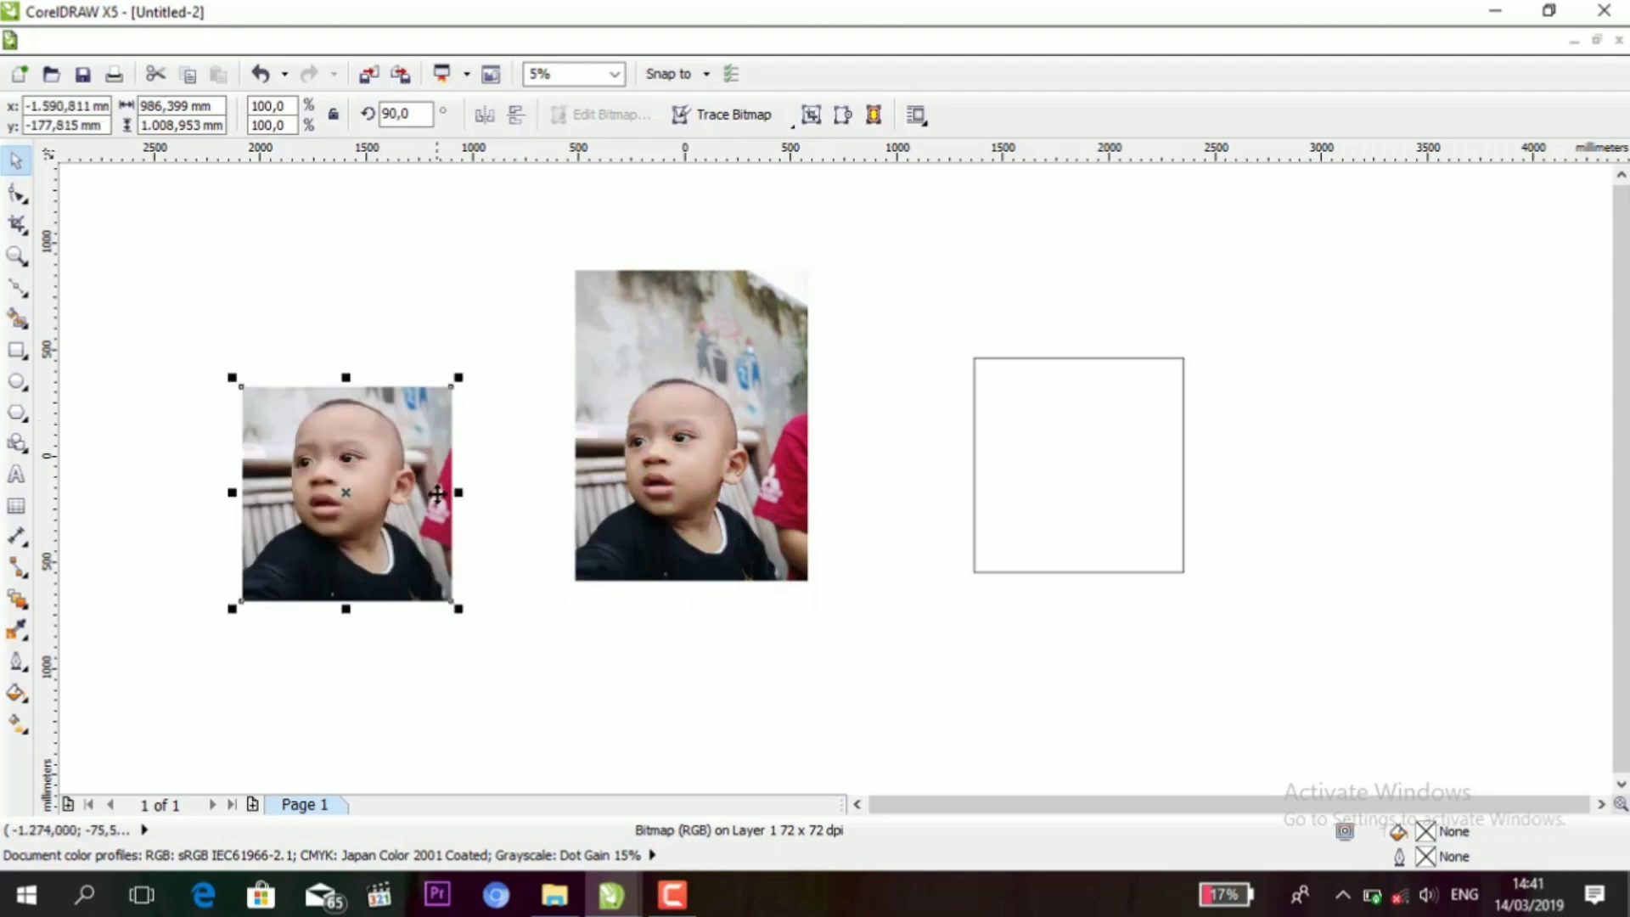
# - Delete the original uncropped photo and the framing rectangle
pyautogui.click(739, 429)
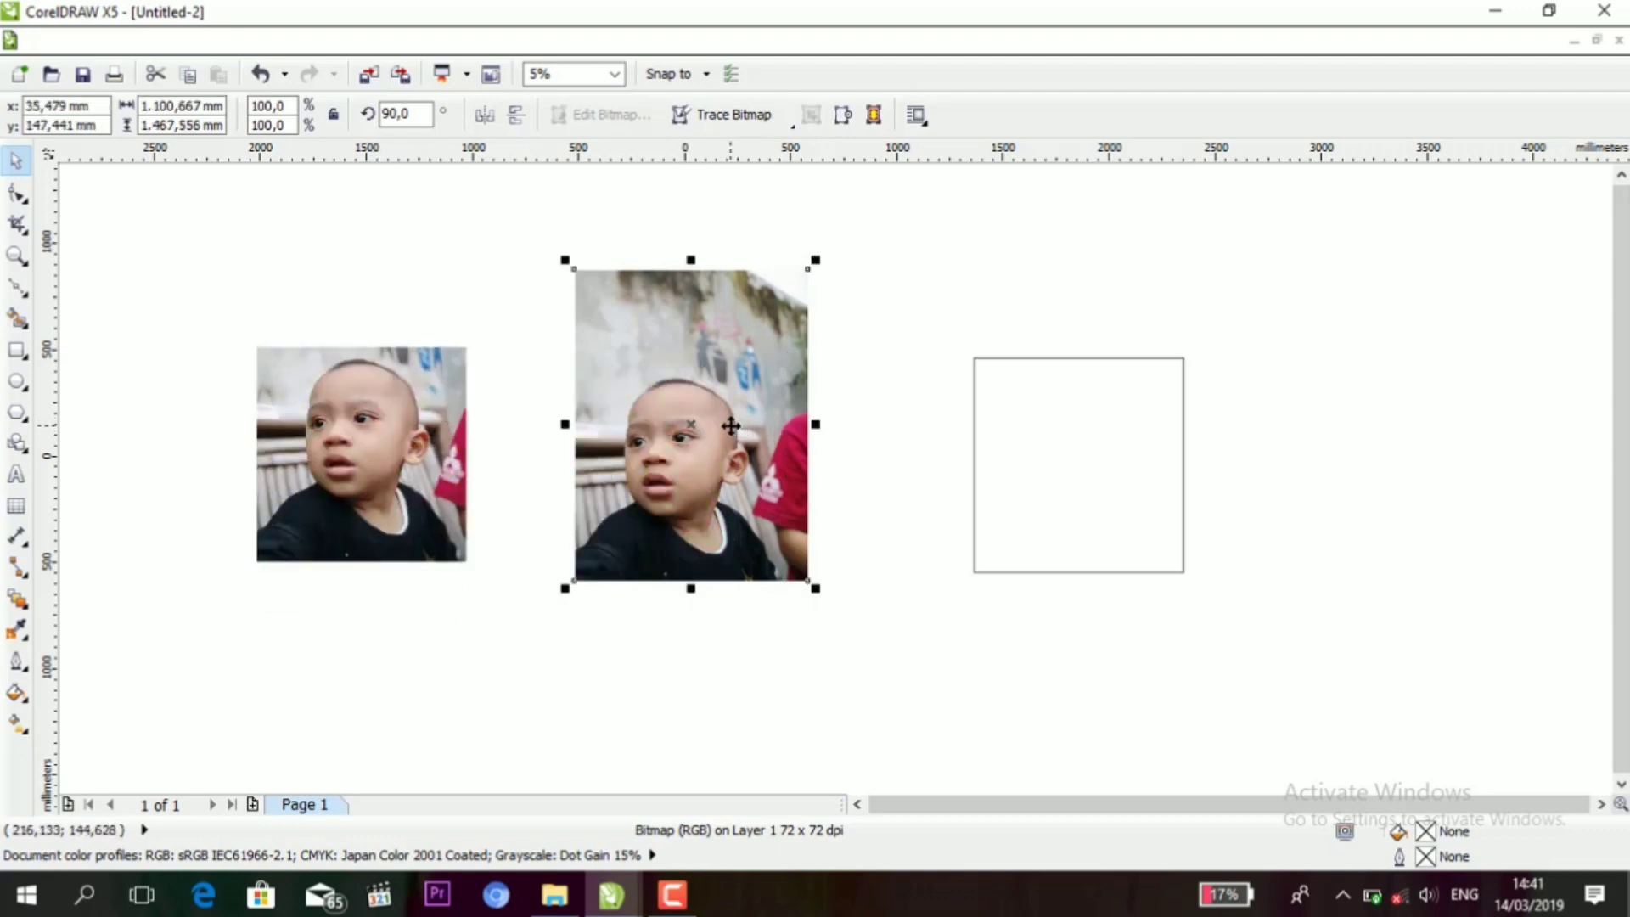
pyautogui.press('Delete')
pyautogui.click(1089, 392)
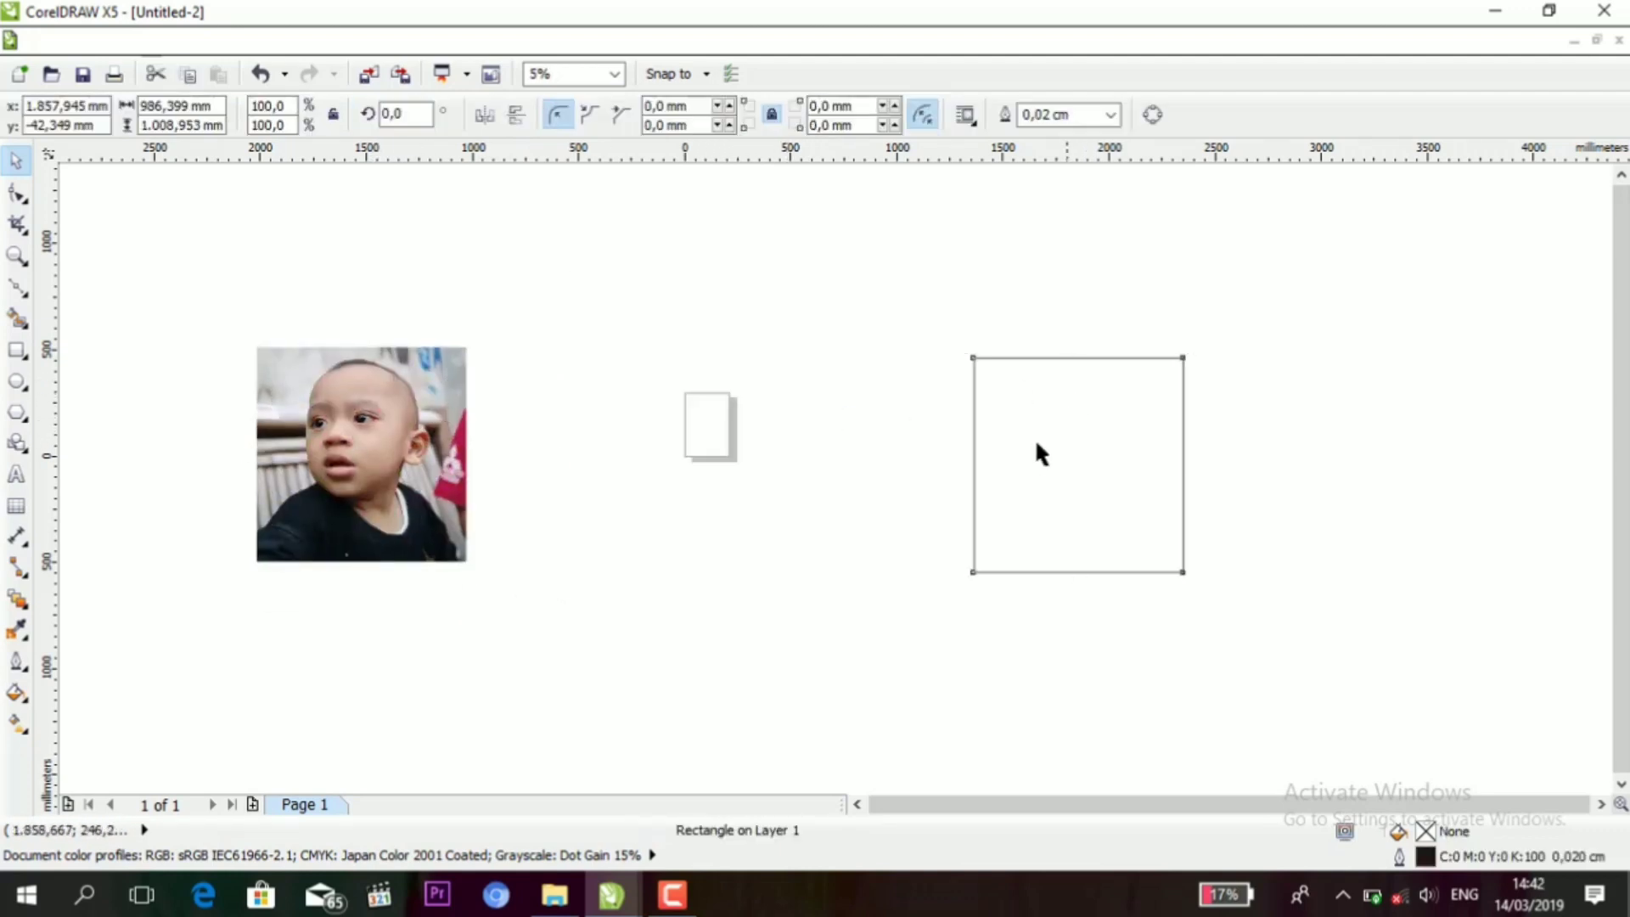
pyautogui.press('Delete')
# - Move the cropped photo onto the A4 page and scale it down proportionally to about 99 mm wide
pyautogui.click(377, 430)
pyautogui.moveTo(378, 431); pyautogui.dragTo(725, 419)
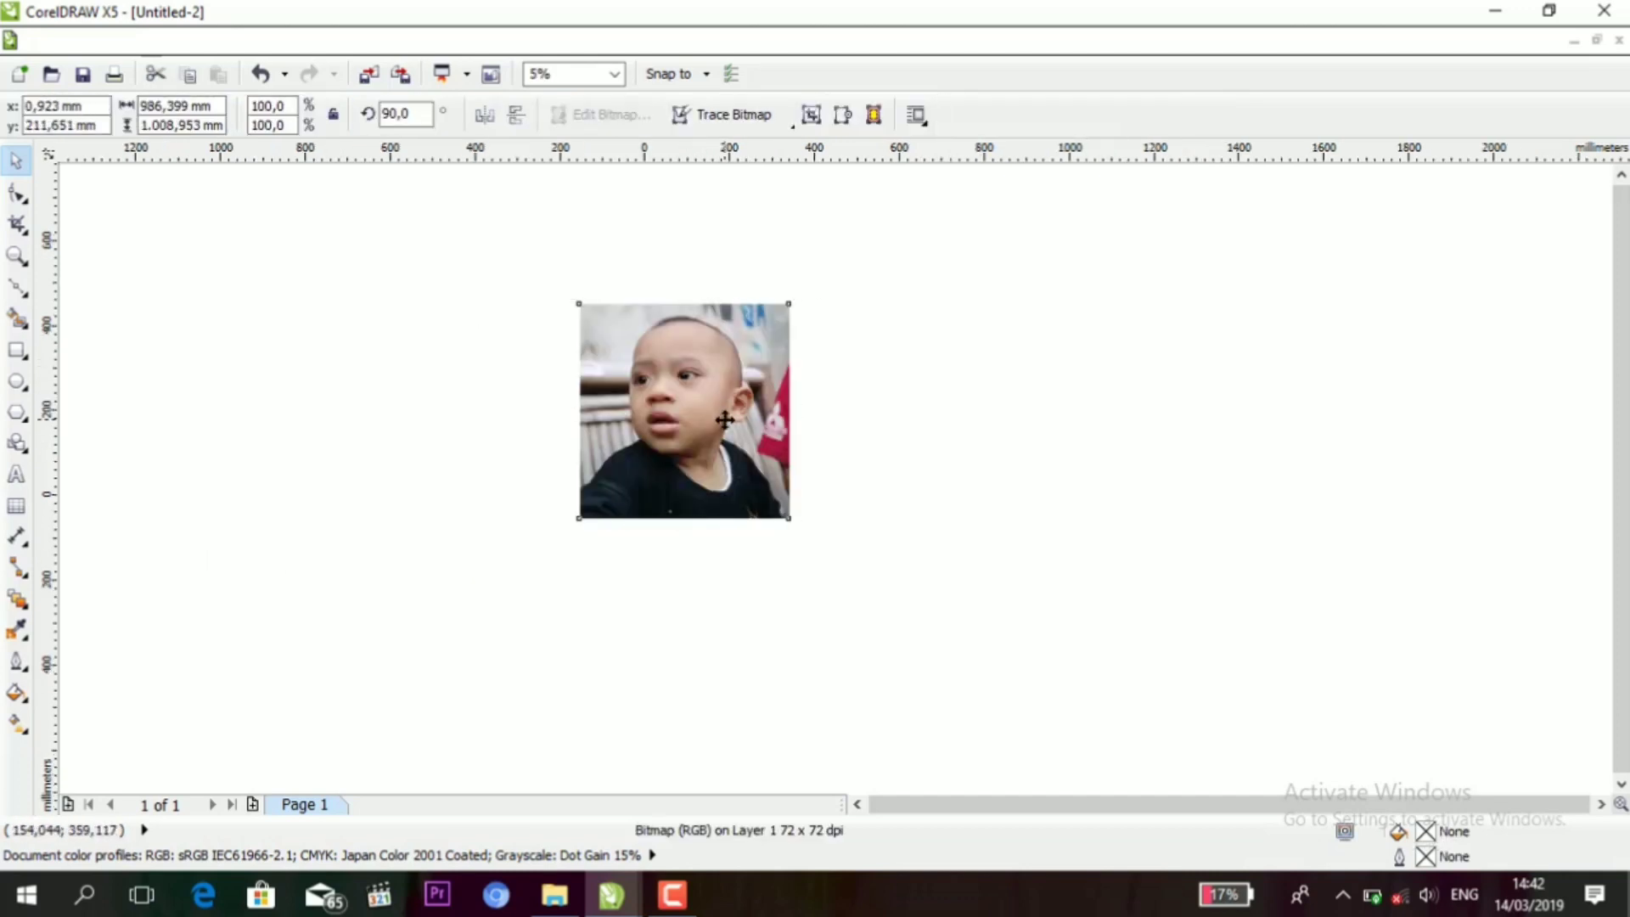
pyautogui.scroll(3, 724, 418)
pyautogui.scroll(-2, 514, 560)
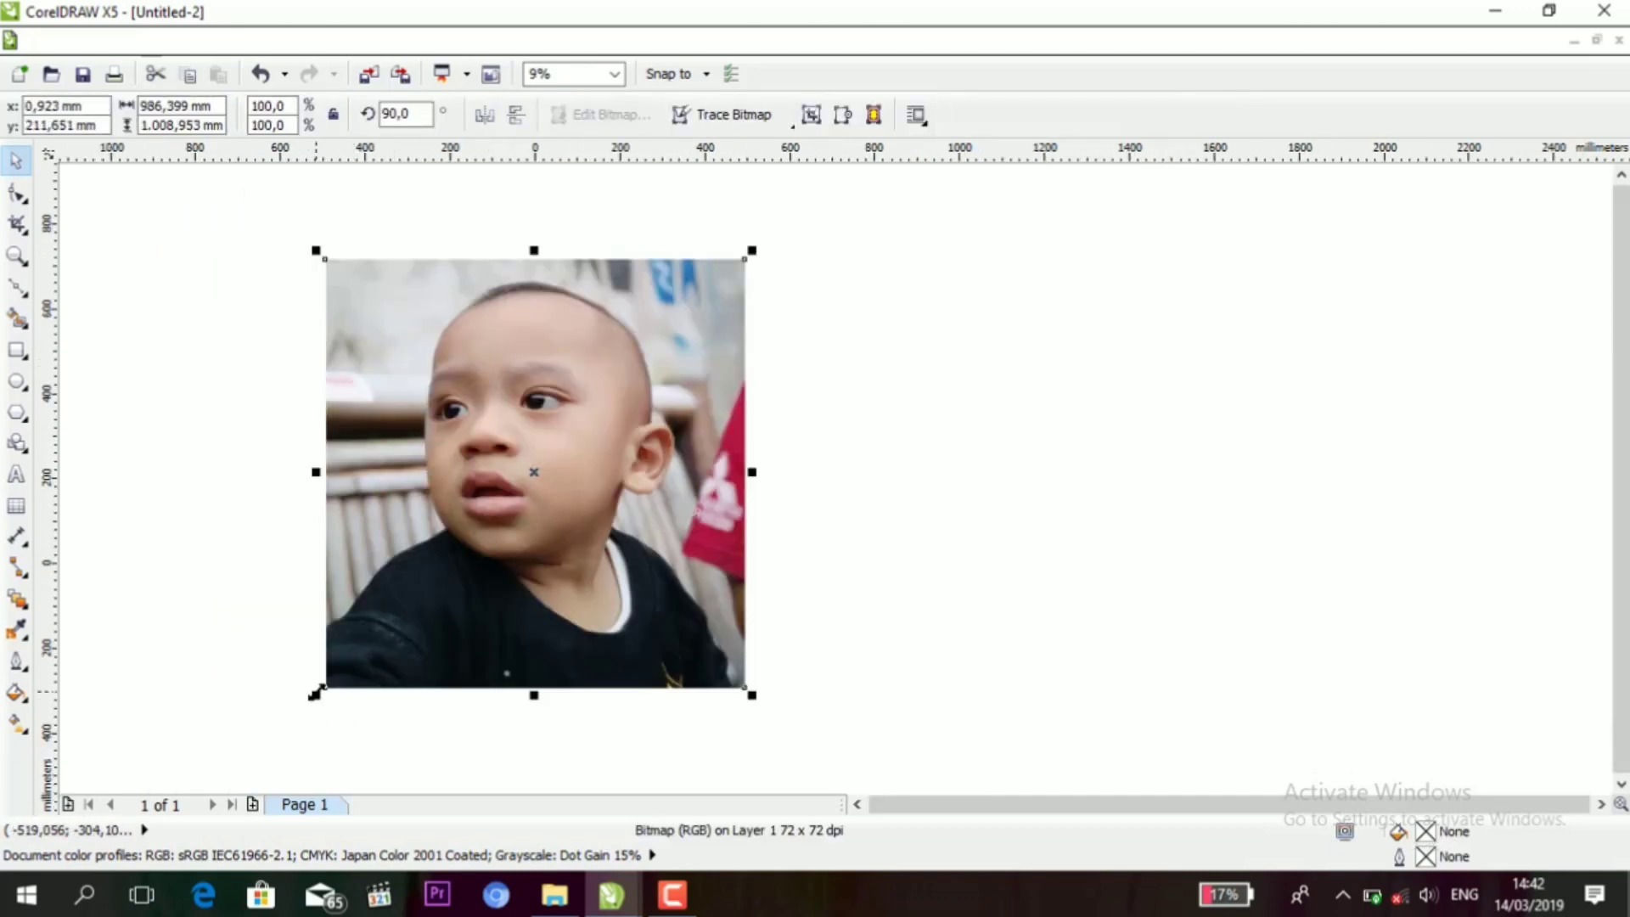
pyautogui.moveTo(314, 694); pyautogui.dragTo(601, 365)
pyautogui.moveTo(690, 330); pyautogui.dragTo(577, 520)
pyautogui.scroll(4, 547, 529)
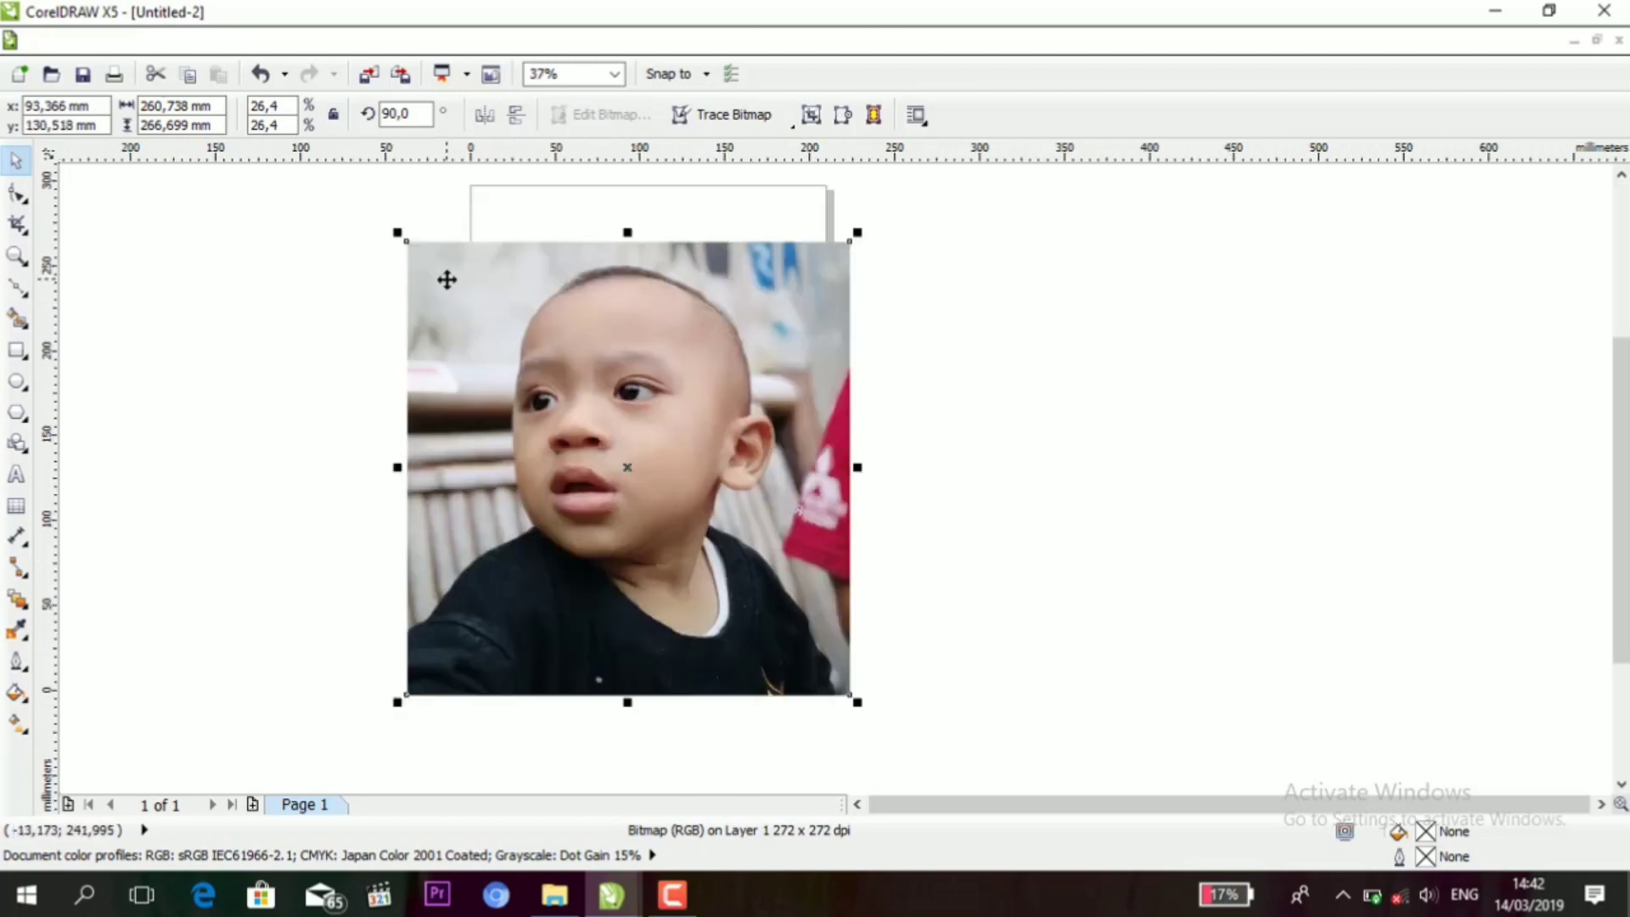
pyautogui.moveTo(397, 232); pyautogui.dragTo(672, 513)
pyautogui.moveTo(742, 605); pyautogui.dragTo(563, 390)
pyautogui.click(747, 459)
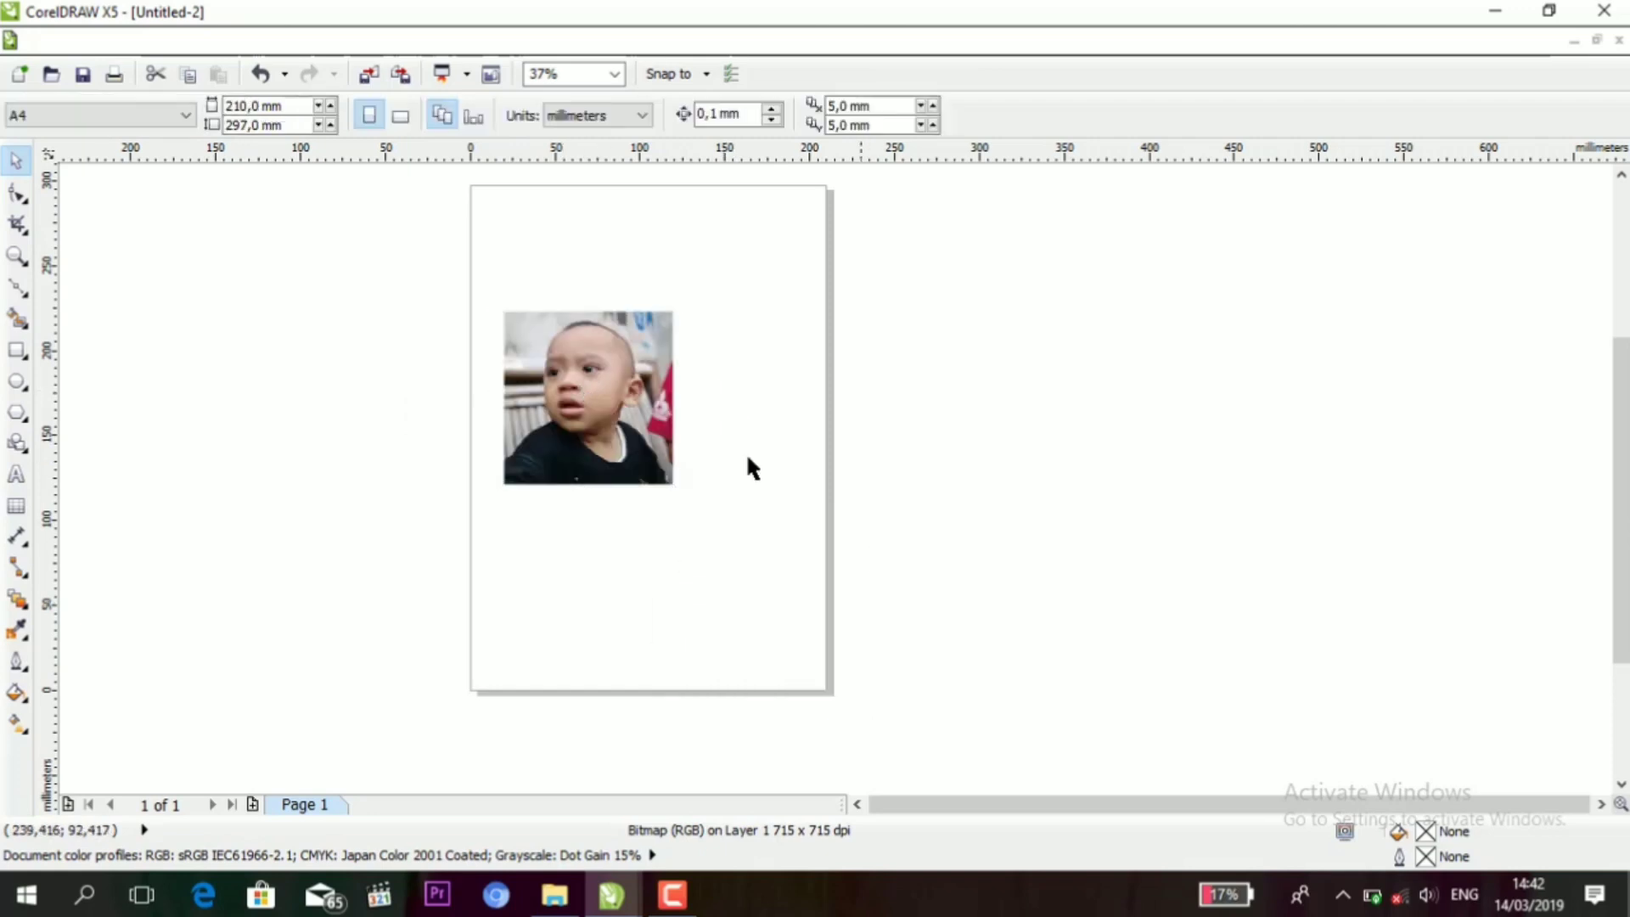
# - Start a Bezier curve at the photo's left edge on the sleeve and trace the shoulder line up to the chin
pyautogui.scroll(2, 623, 360)
pyautogui.scroll(2, 616, 393)
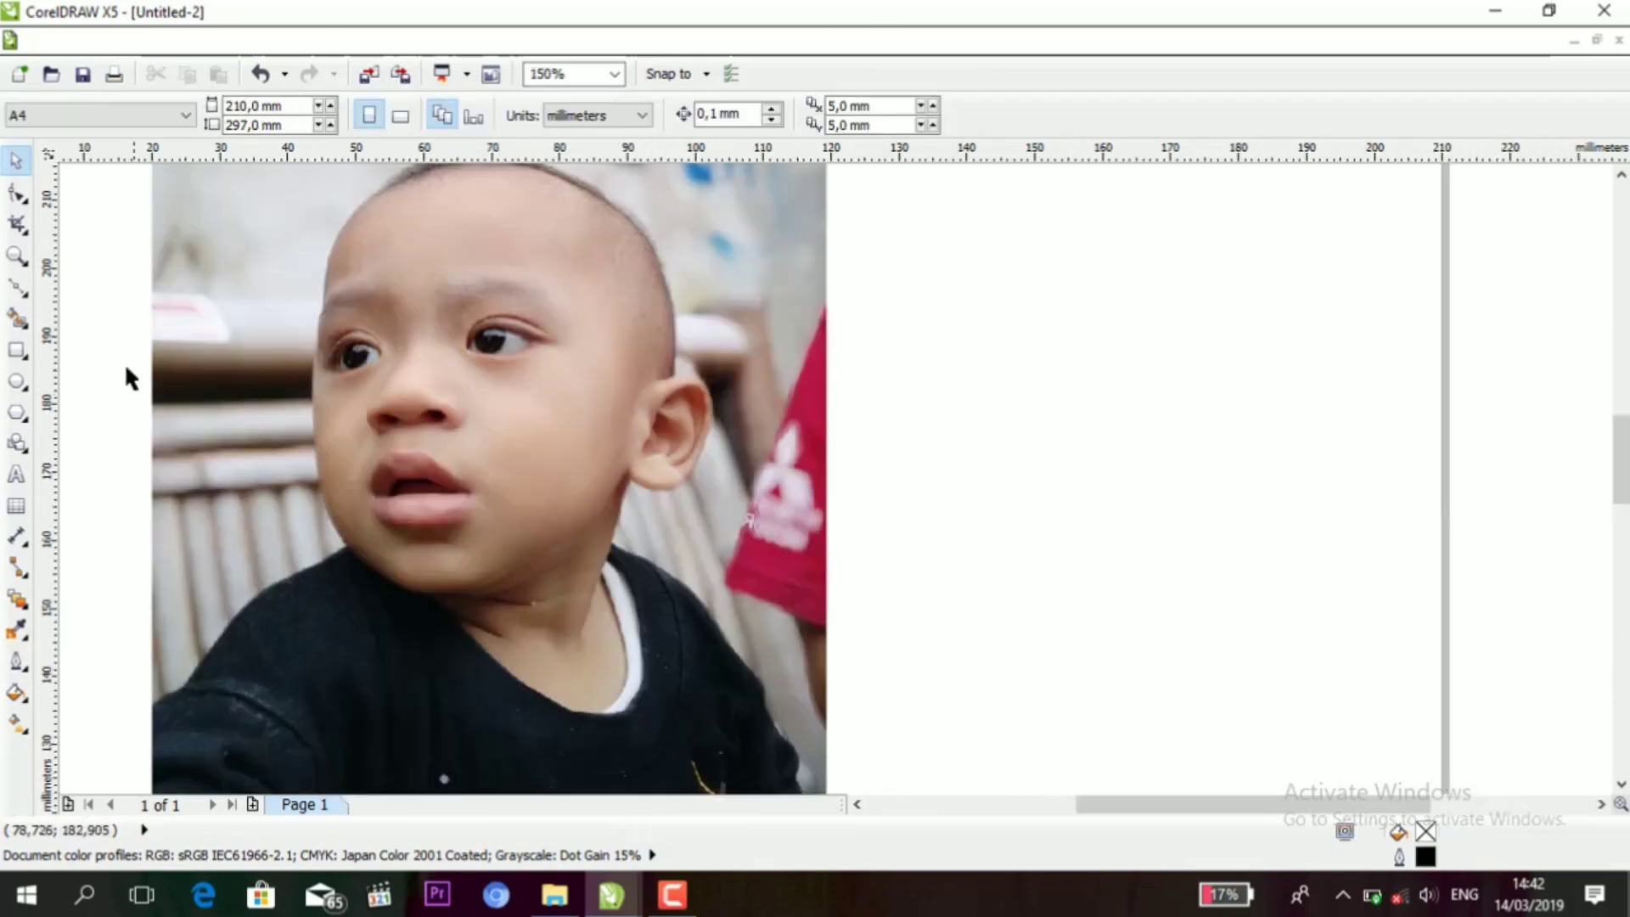
pyautogui.click(20, 291)
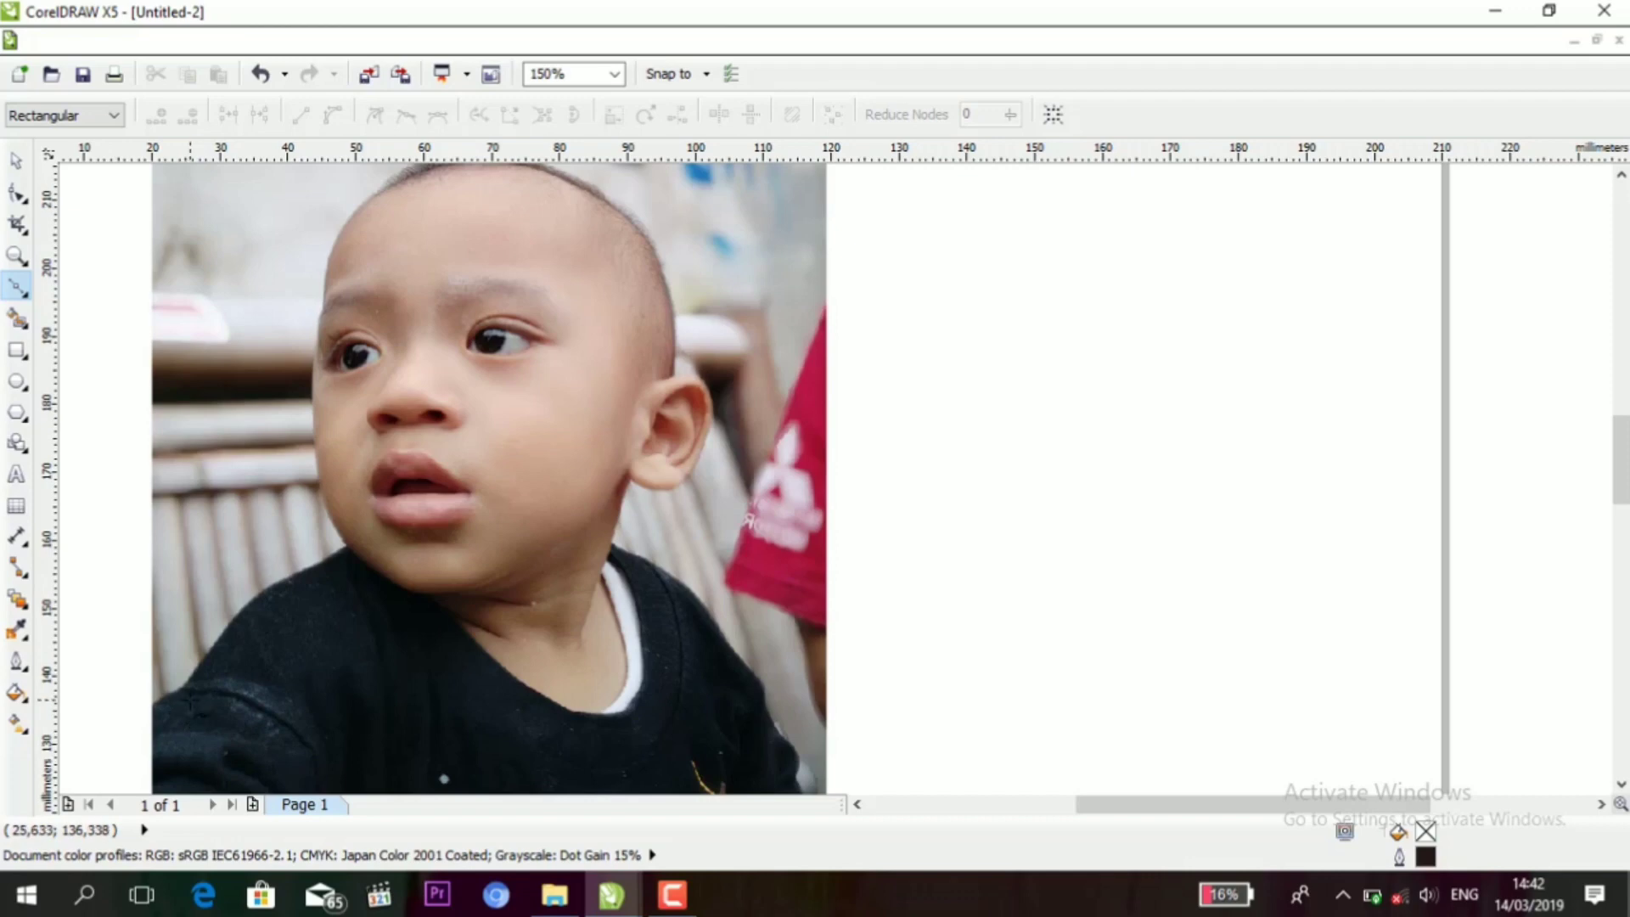
pyautogui.scroll(2, 151, 728)
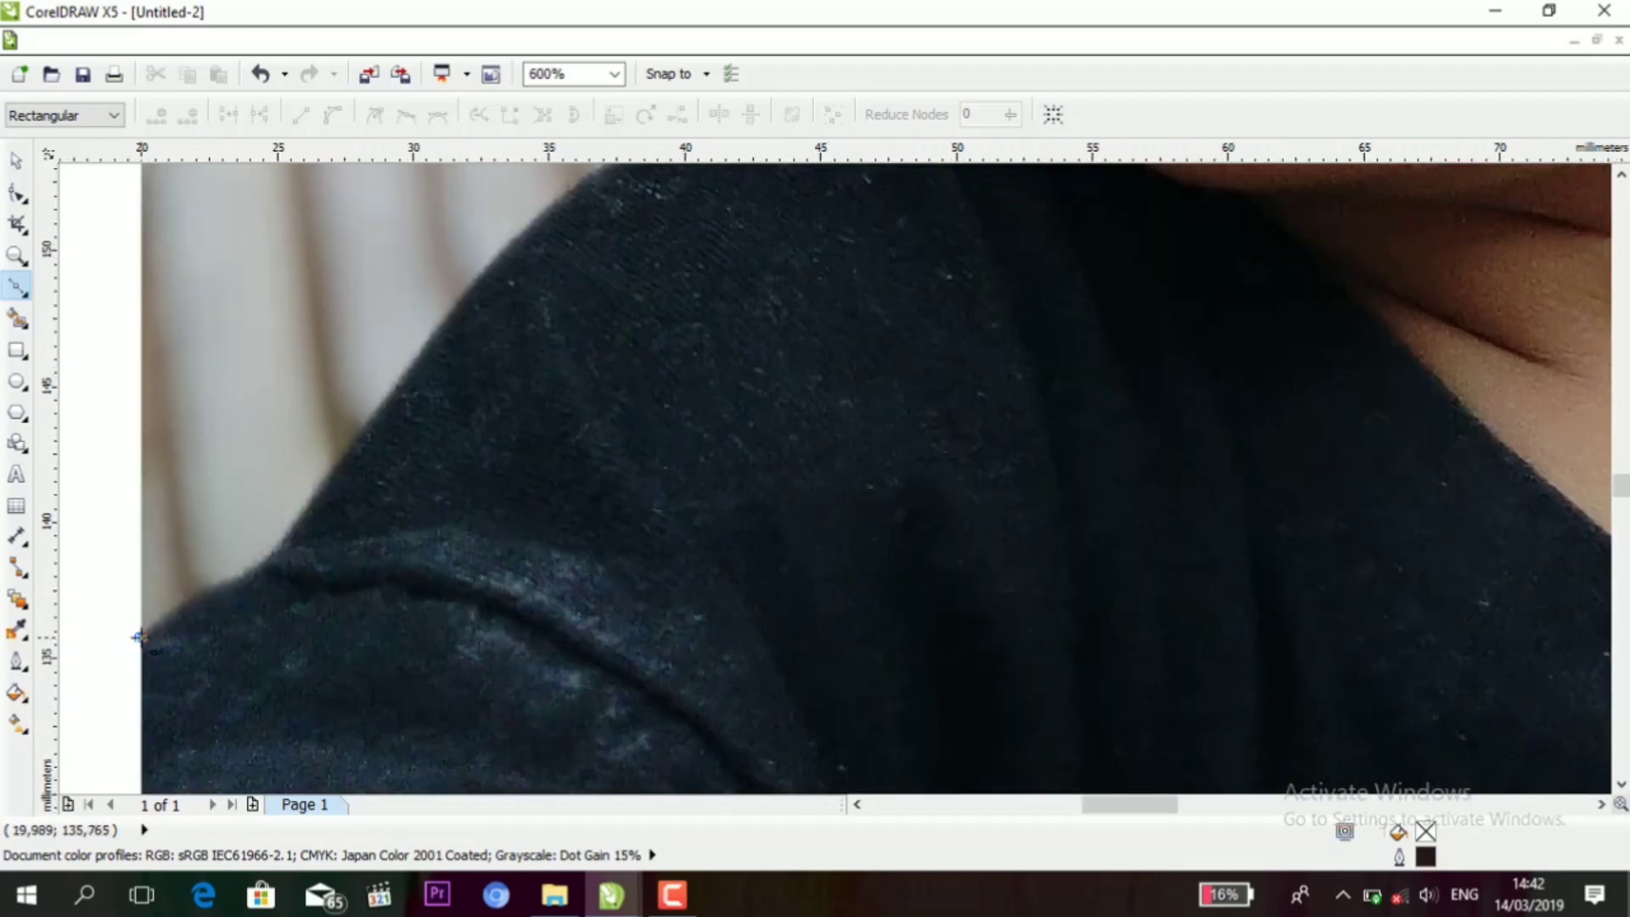
pyautogui.moveTo(236, 582); pyautogui.dragTo(265, 576)
pyautogui.moveTo(341, 459); pyautogui.dragTo(353, 429)
pyautogui.scroll(3, 437, 436)
pyautogui.hscroll(3, 436, 437)
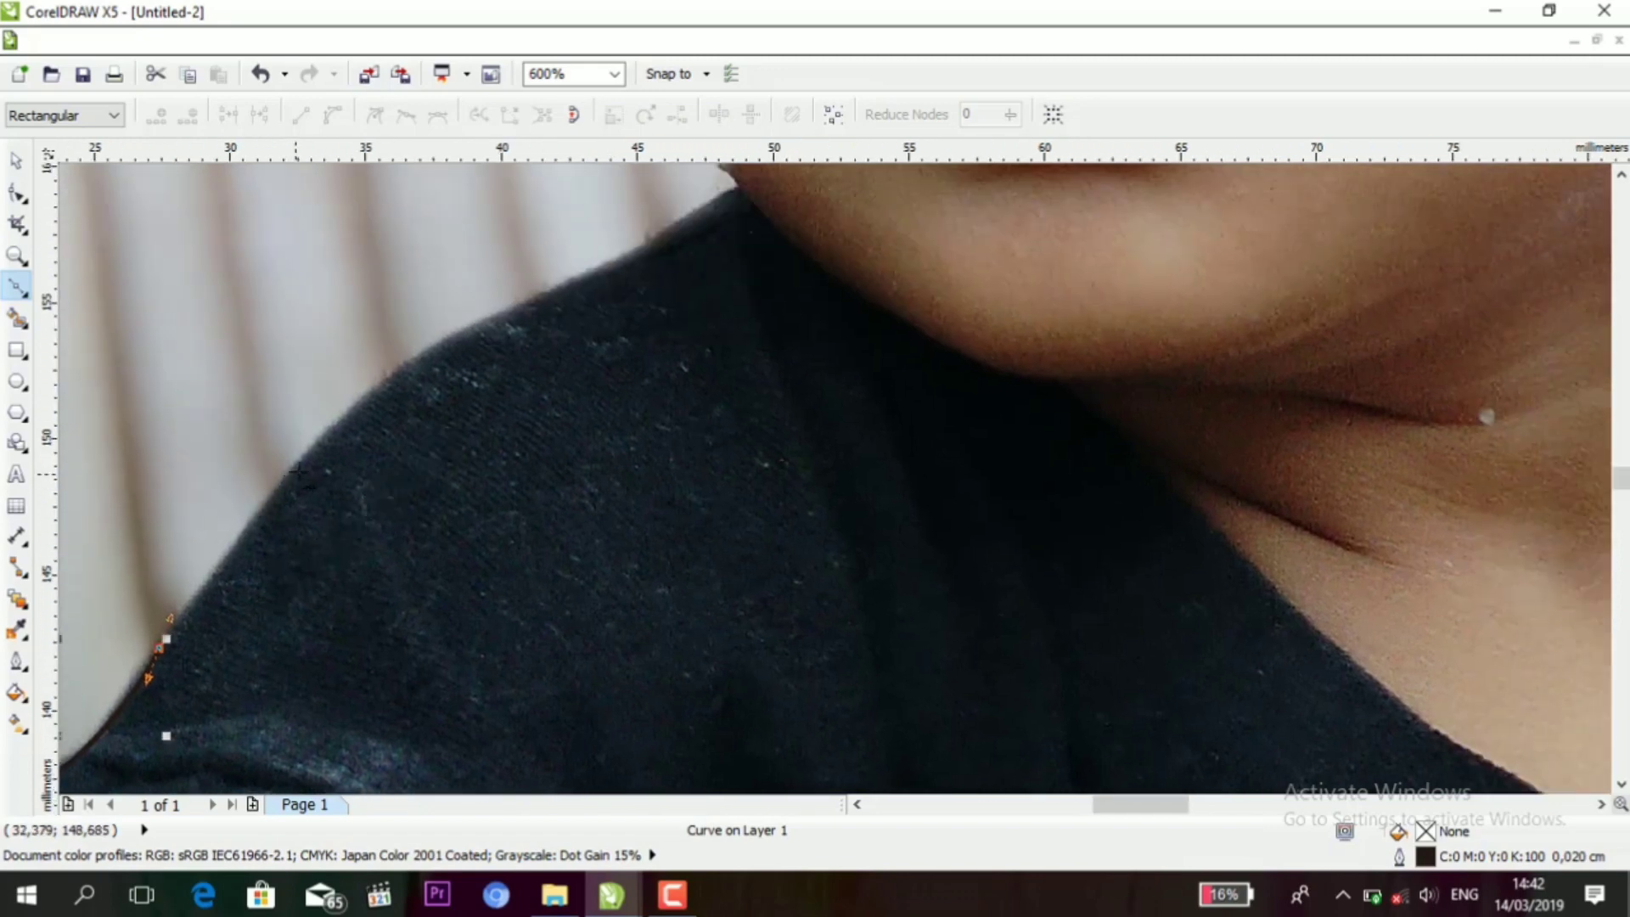
pyautogui.moveTo(297, 471); pyautogui.dragTo(332, 416)
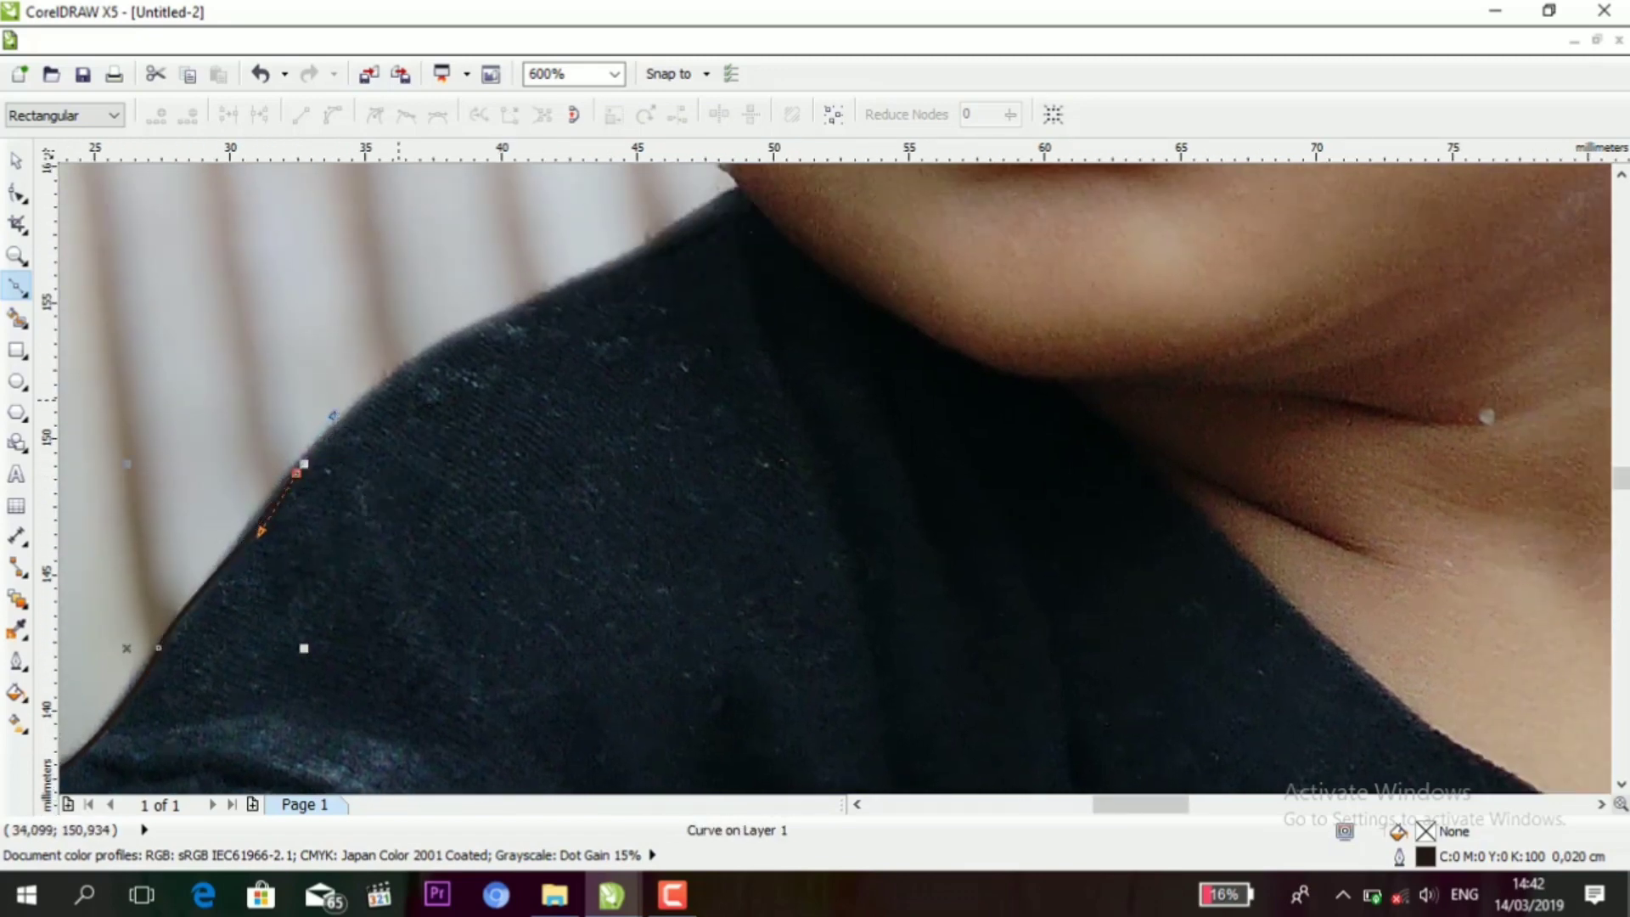
pyautogui.moveTo(458, 344); pyautogui.dragTo(510, 322)
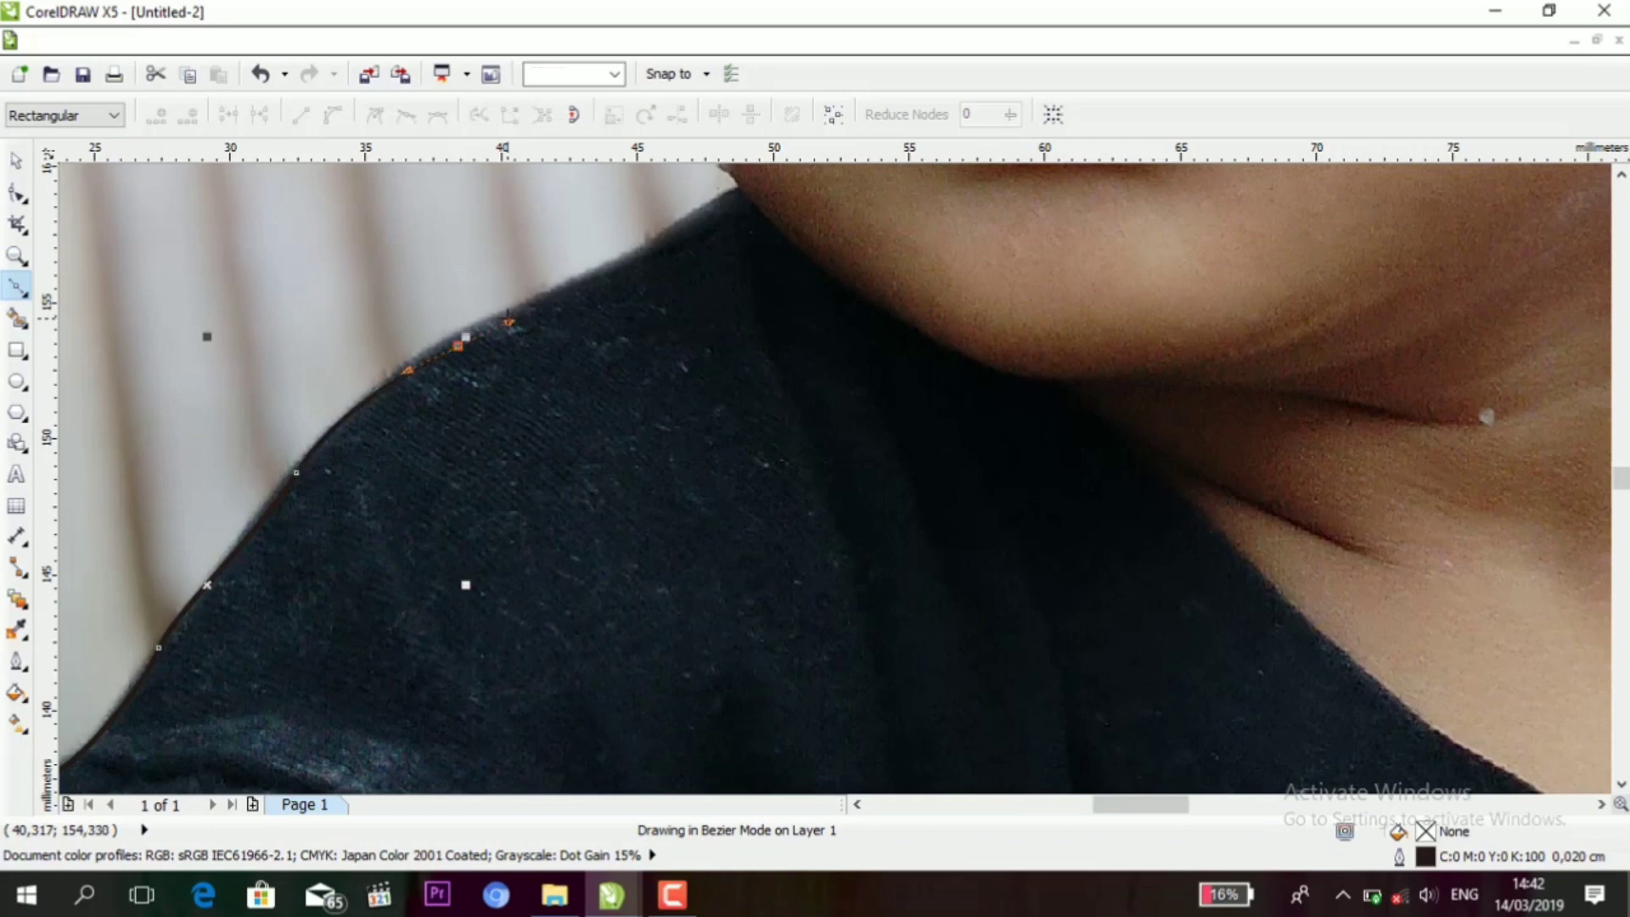
pyautogui.moveTo(718, 208); pyautogui.dragTo(749, 172)
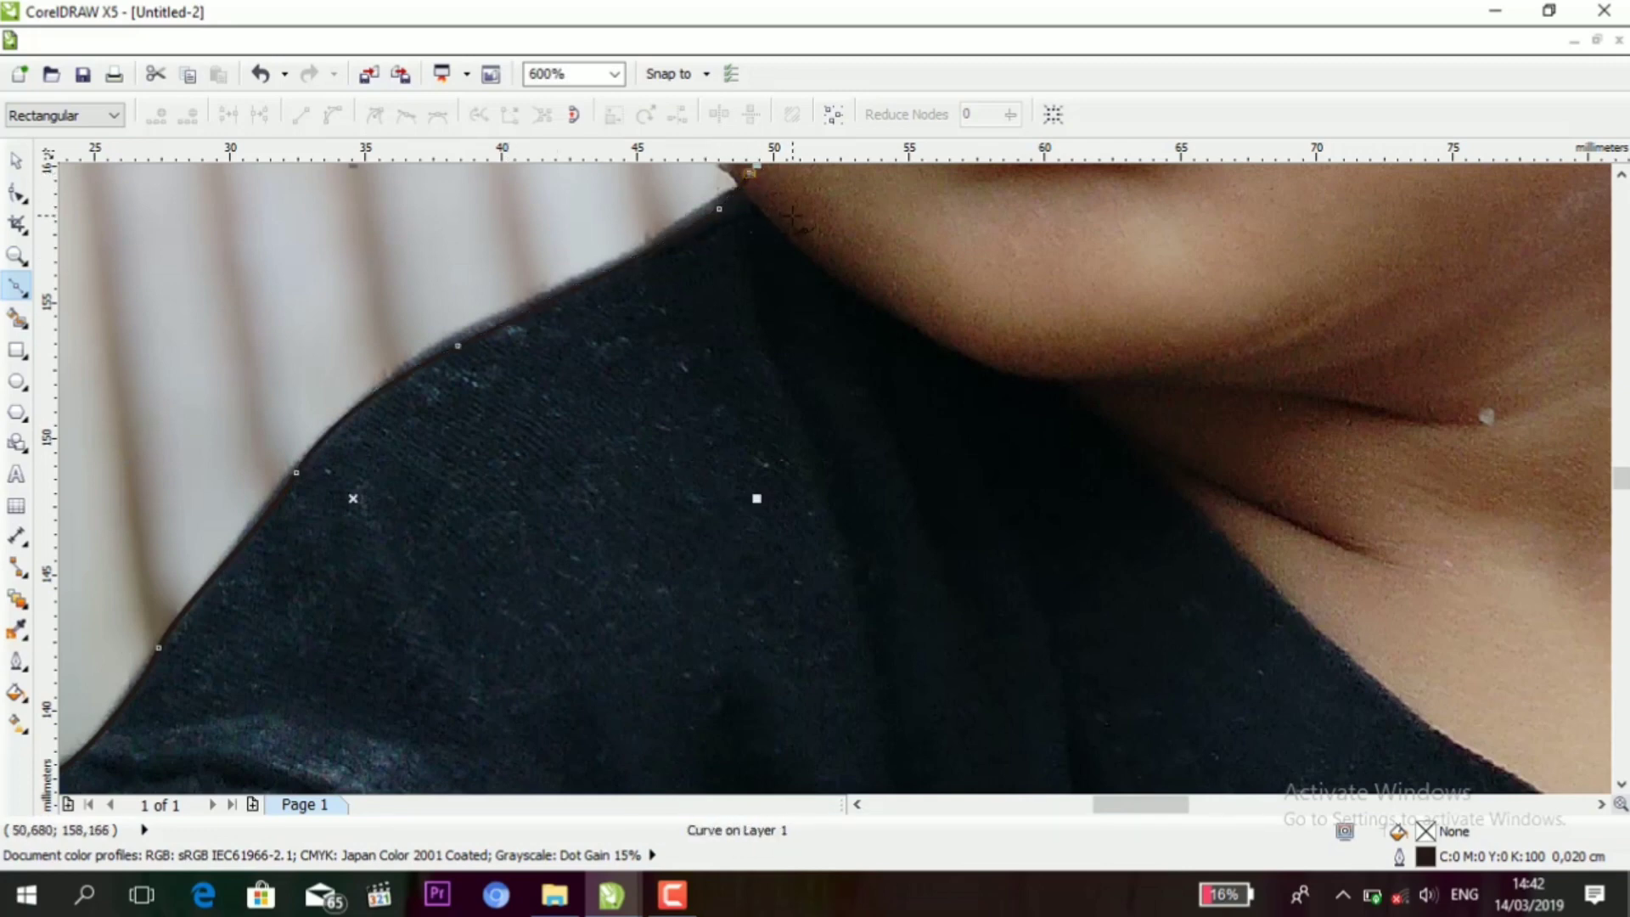
# - Continue the curve from the corner between shoulder and chin up along the jaw and lower cheek
pyautogui.scroll(3, 808, 230)
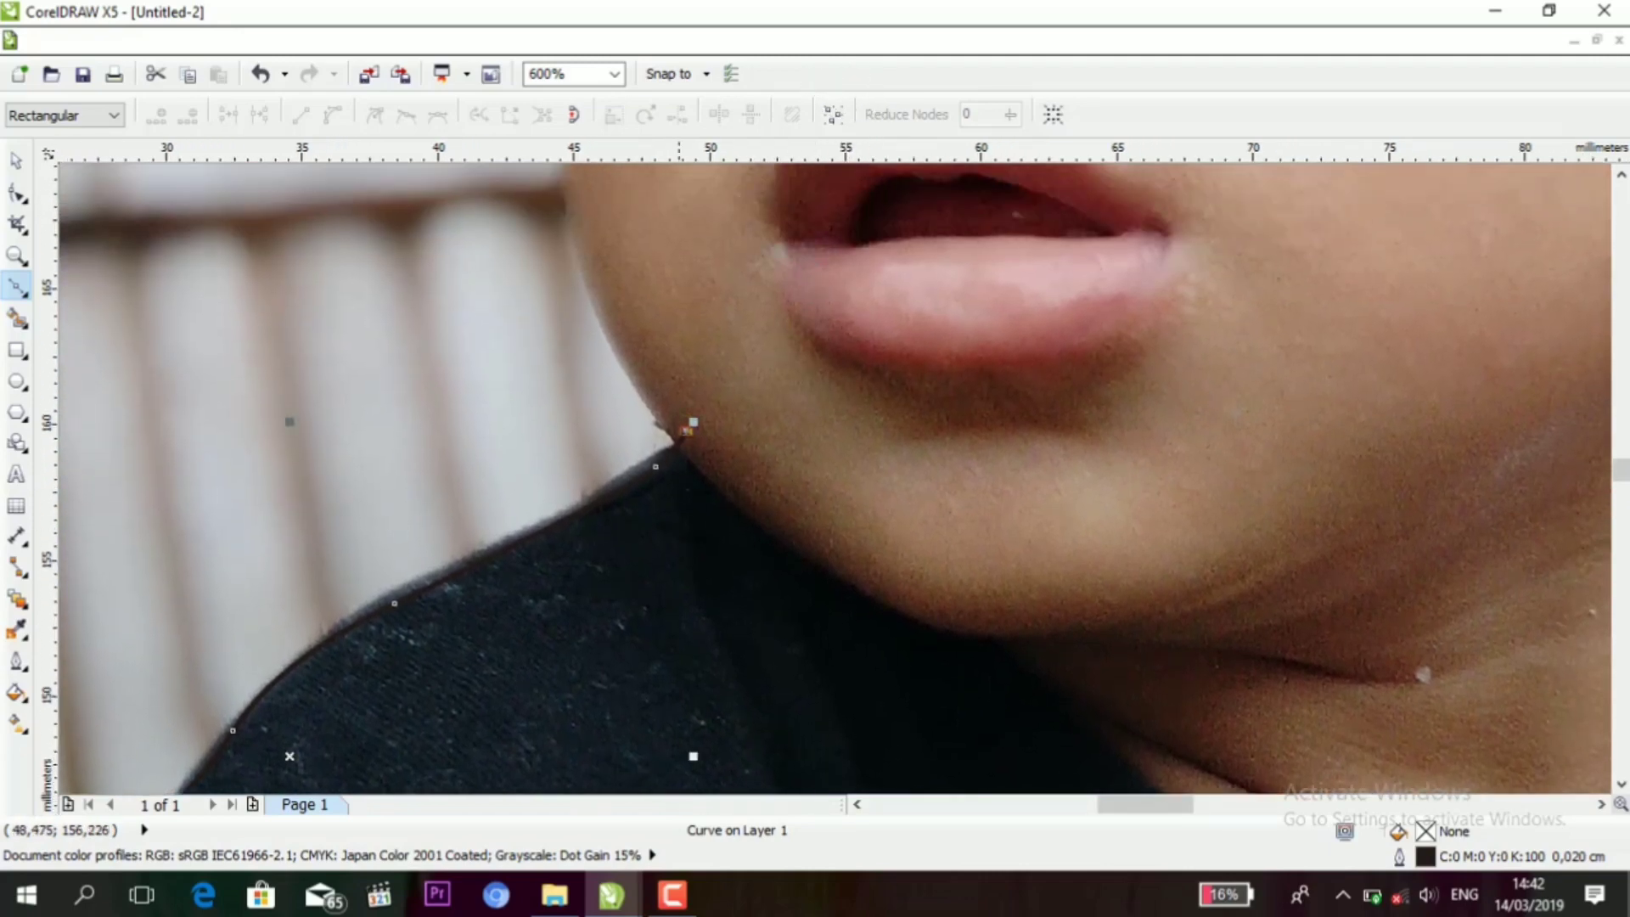
pyautogui.moveTo(659, 418); pyautogui.dragTo(686, 430)
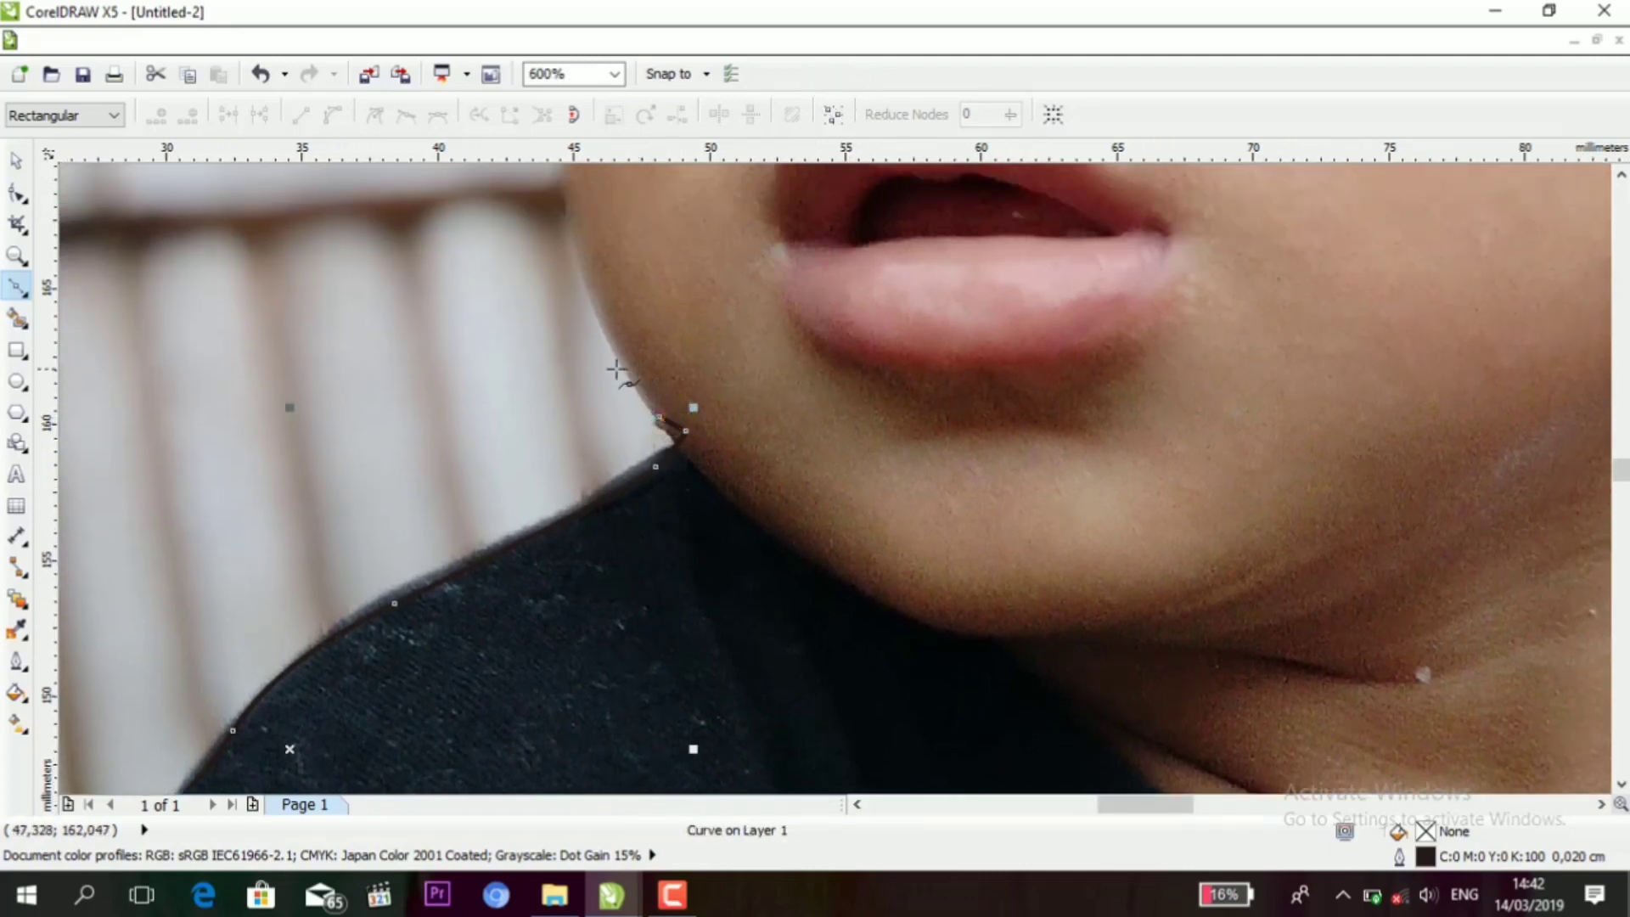
pyautogui.moveTo(611, 323); pyautogui.dragTo(599, 287)
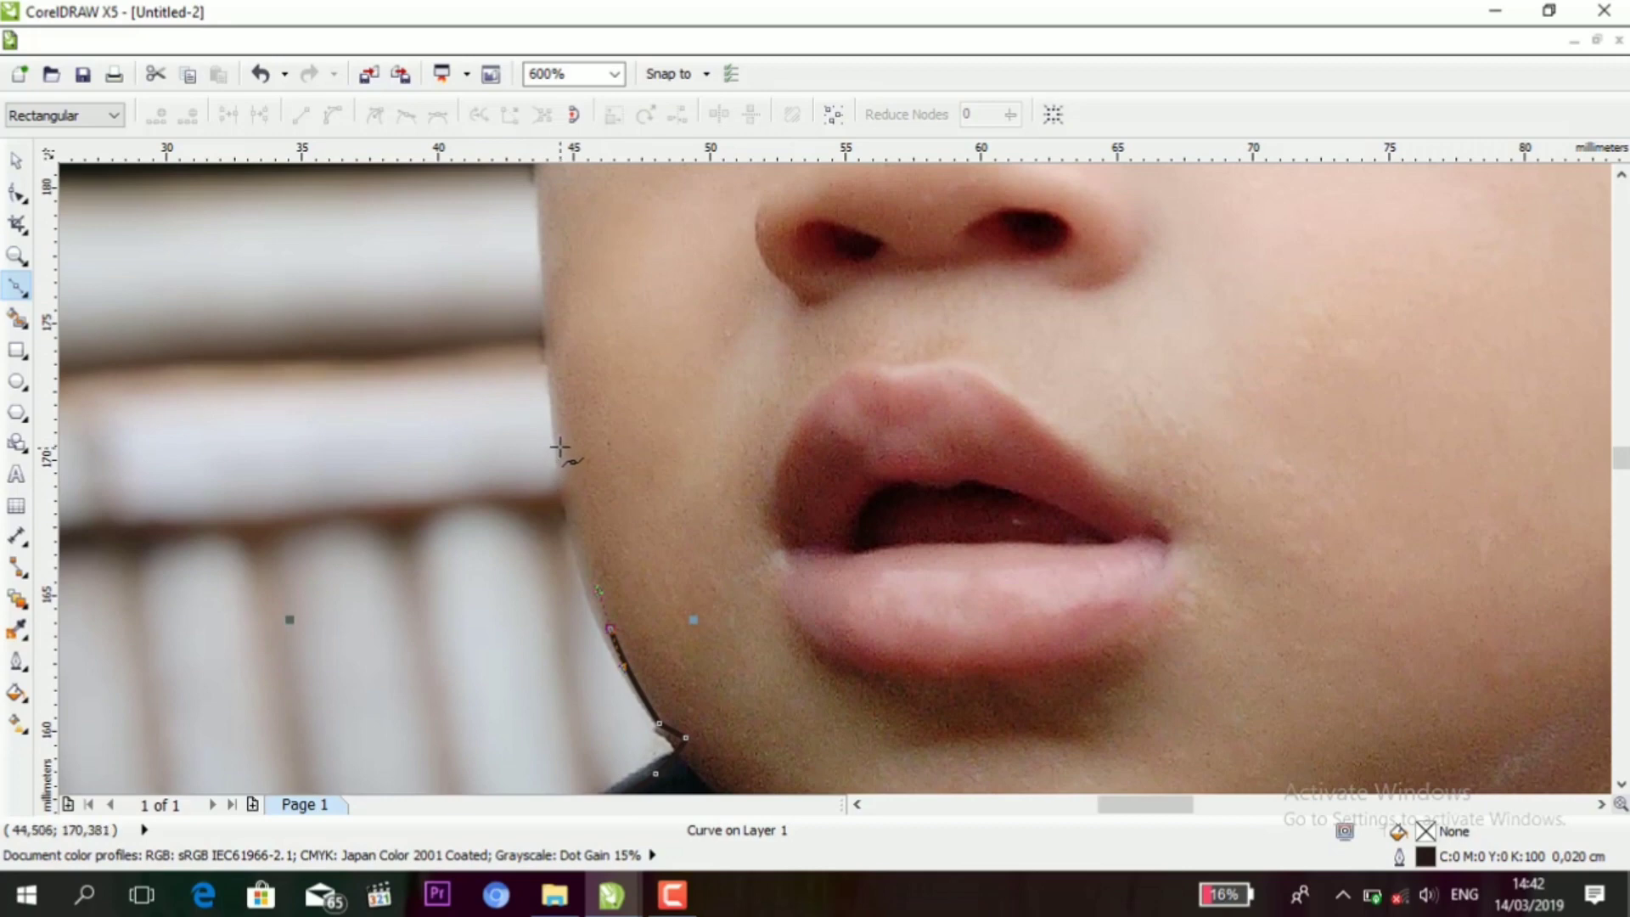
pyautogui.moveTo(561, 431)
pyautogui.mouseDown()
pyautogui.moveTo(547, 292)
pyautogui.moveTo(646, 422)
pyautogui.mouseUp()
pyautogui.scroll(5, 624, 217)
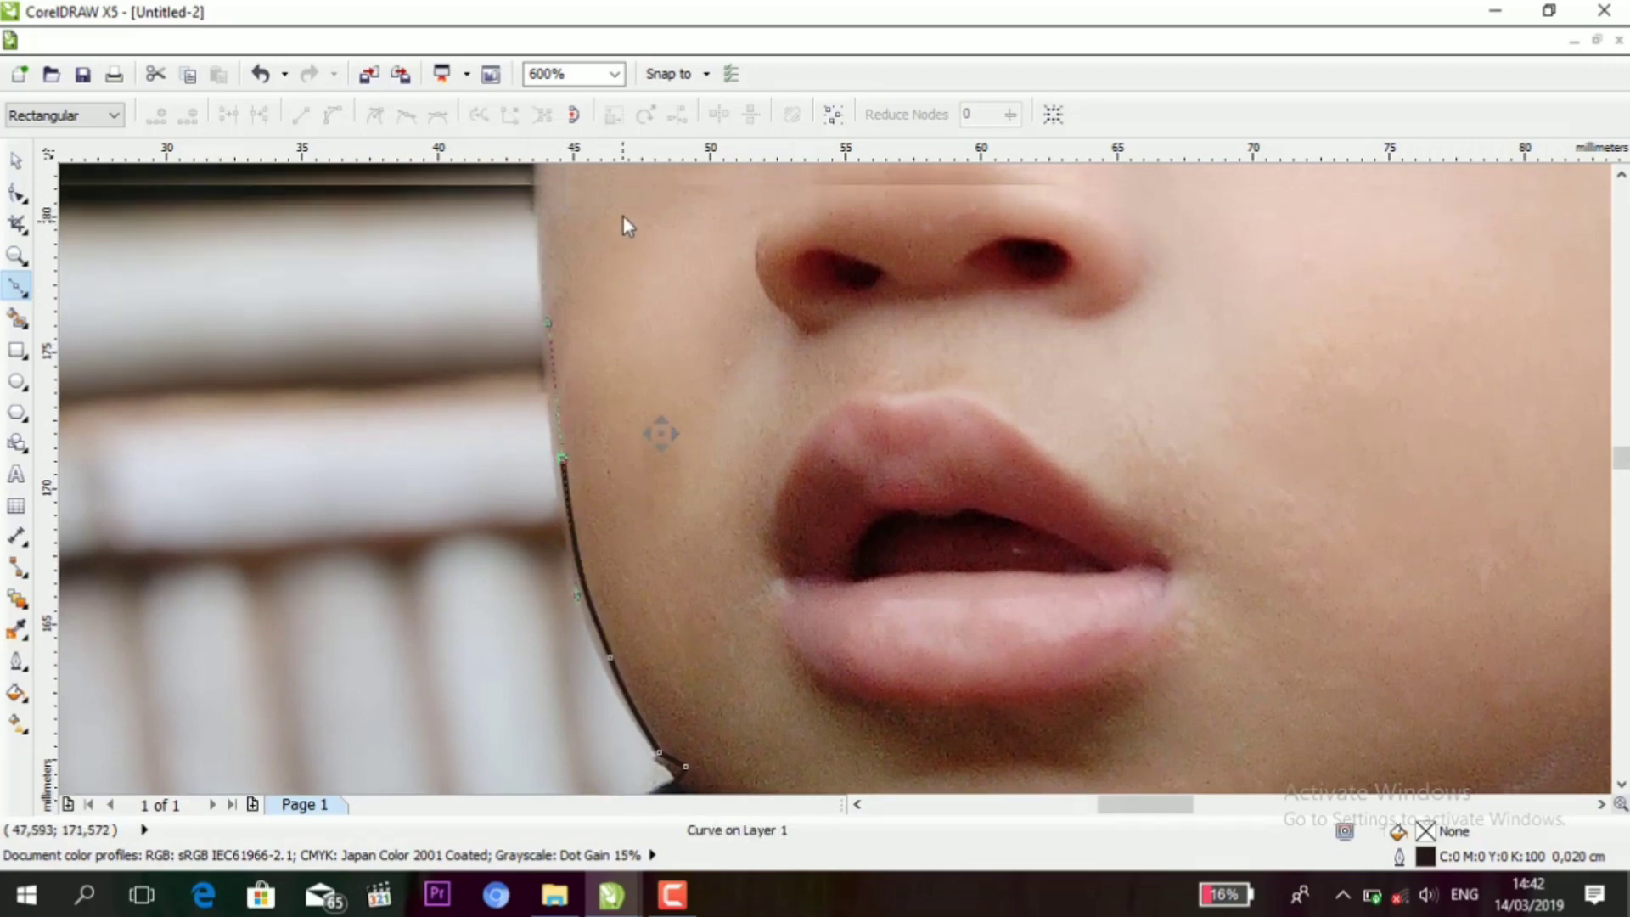
pyautogui.scroll(1, 624, 225)
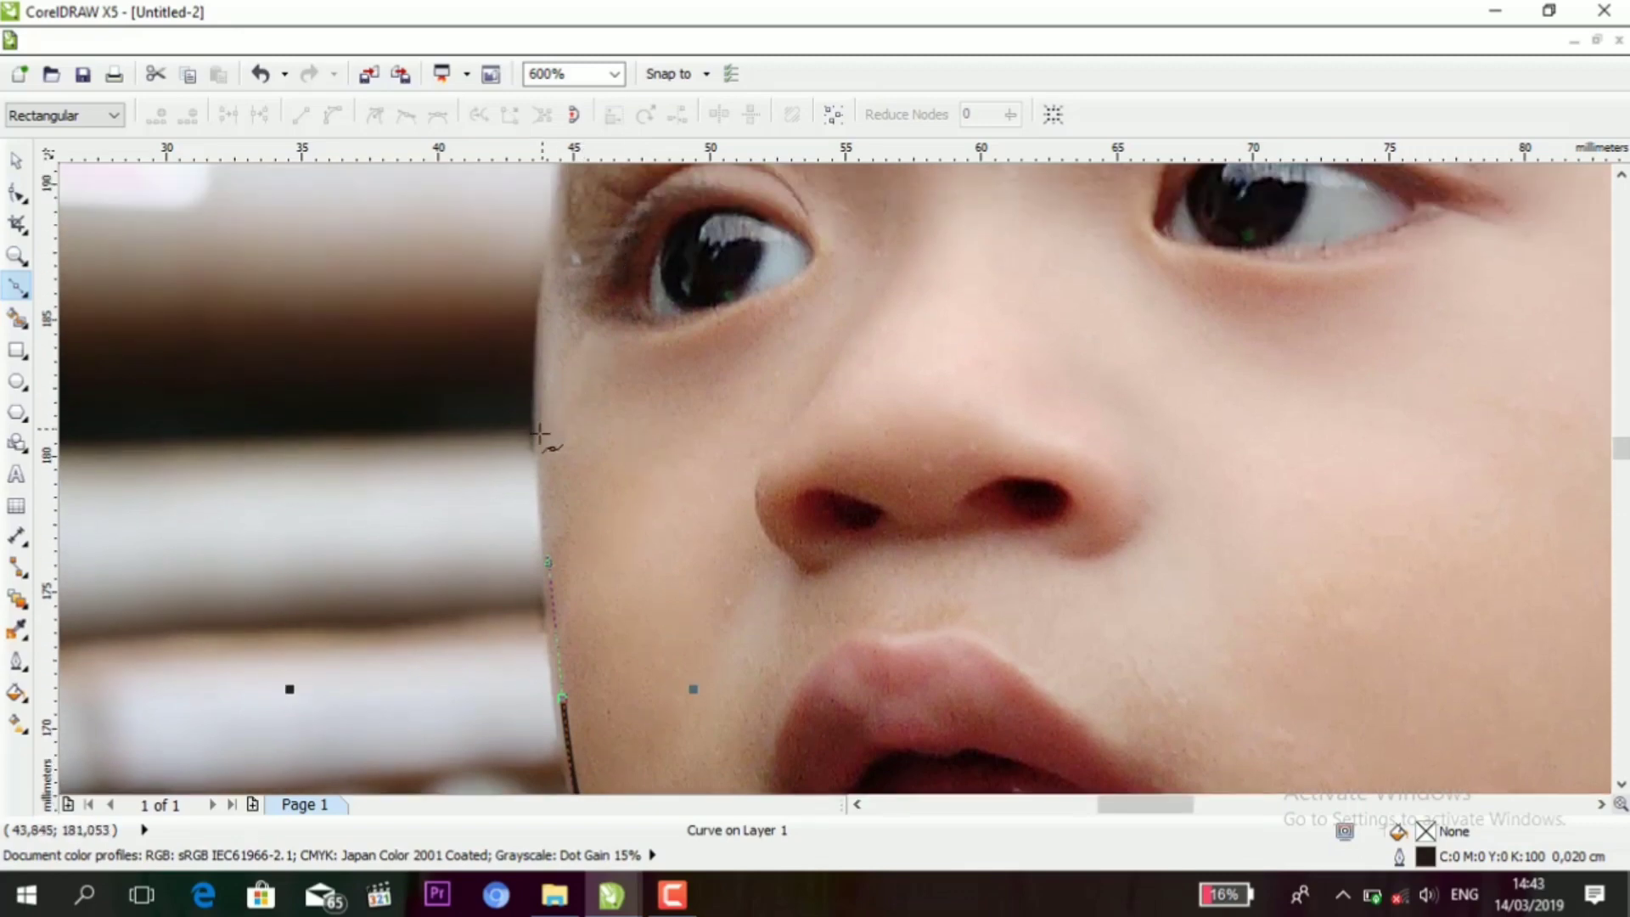
# - Undo the misaligned cheek segment and retrace the face edge with shorter segments past the eye to the eyebrow
pyautogui.moveTo(533, 443)
pyautogui.mouseDown()
pyautogui.moveTo(553, 389)
pyautogui.moveTo(533, 344)
pyautogui.moveTo(516, 348)
pyautogui.mouseUp()
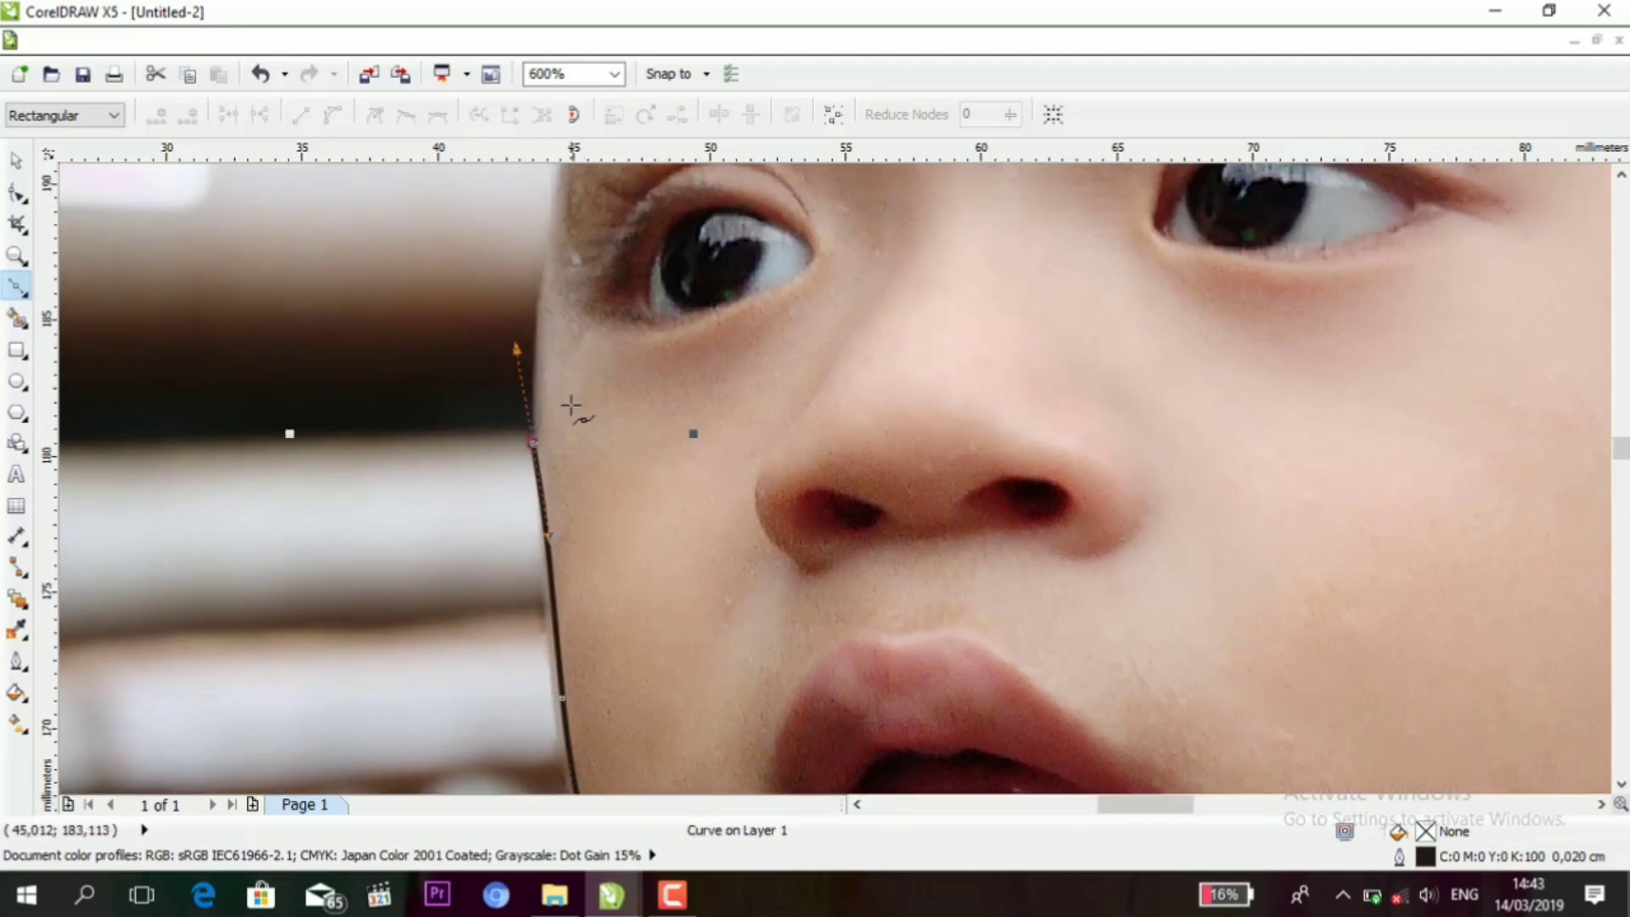
pyautogui.hotkey('ctrl', 'z')
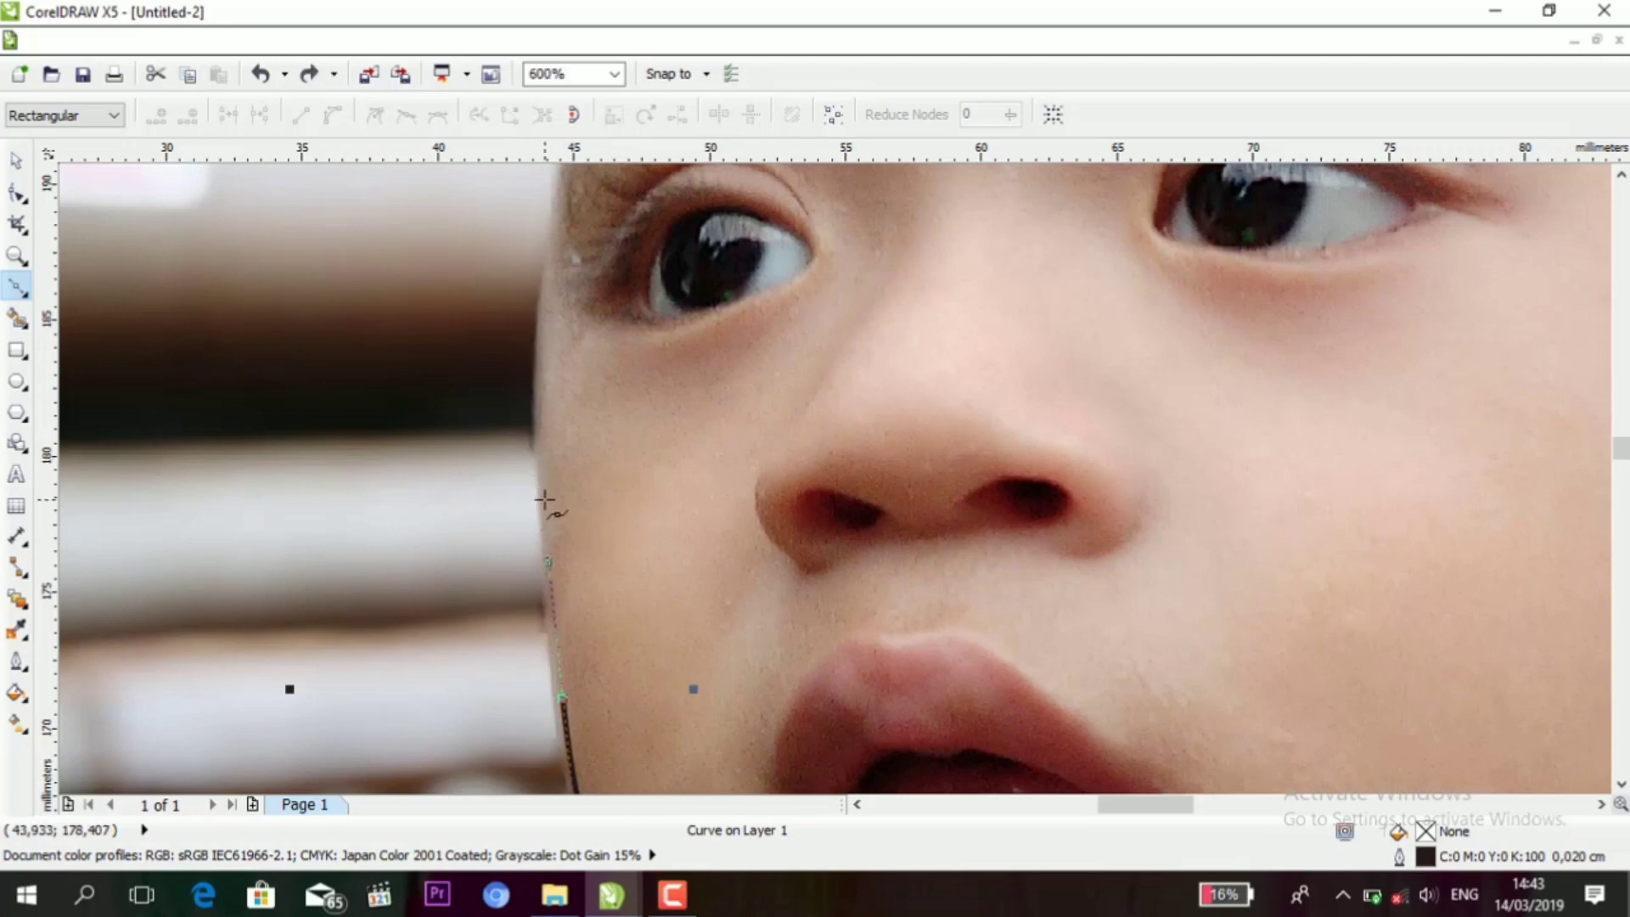
pyautogui.moveTo(542, 499); pyautogui.dragTo(554, 445)
pyautogui.moveTo(540, 363); pyautogui.dragTo(541, 313)
pyautogui.middleClick(628, 343)
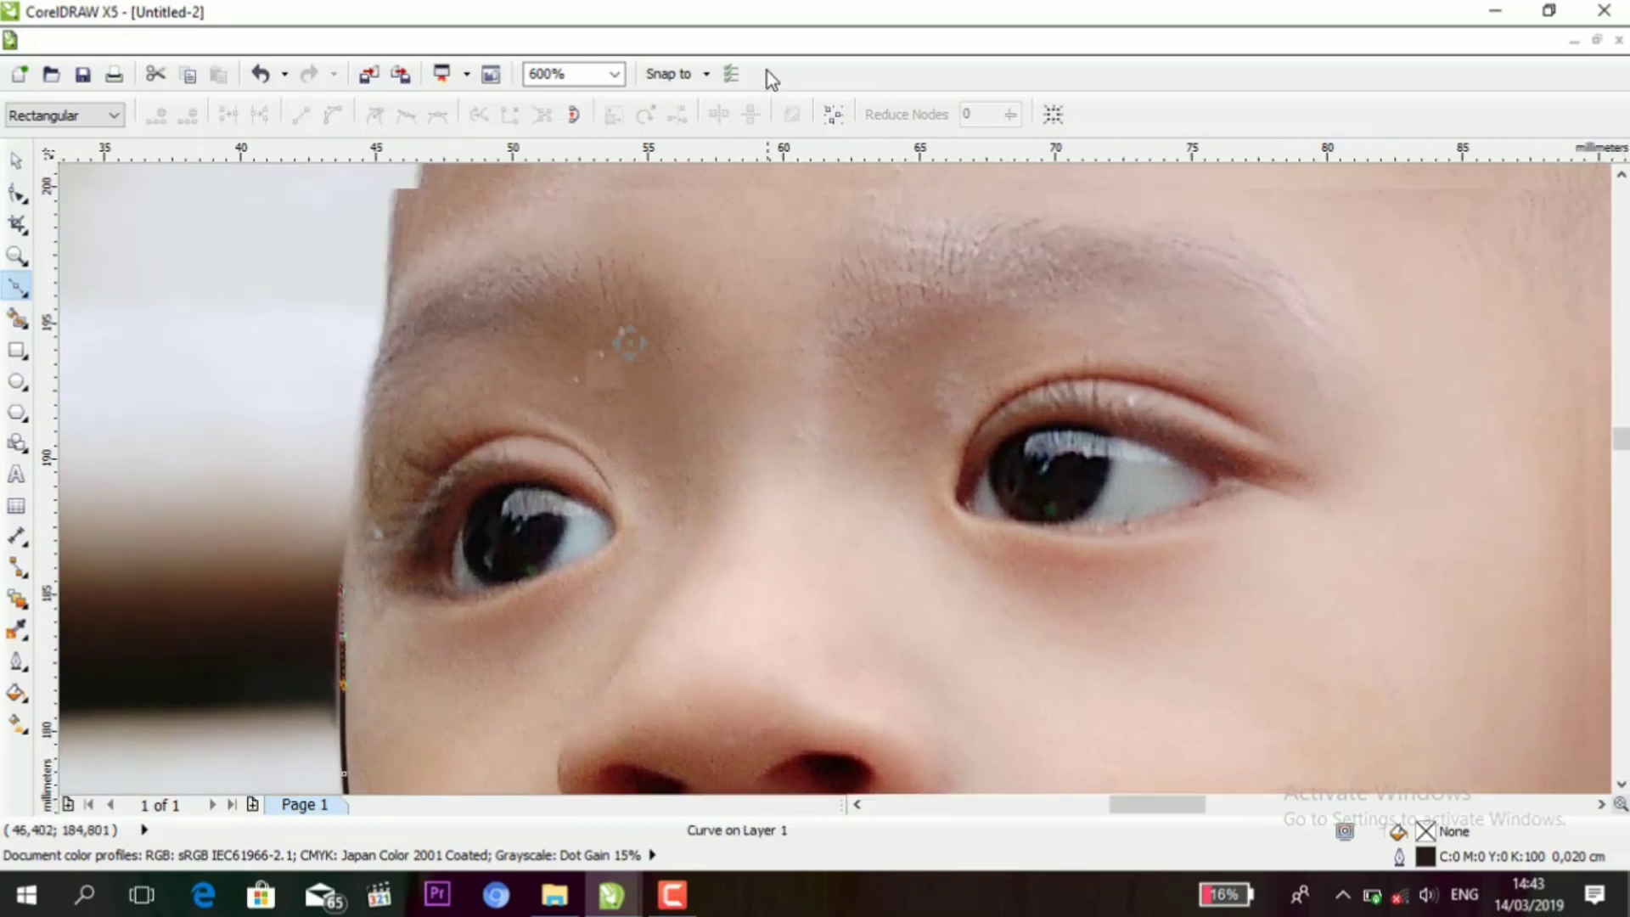
pyautogui.middleClick(297, 600)
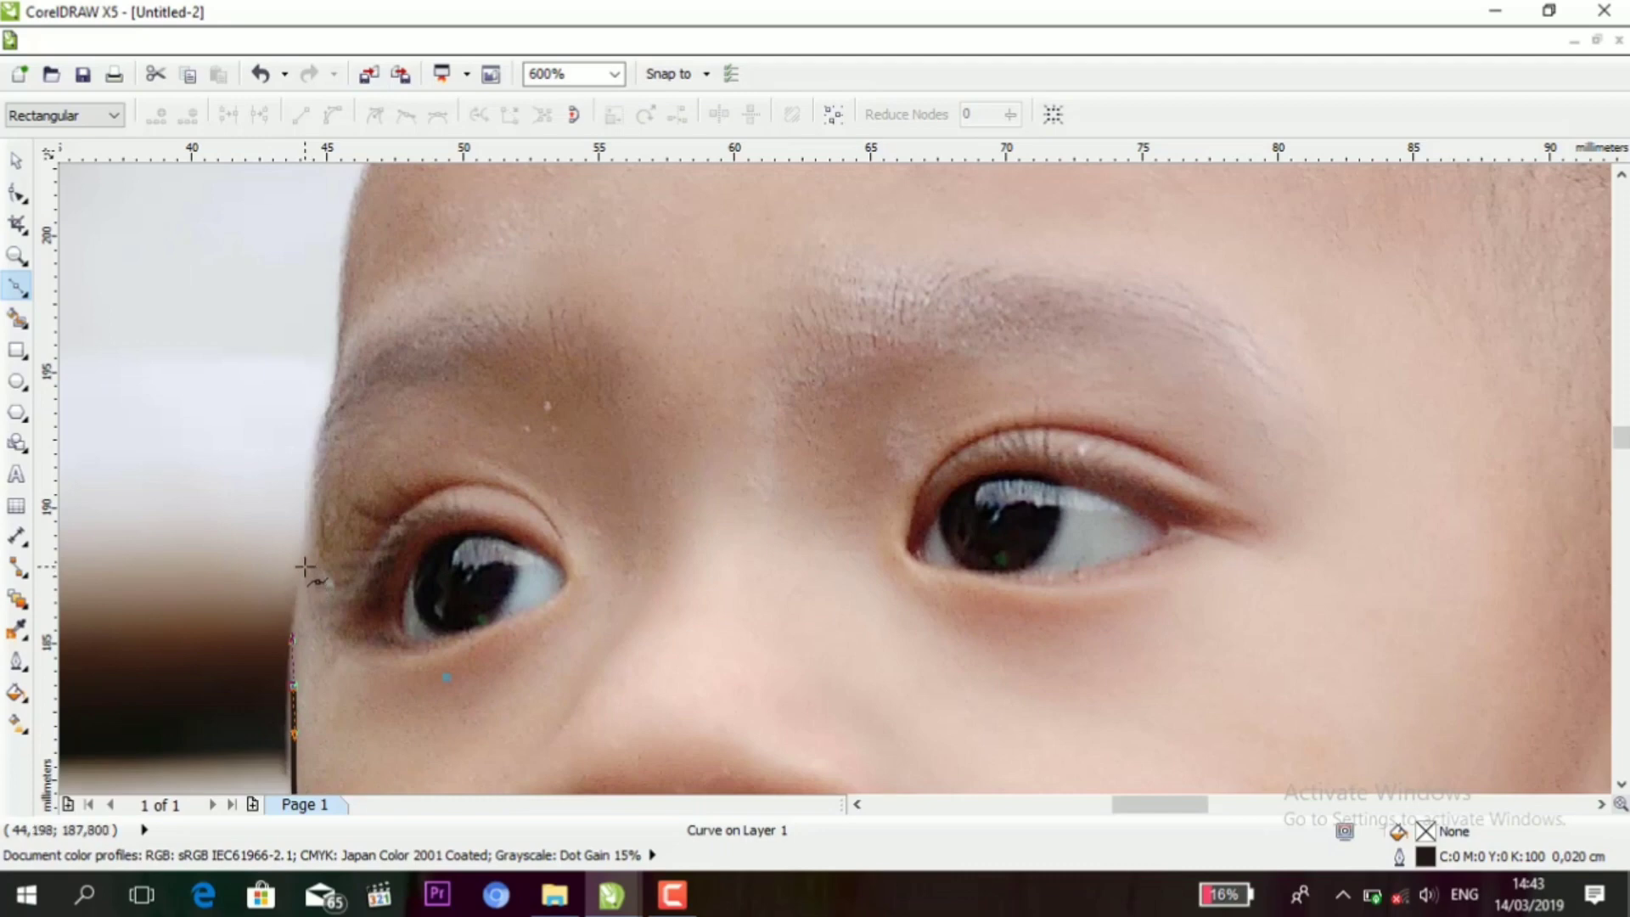
pyautogui.moveTo(306, 567); pyautogui.dragTo(309, 510)
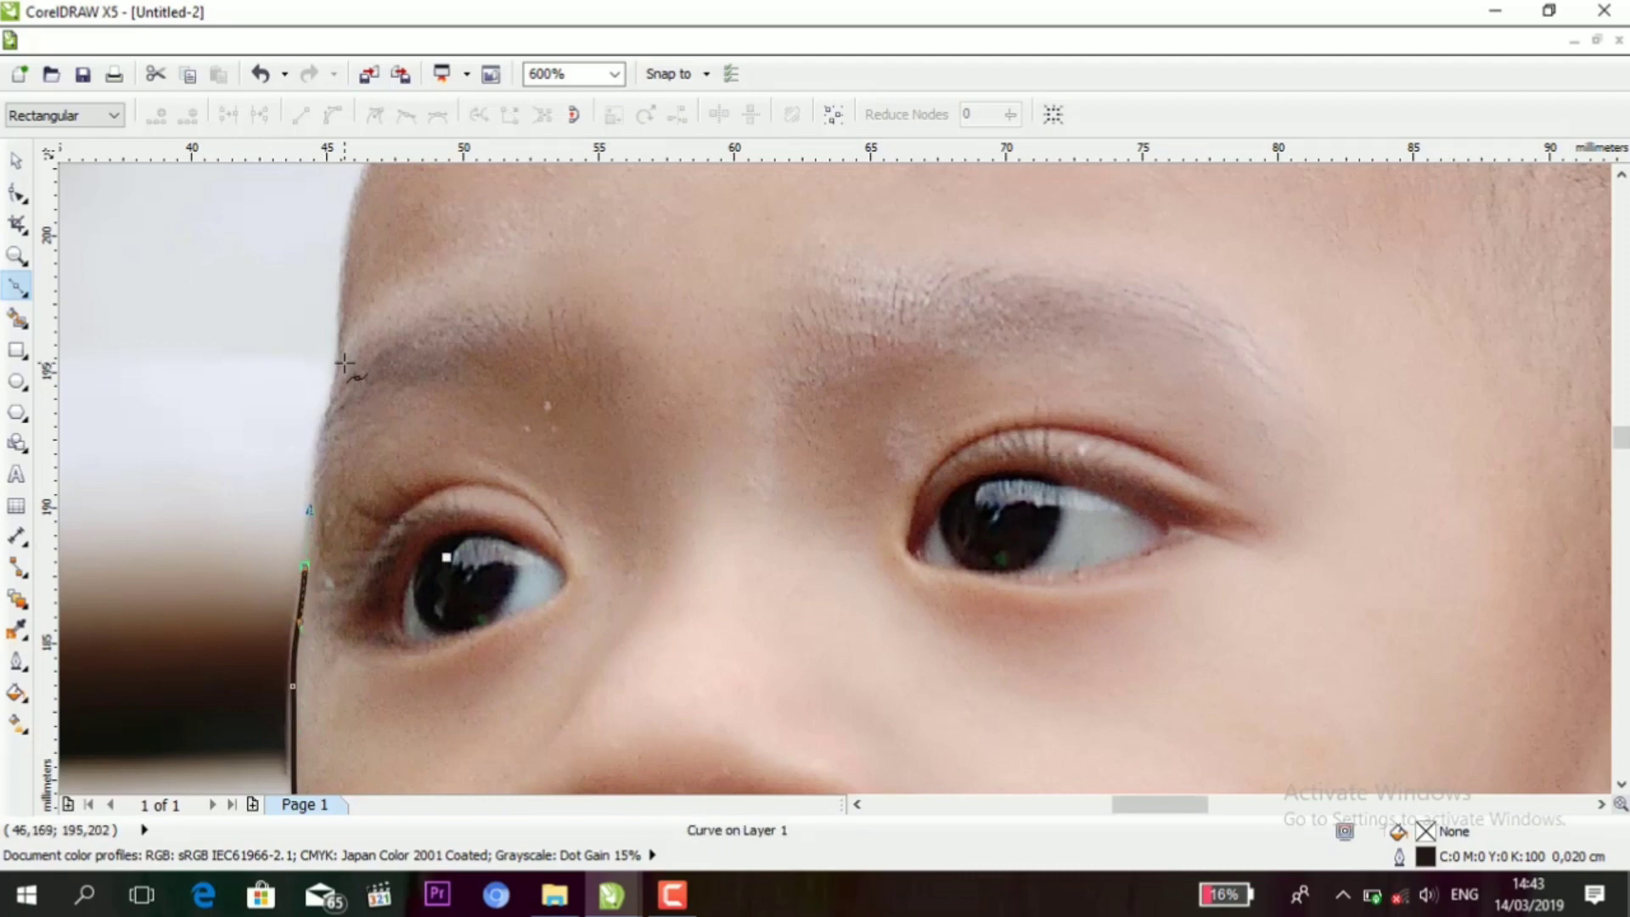
pyautogui.moveTo(307, 581); pyautogui.dragTo(314, 541)
pyautogui.moveTo(333, 407); pyautogui.dragTo(357, 357)
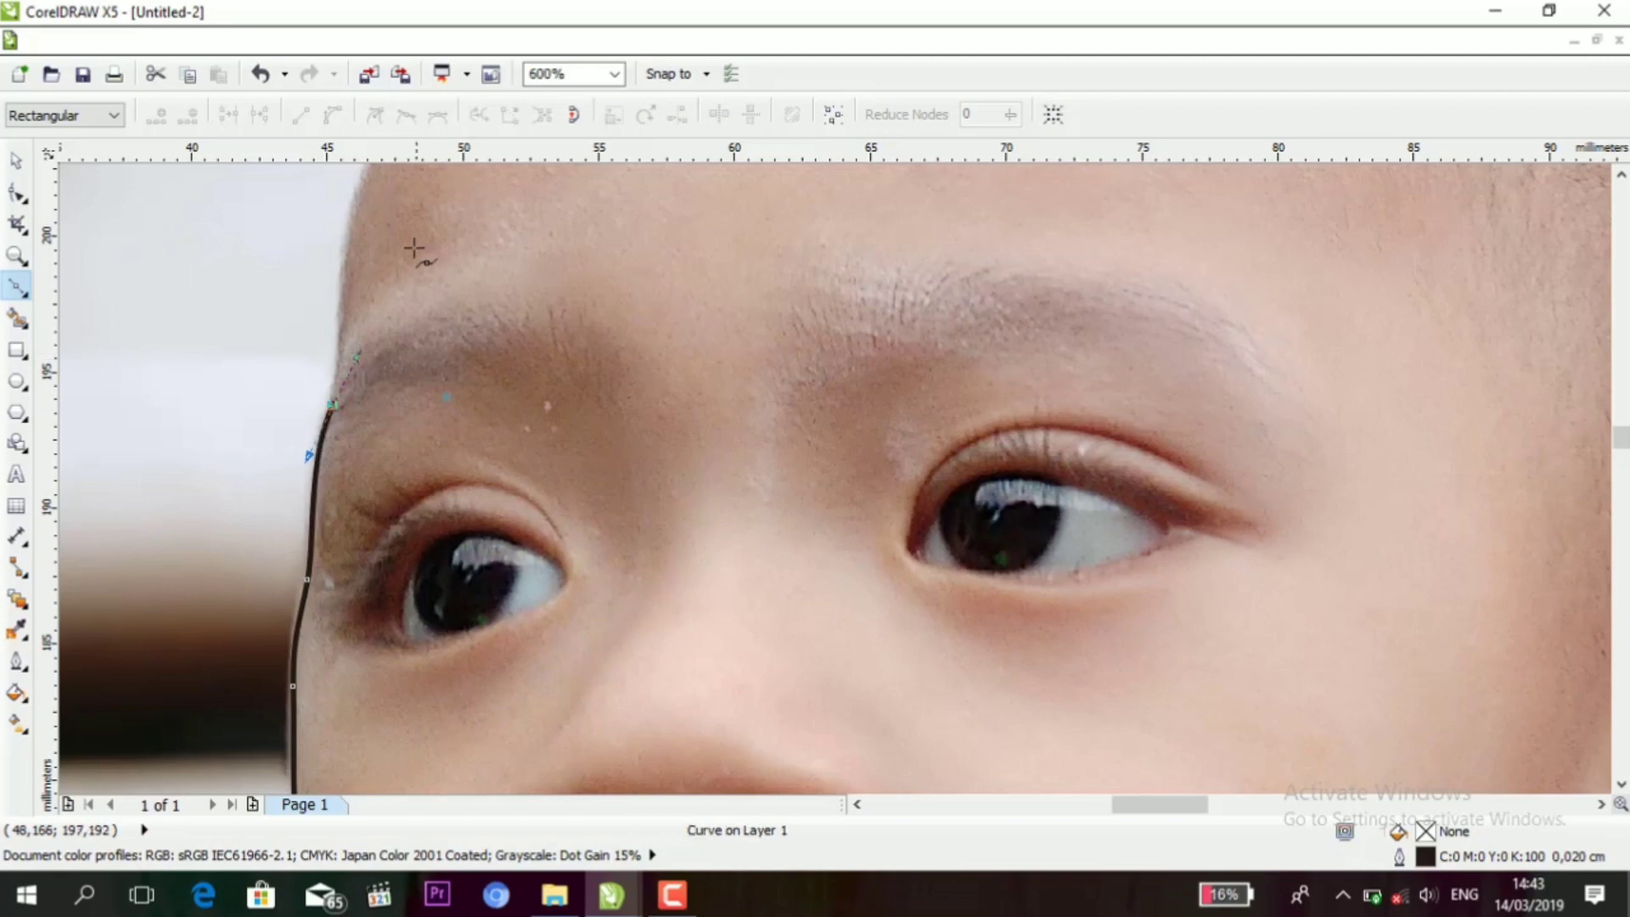
# - Trace the curve from the eyebrow up around the forehead and onto the hairline
pyautogui.moveTo(351, 249); pyautogui.dragTo(352, 213)
pyautogui.middleClick(517, 298)
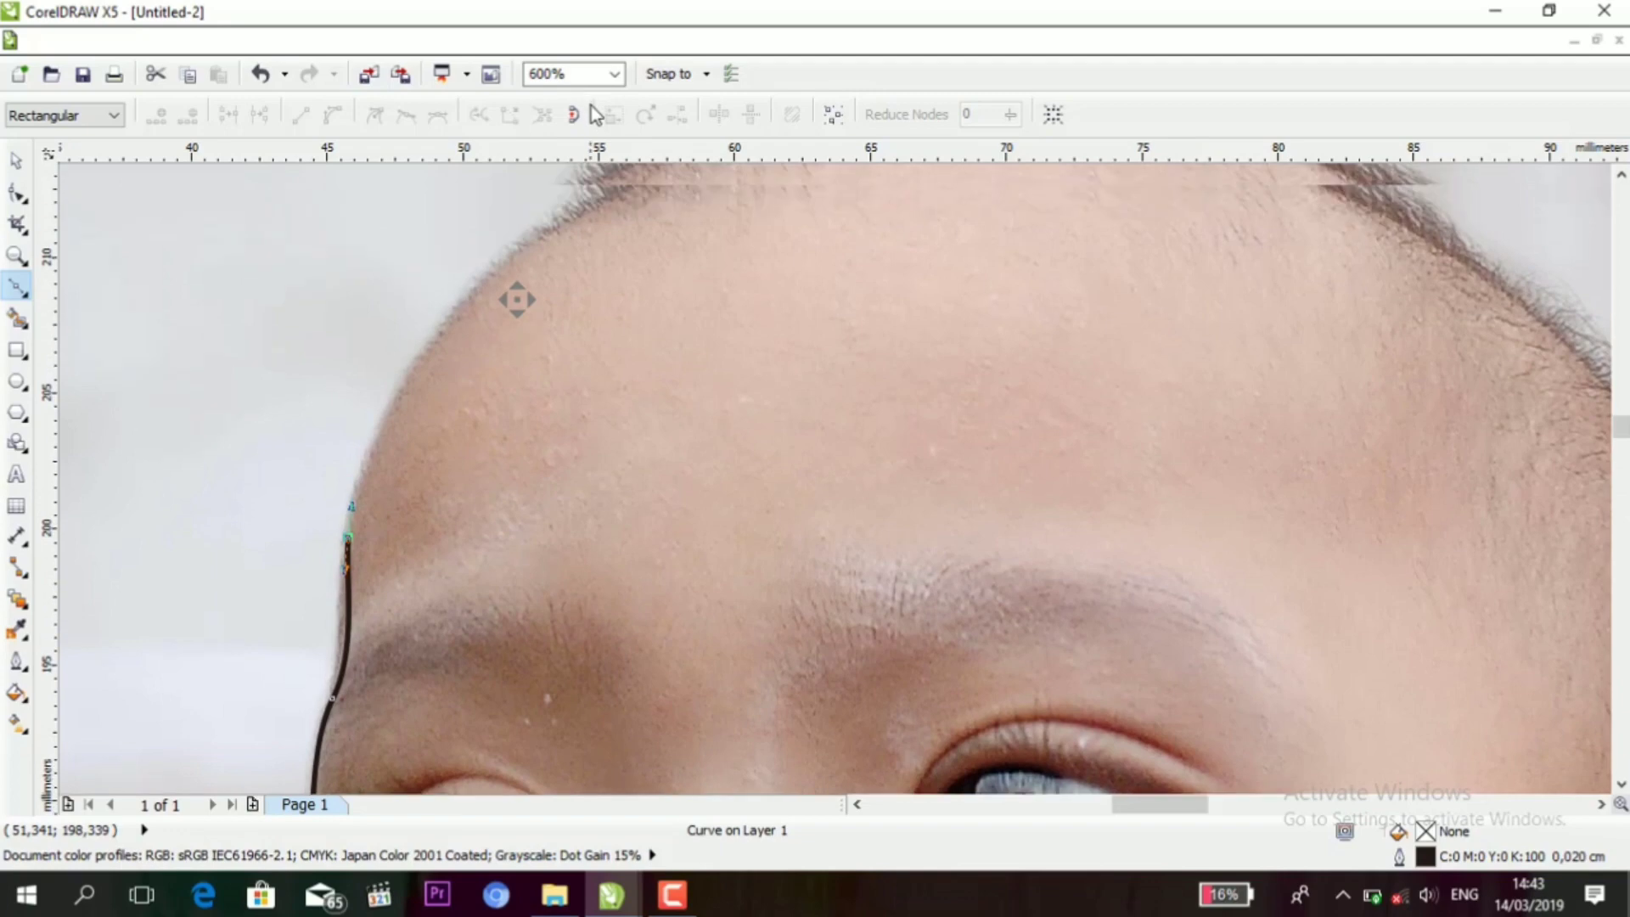
pyautogui.middleClick(681, 119)
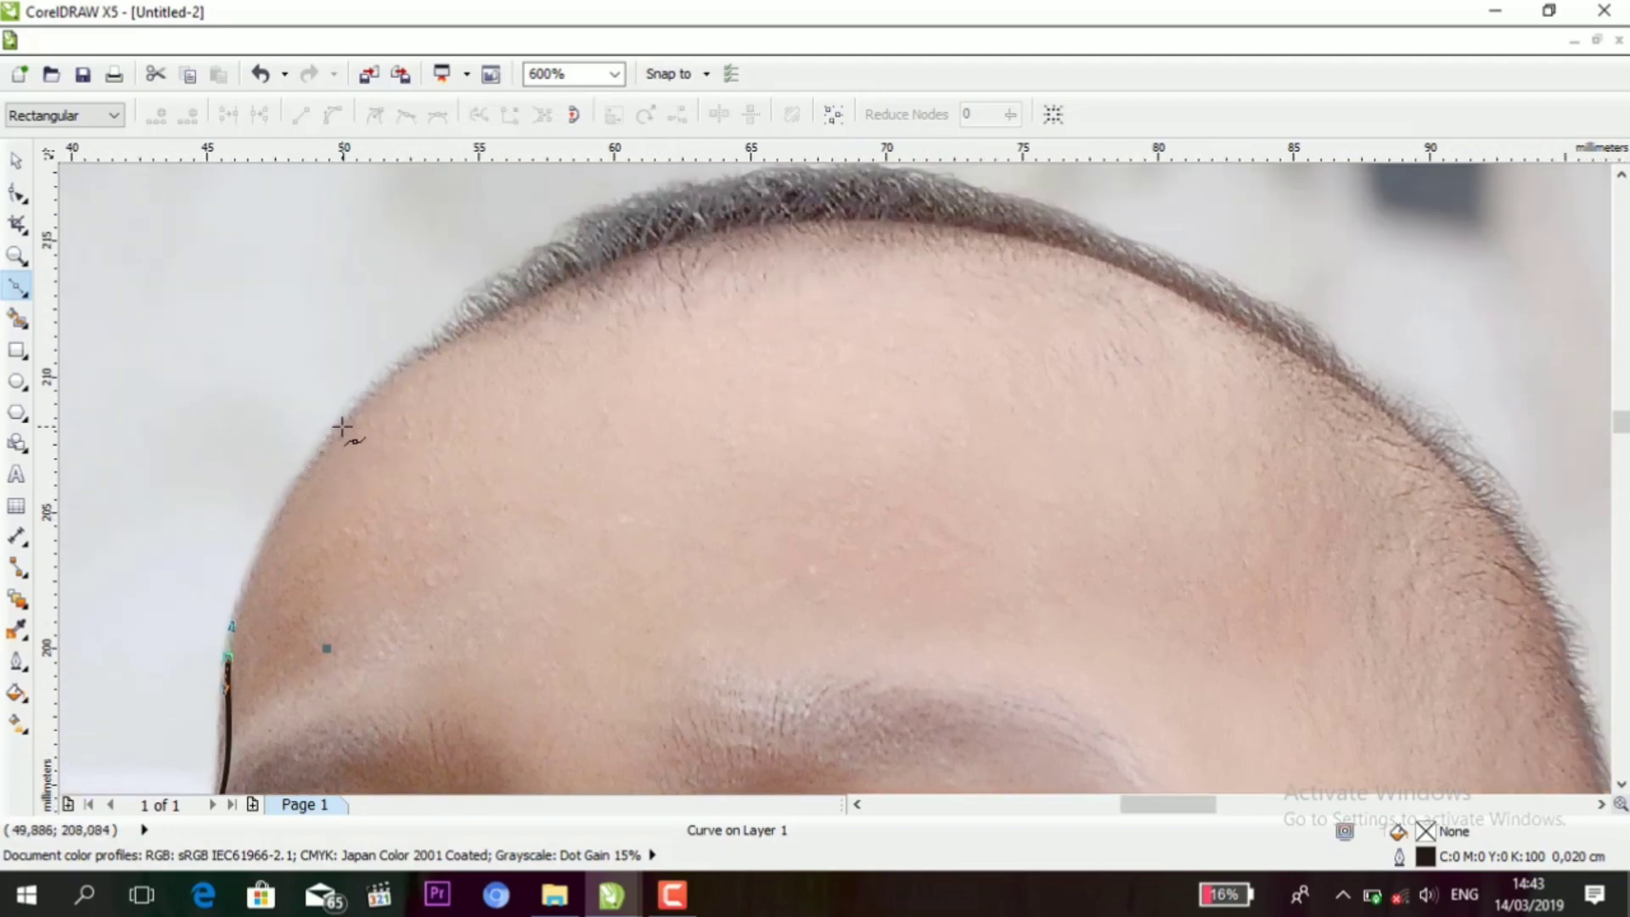
pyautogui.moveTo(341, 427); pyautogui.dragTo(420, 355)
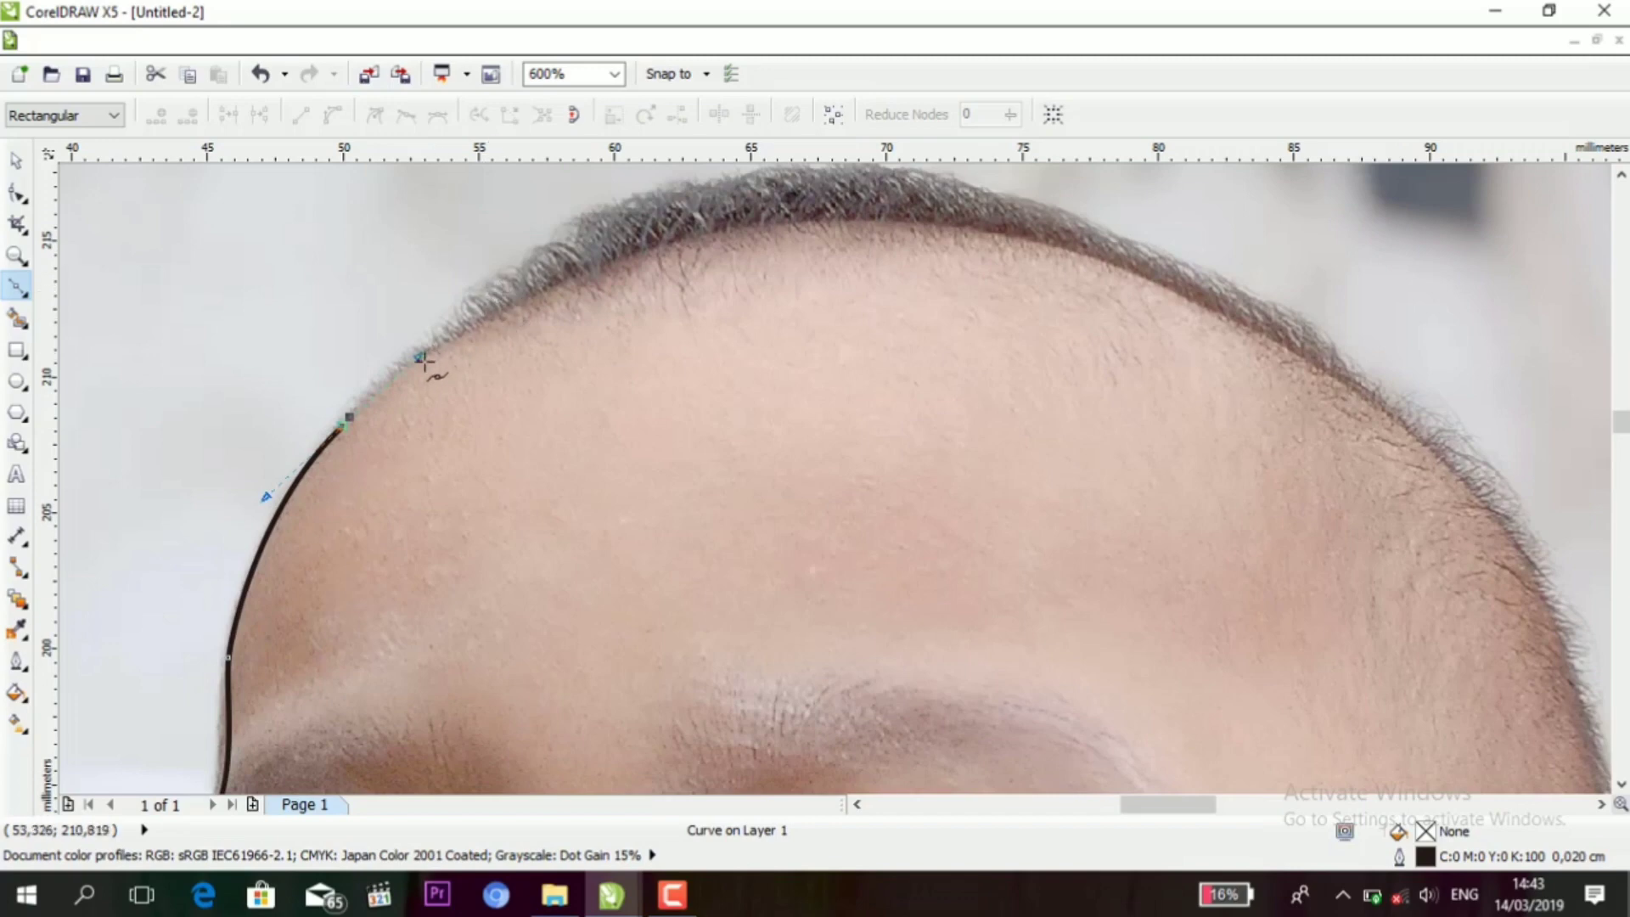
pyautogui.moveTo(415, 365); pyautogui.dragTo(477, 297)
pyautogui.moveTo(569, 237); pyautogui.dragTo(597, 231)
# - Trace the curve across the top of the head along the hair edge
pyautogui.scroll(2, 642, 208)
pyautogui.moveTo(647, 288); pyautogui.dragTo(765, 266)
pyautogui.moveTo(905, 268); pyautogui.dragTo(926, 271)
pyautogui.moveTo(1019, 299); pyautogui.dragTo(1032, 302)
pyautogui.moveTo(1151, 346); pyautogui.dragTo(1222, 387)
pyautogui.click(1297, 425)
# - Extend the curve down the far side of the head with three nodes along the hair edge
pyautogui.hscroll(5, 1397, 557)
pyautogui.scroll(-4, 1398, 557)
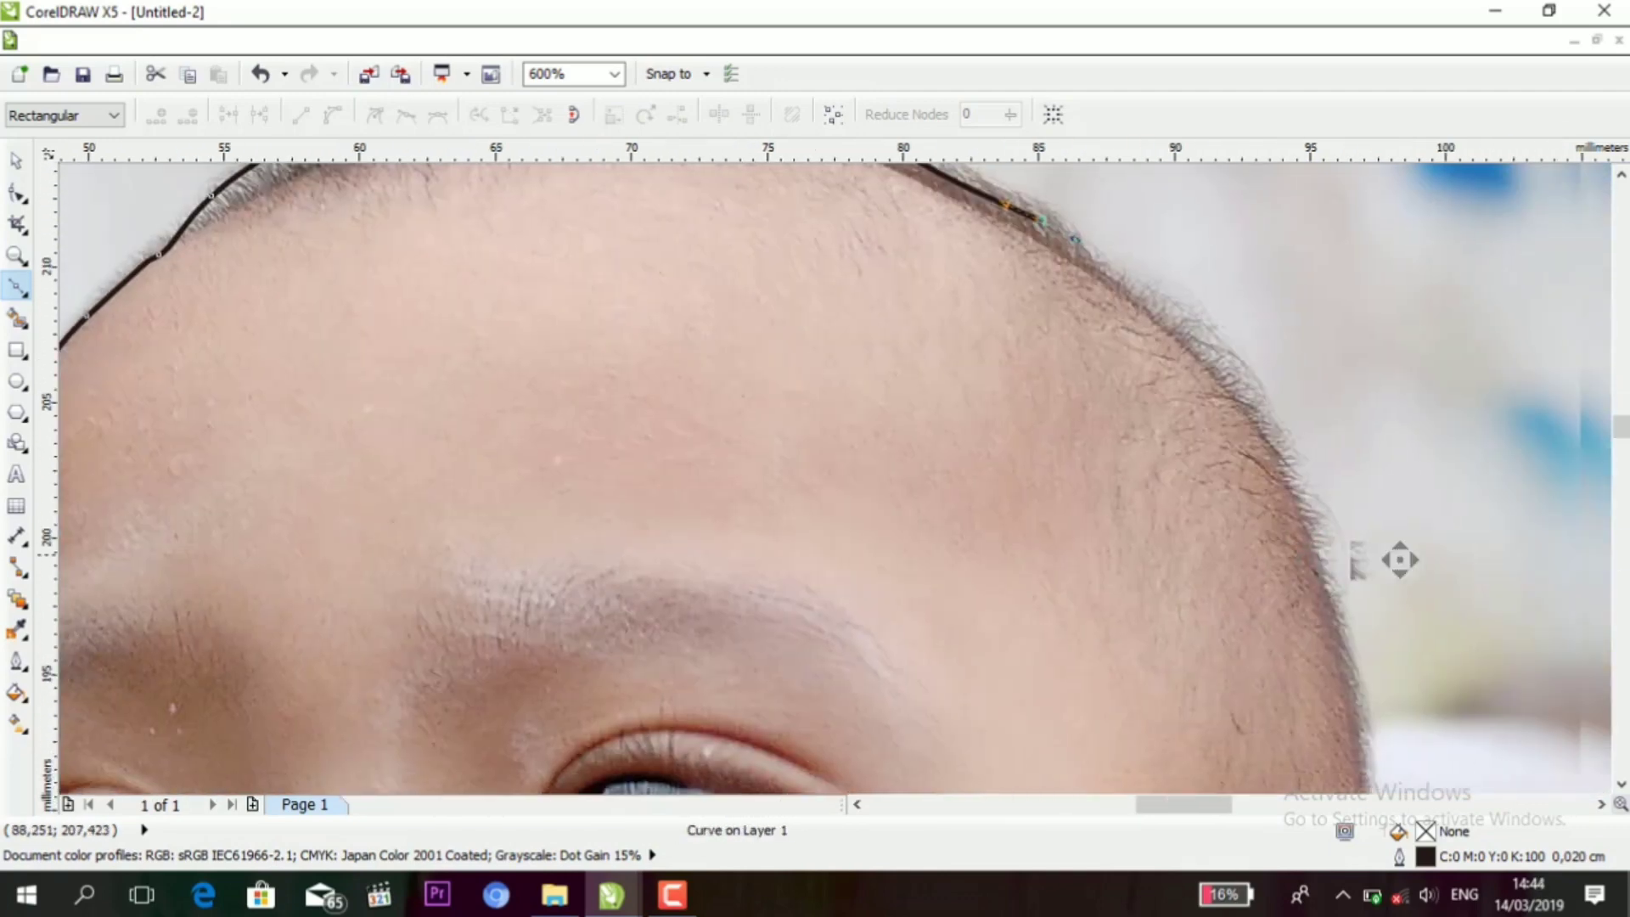
pyautogui.click(903, 265)
pyautogui.click(1009, 349)
pyautogui.click(1094, 450)
pyautogui.moveTo(1146, 609); pyautogui.dragTo(1143, 628)
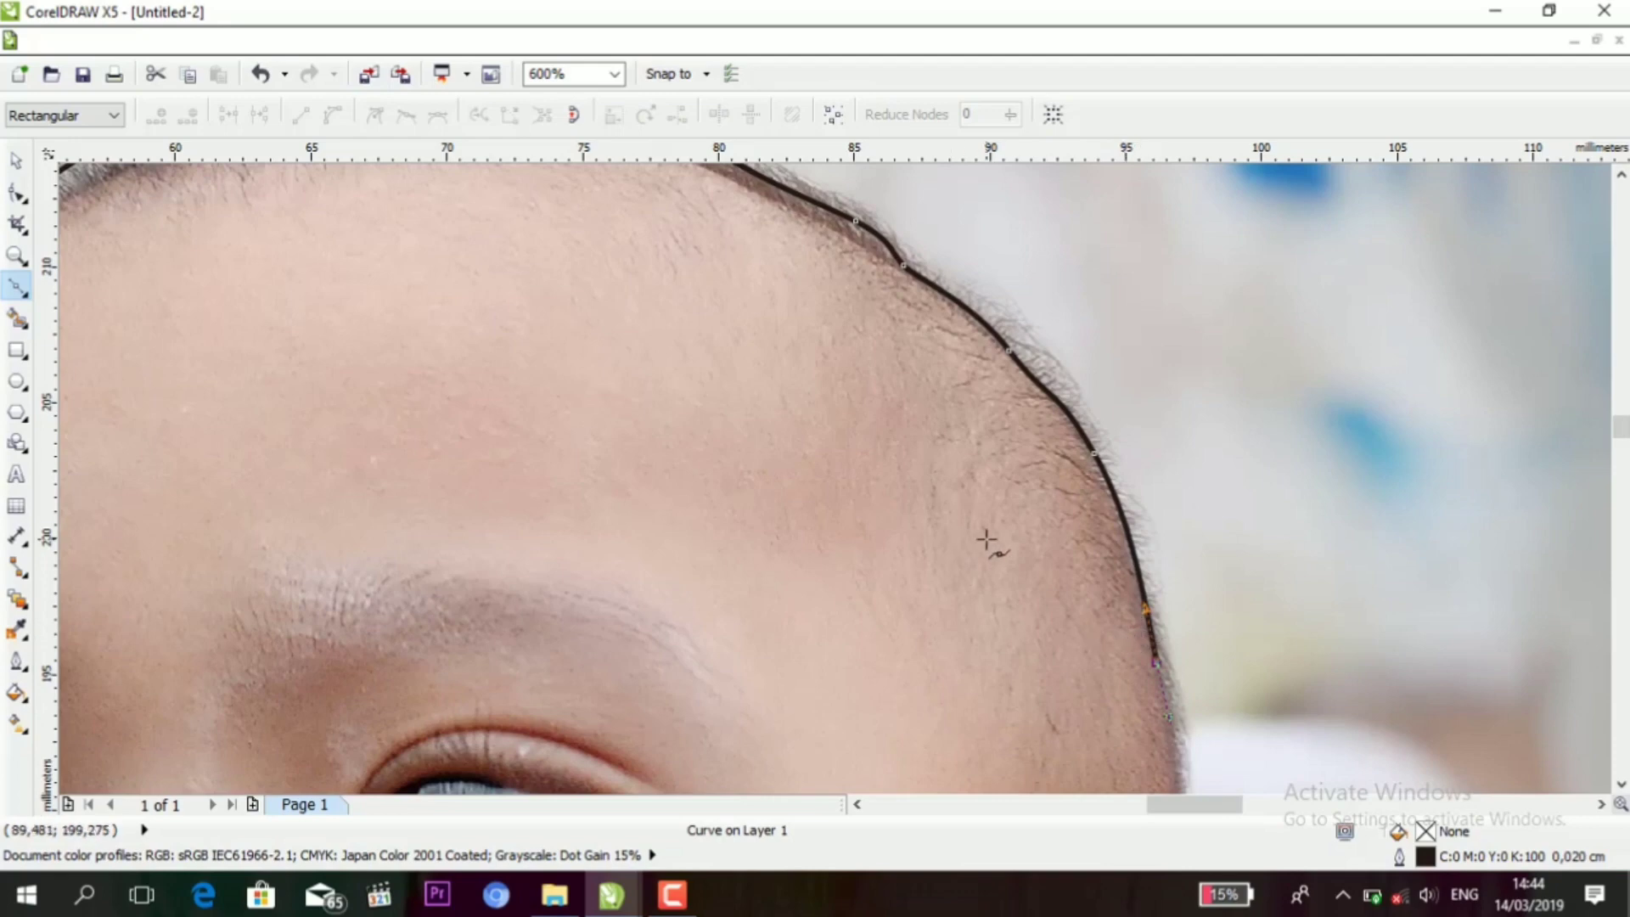
pyautogui.hotkey('ctrl', 'z')
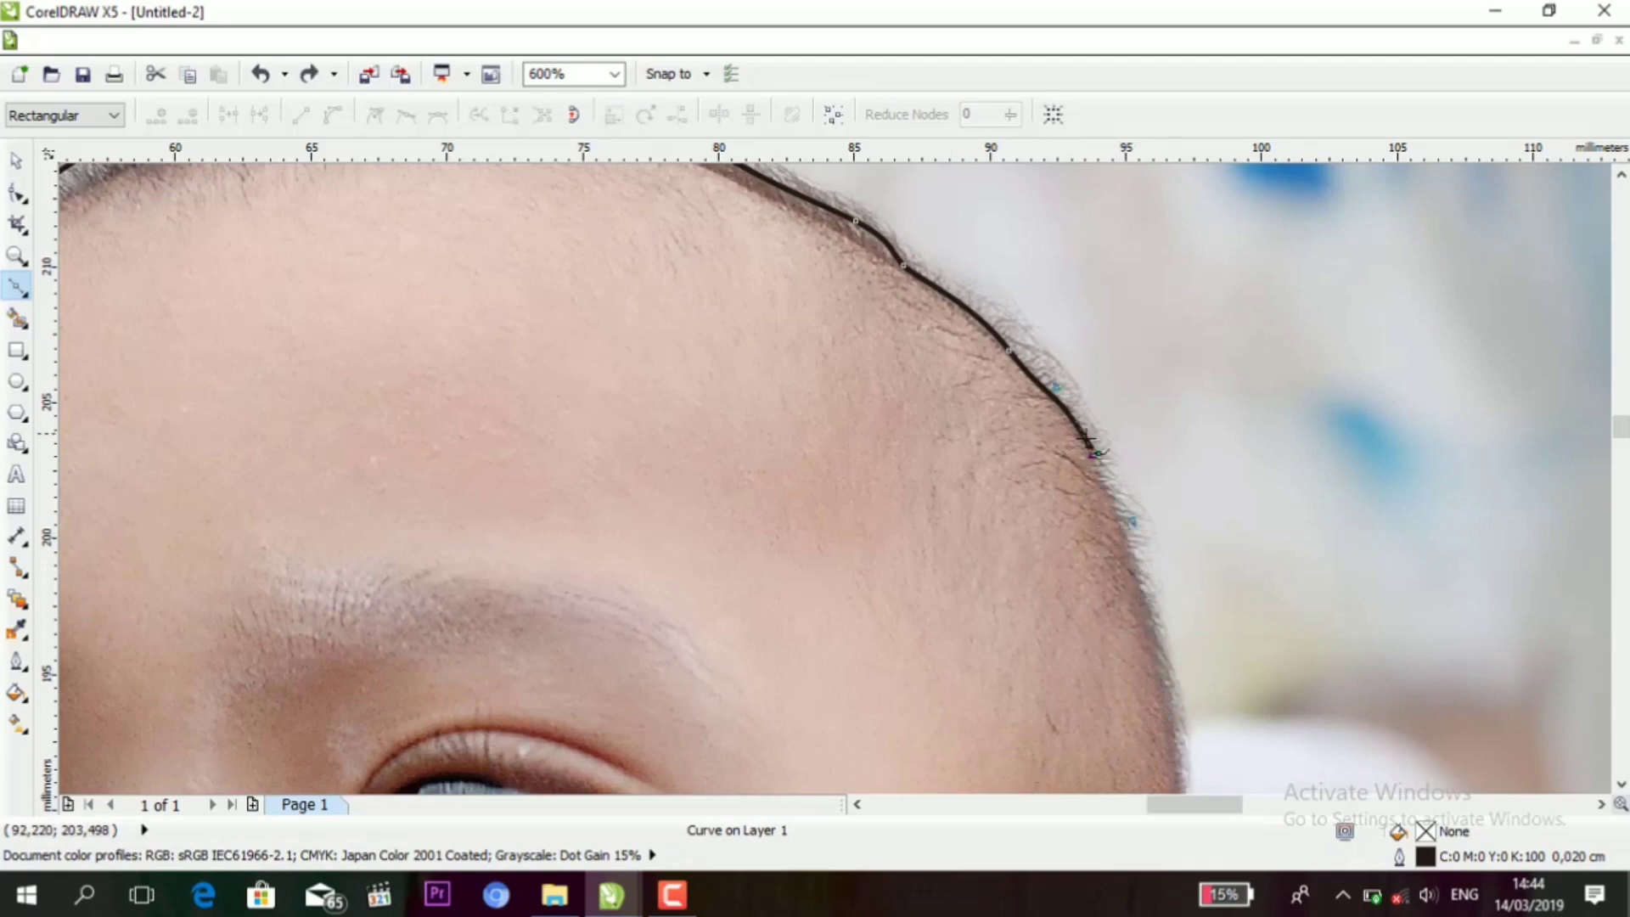
pyautogui.click(601, 473)
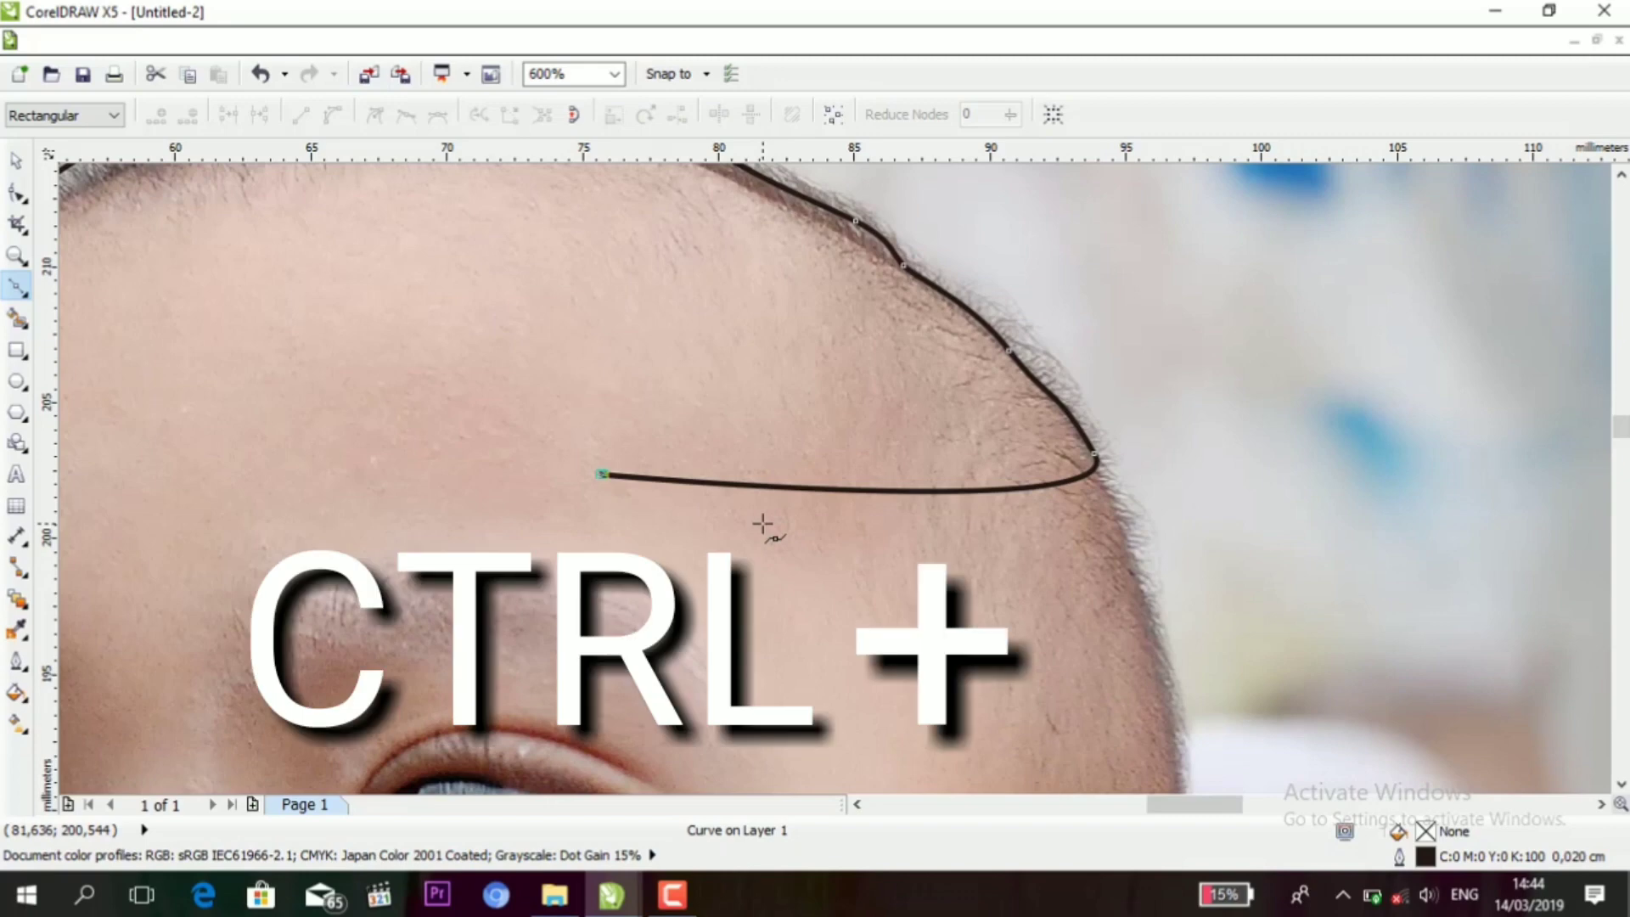
pyautogui.hotkey('ctrl', 'z')
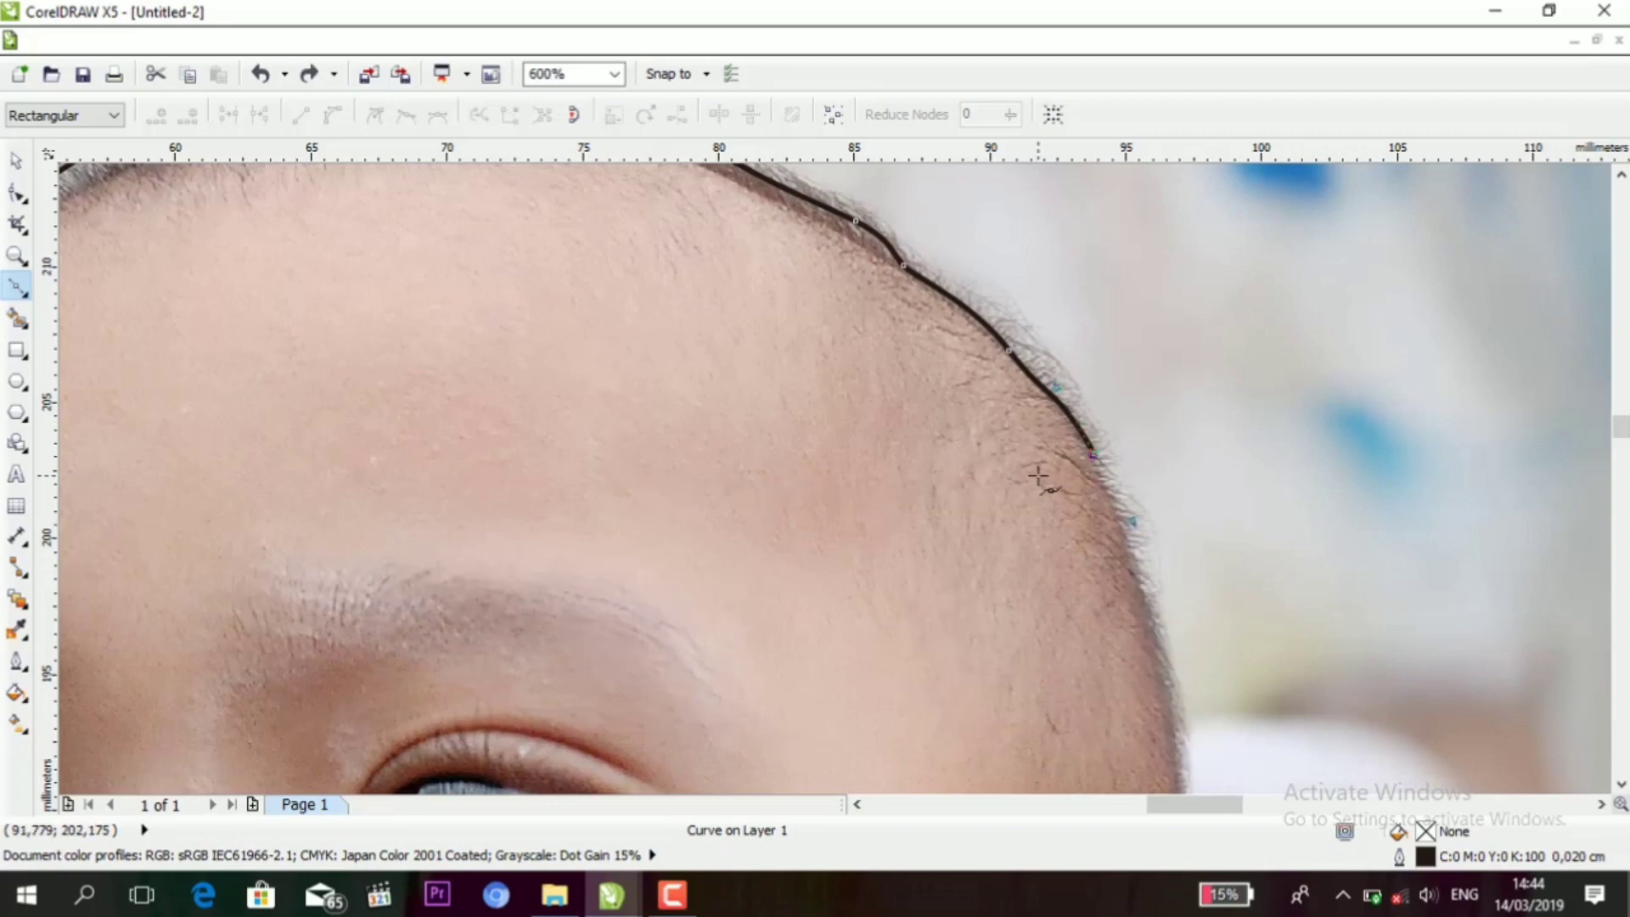
# - Continue the outline down the head, around the ear and along the far shoulder and sleeve to the photo's lower edge
pyautogui.click(1134, 593)
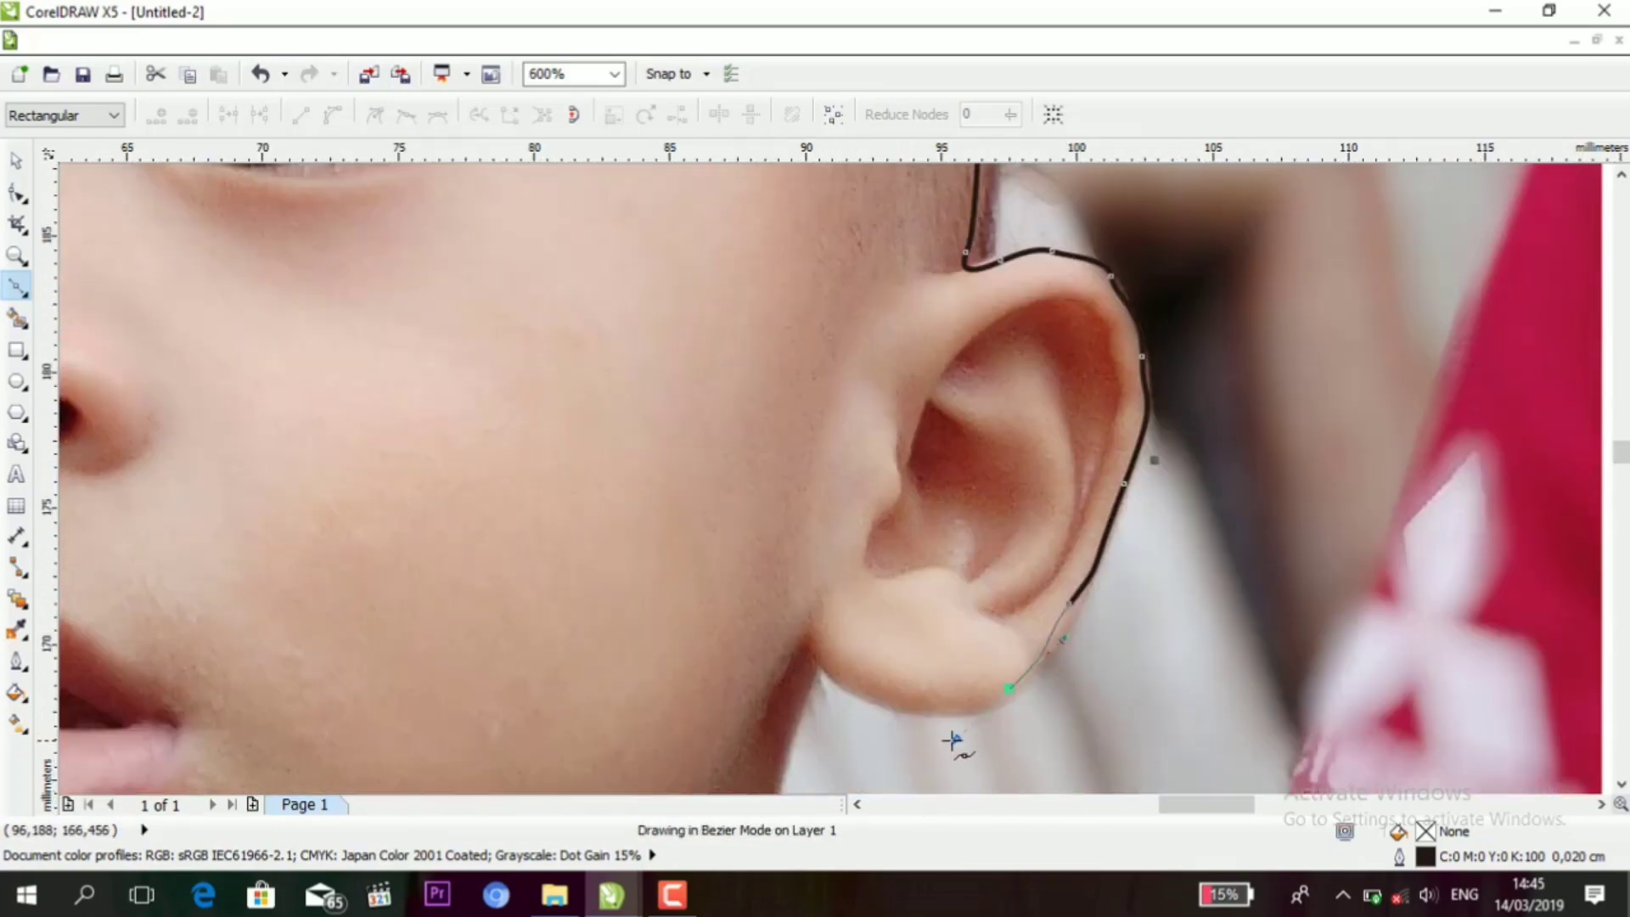
pyautogui.click(818, 637)
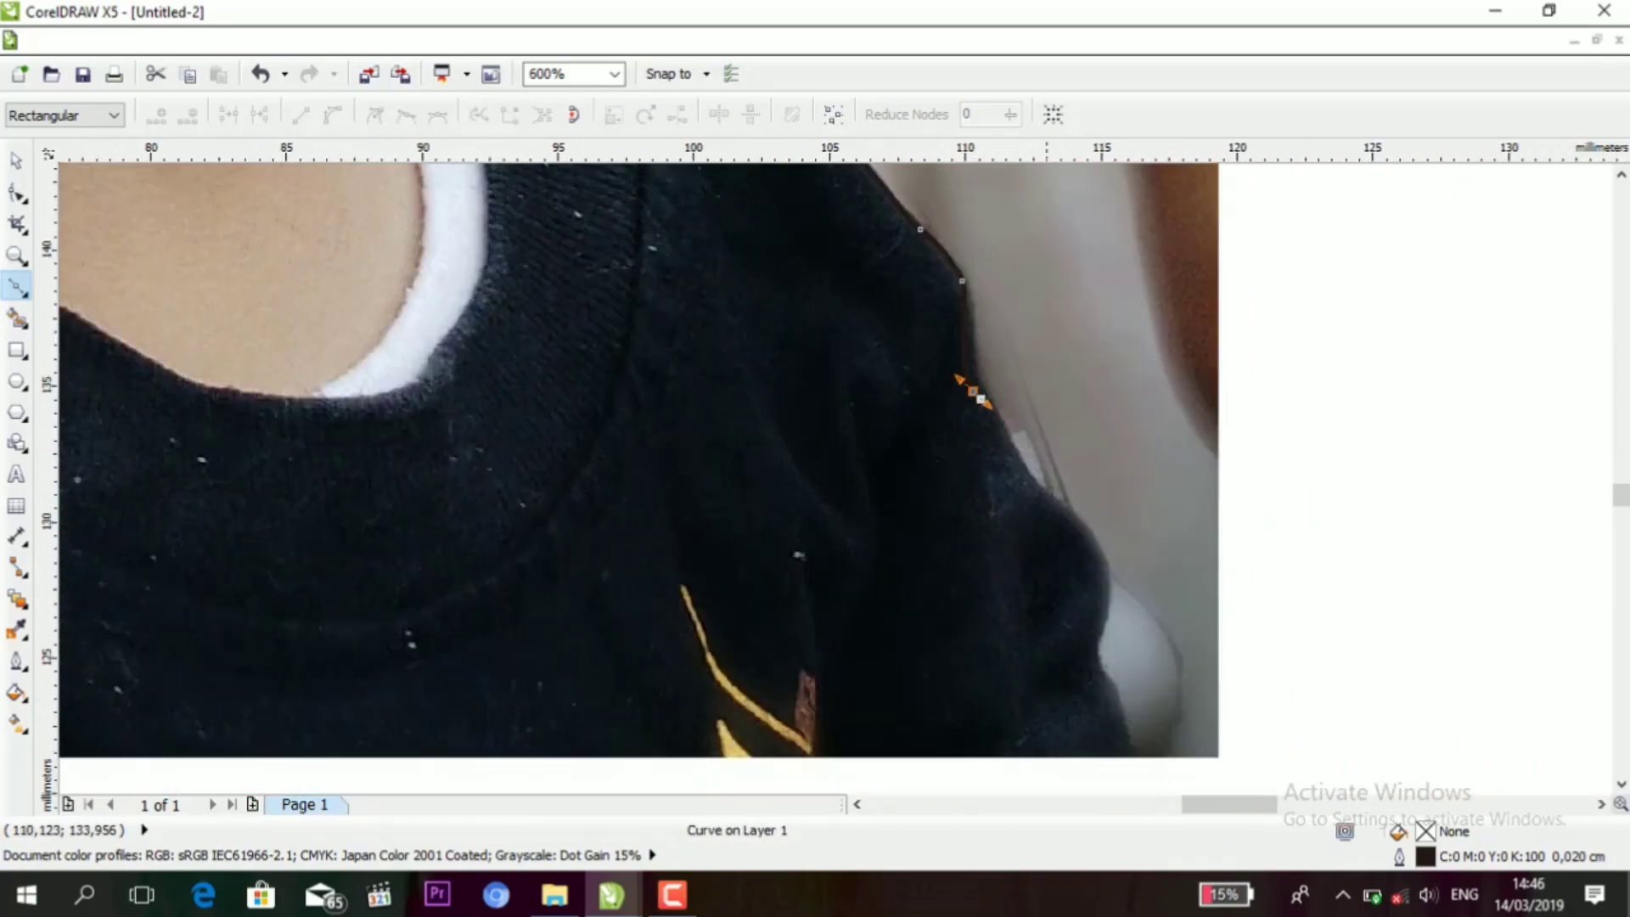
pyautogui.click(1086, 558)
pyautogui.click(1096, 627)
pyautogui.moveTo(1105, 722); pyautogui.dragTo(1127, 754)
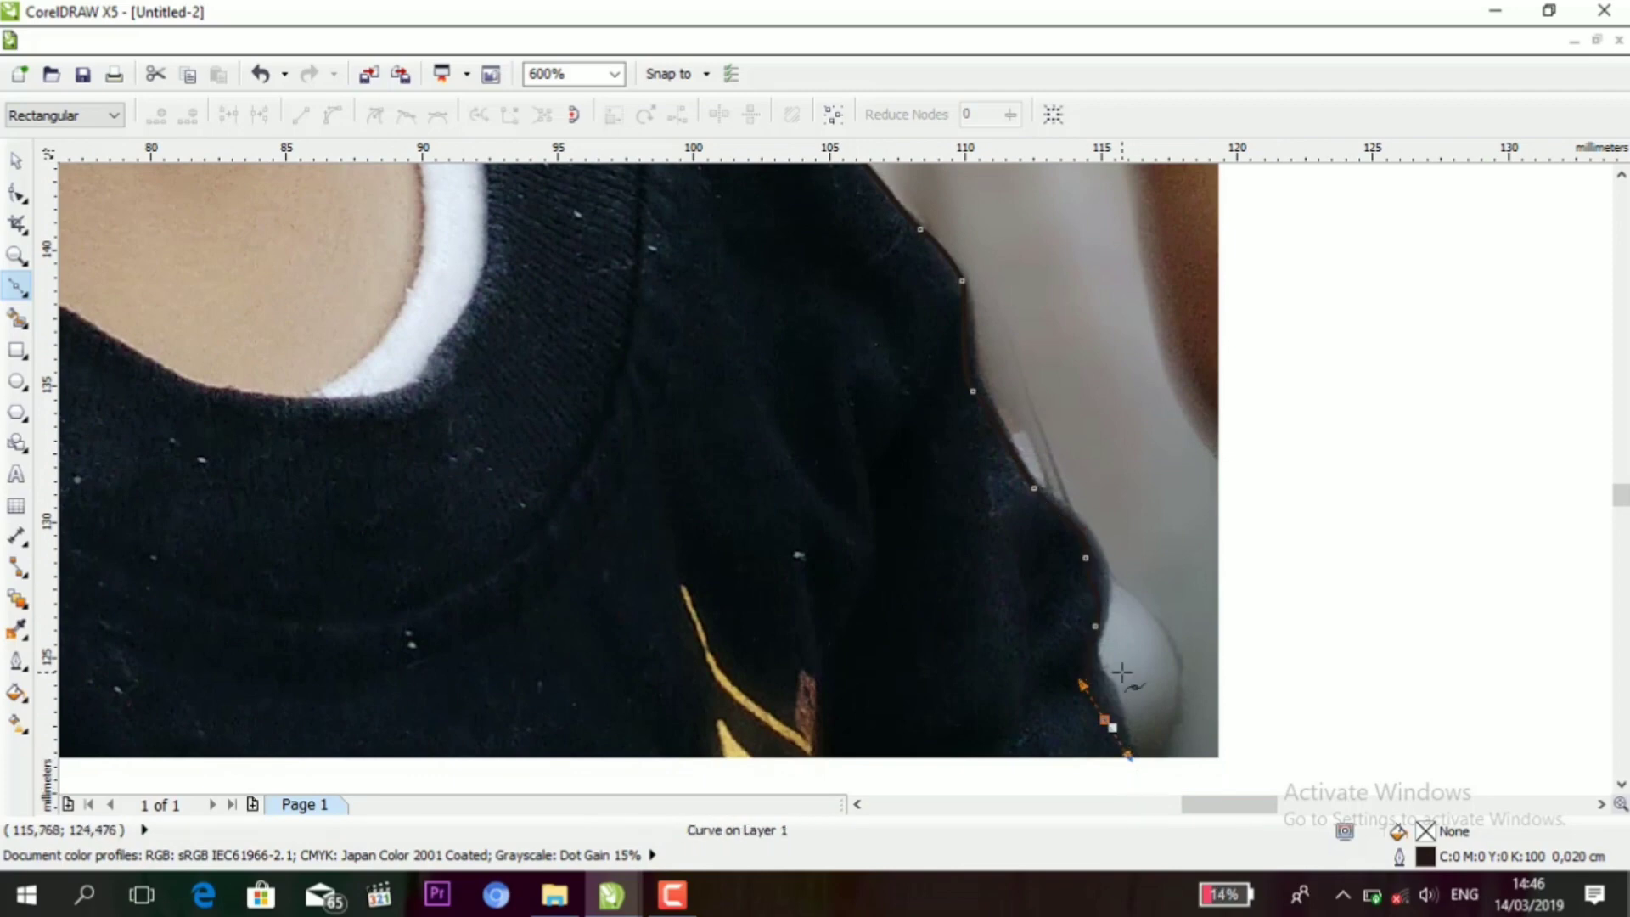
# - Run the outline beneath the photo with straight segments and around the sleeve-side lower corner, outside the photo
pyautogui.scroll(-2, 1122, 674)
pyautogui.click(1123, 770)
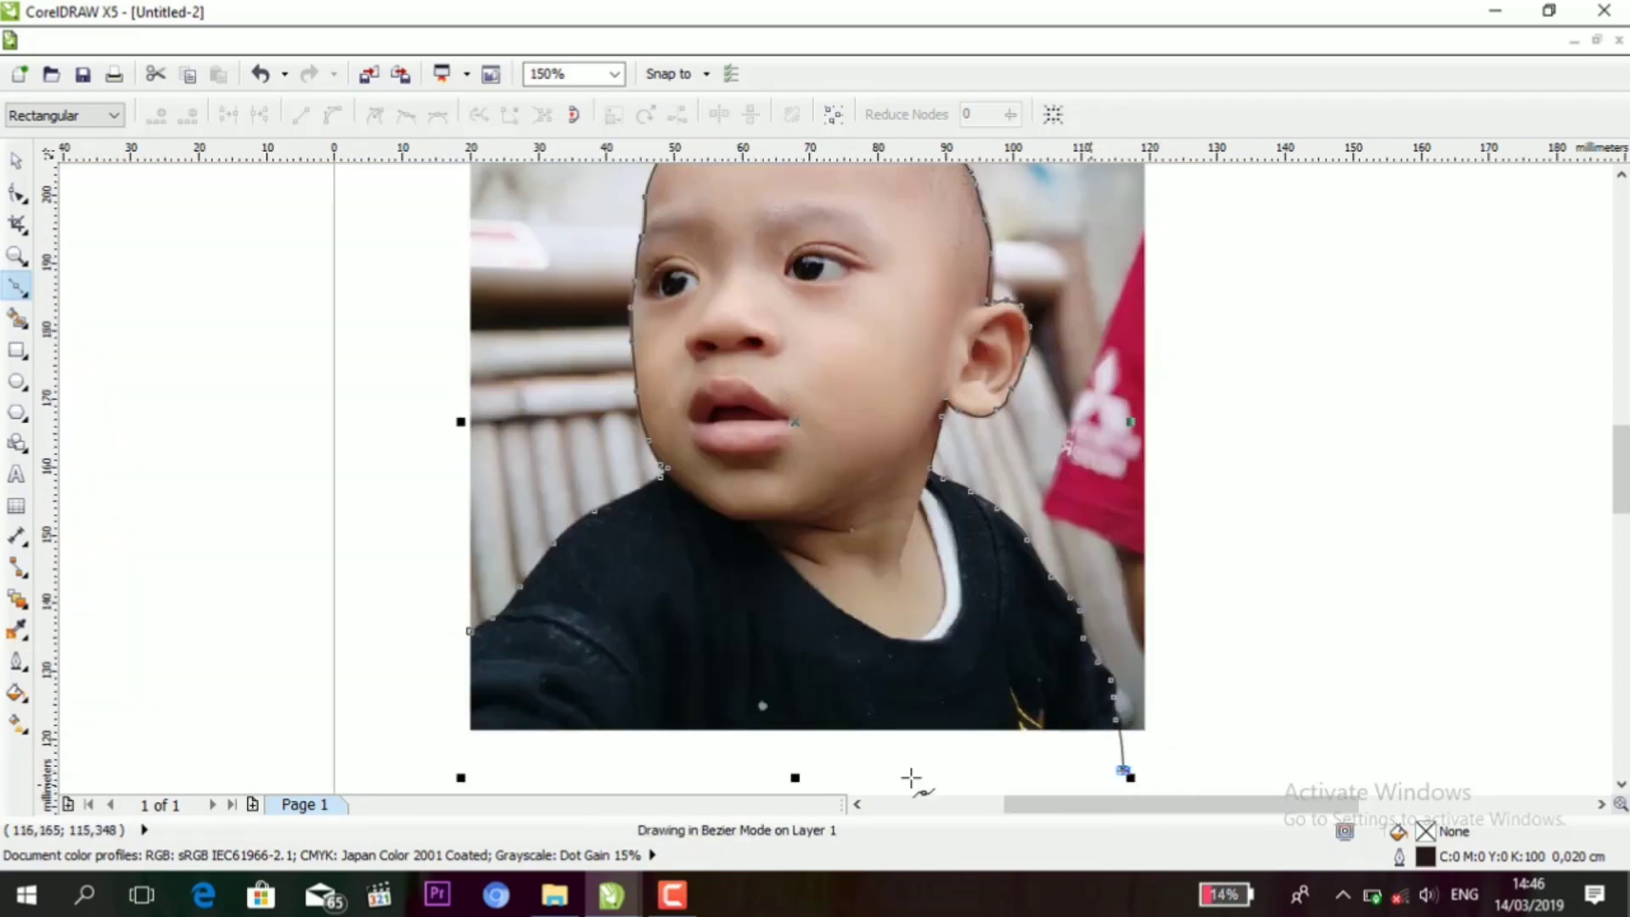
pyautogui.click(511, 768)
pyautogui.click(382, 737)
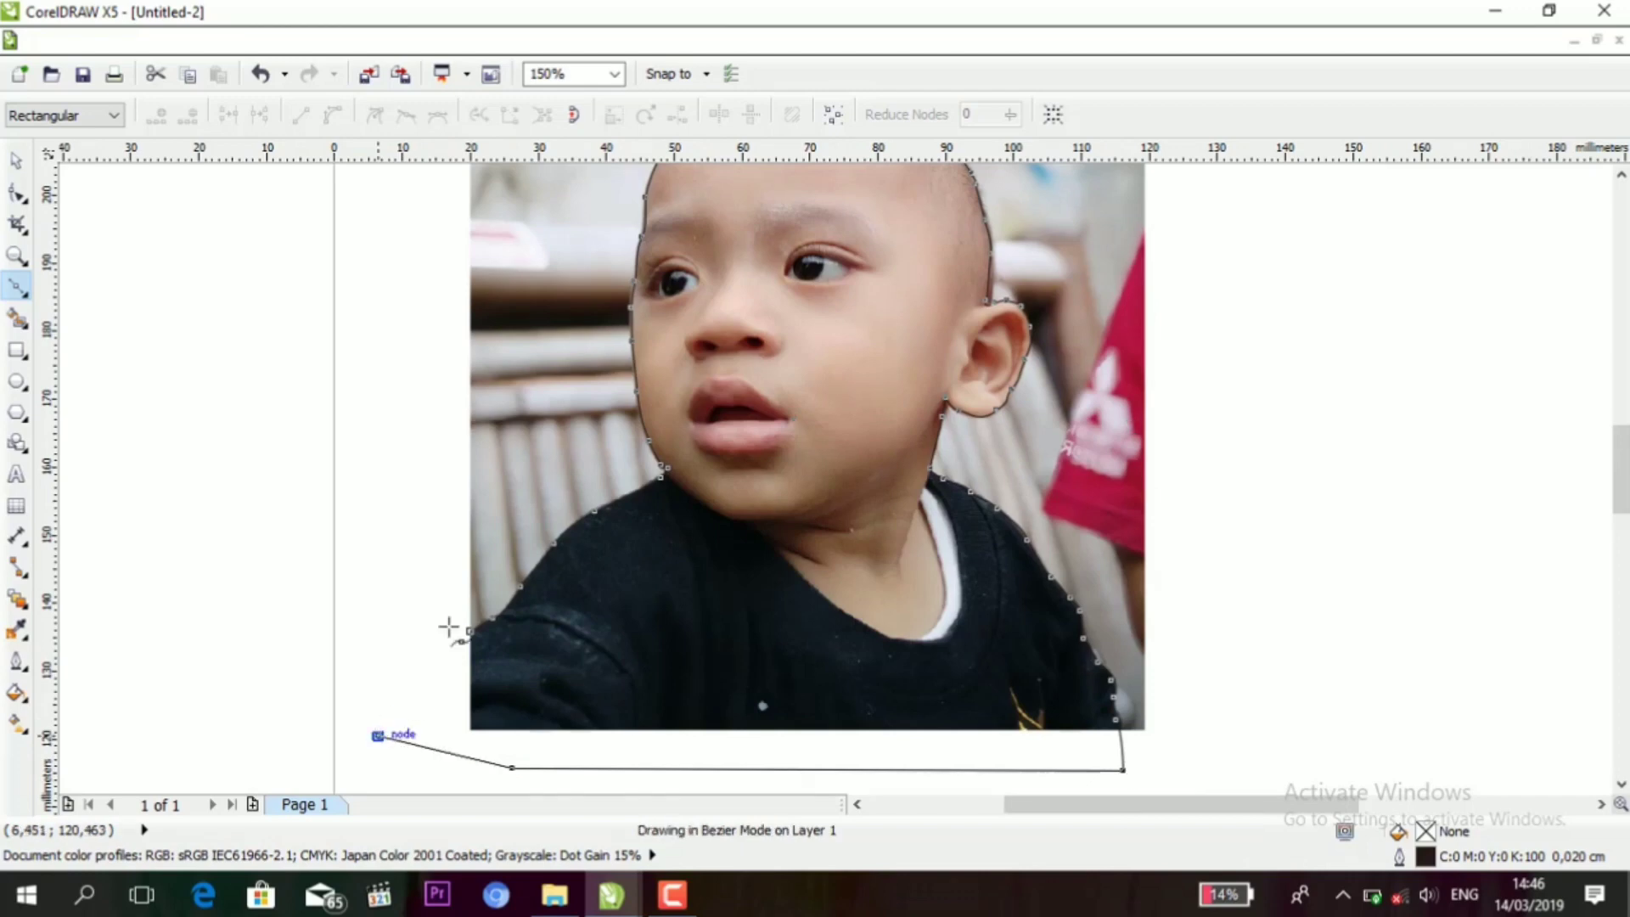
pyautogui.click(430, 611)
# - Close the outline at its starting node where the sleeve meets the photo's edge
pyautogui.scroll(3, 441, 620)
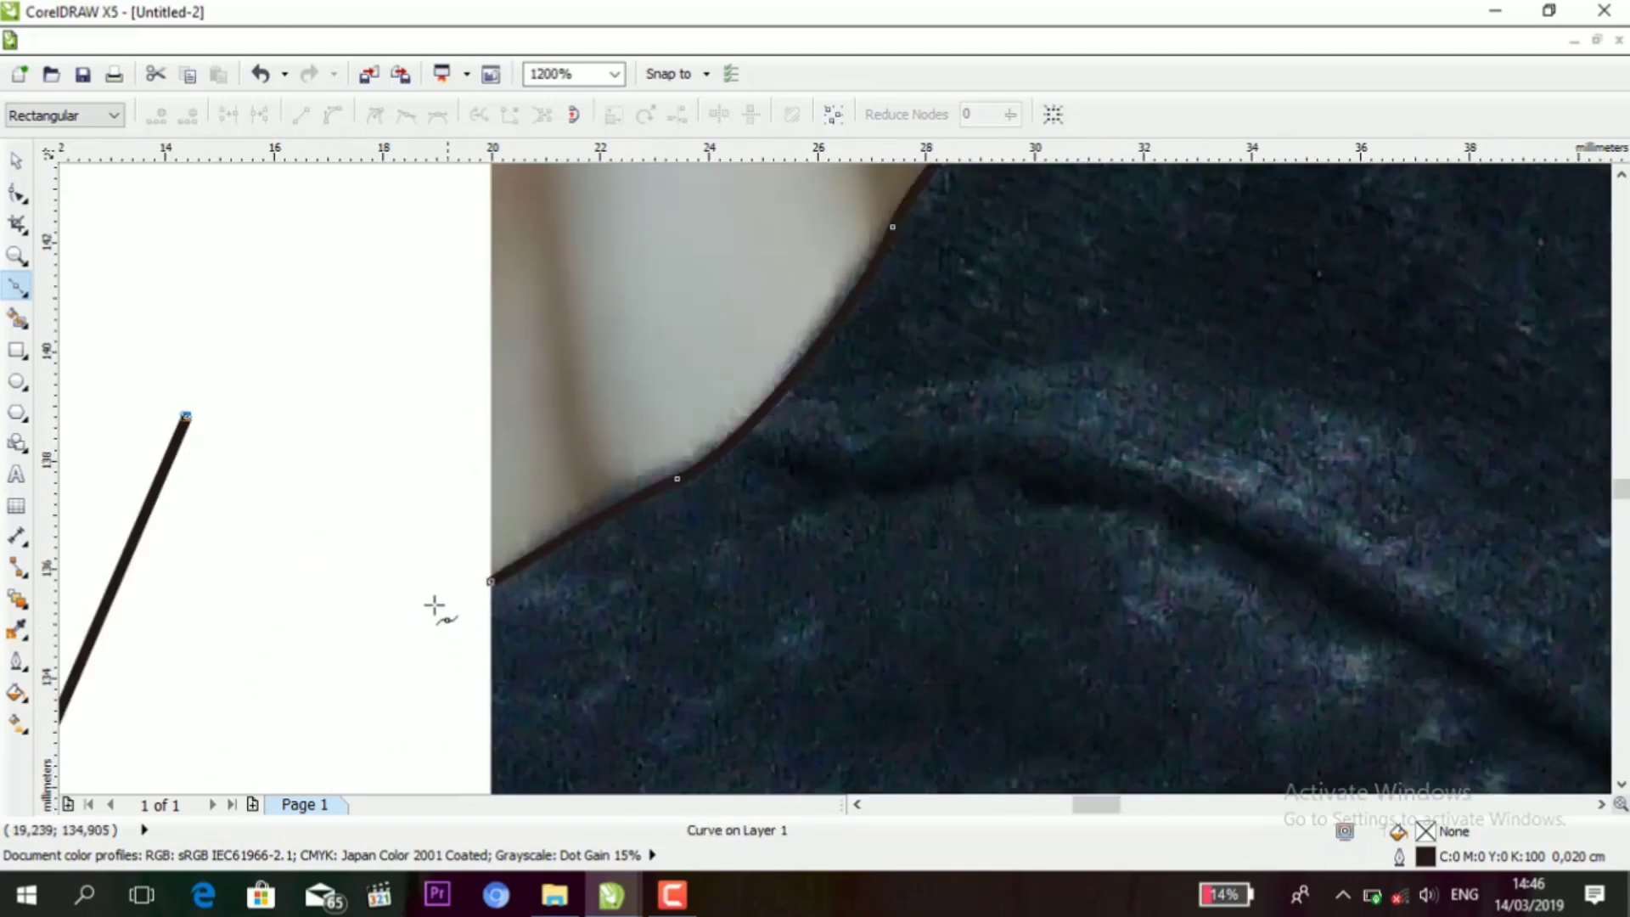
pyautogui.click(349, 583)
pyautogui.scroll(2, 471, 552)
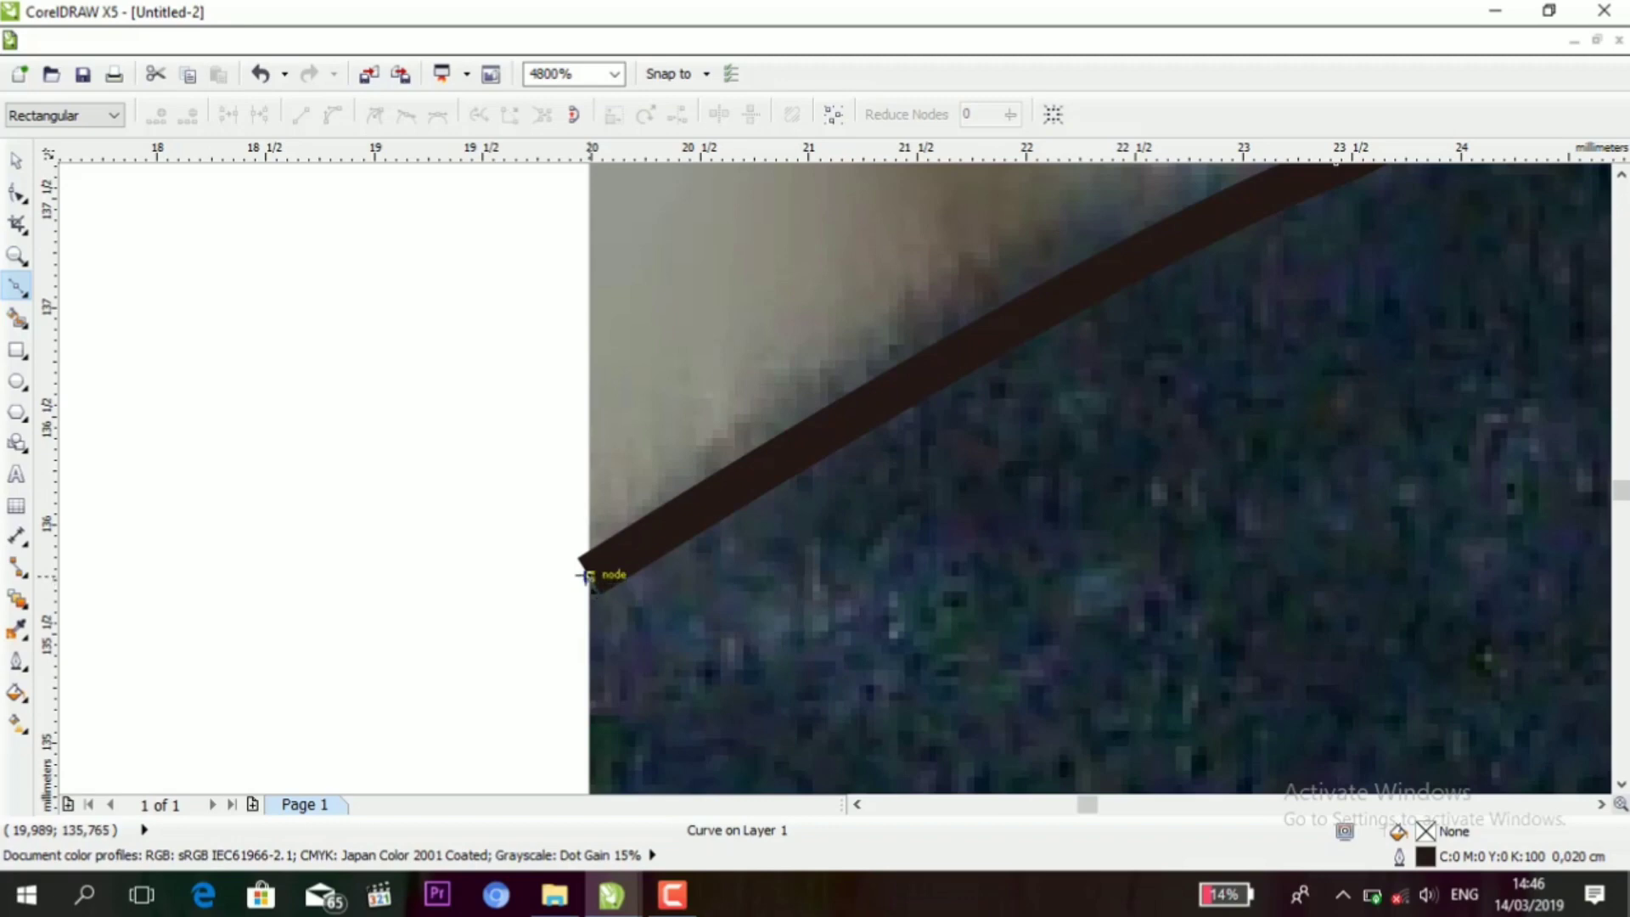
pyautogui.scroll(-10, 586, 577)
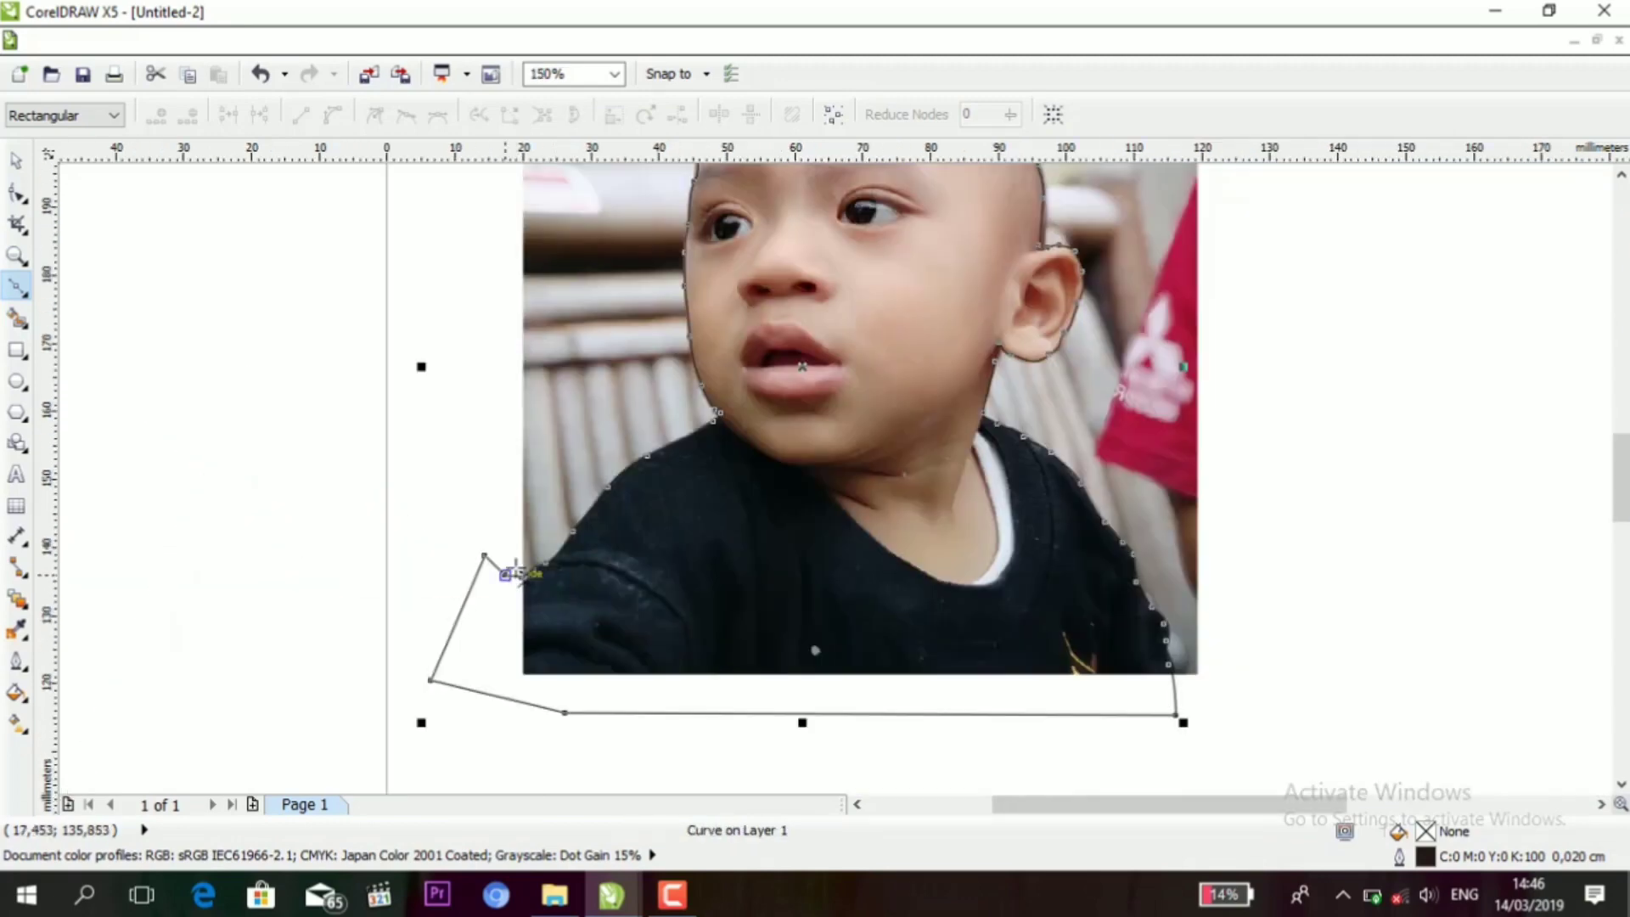
pyautogui.scroll(6, 527, 564)
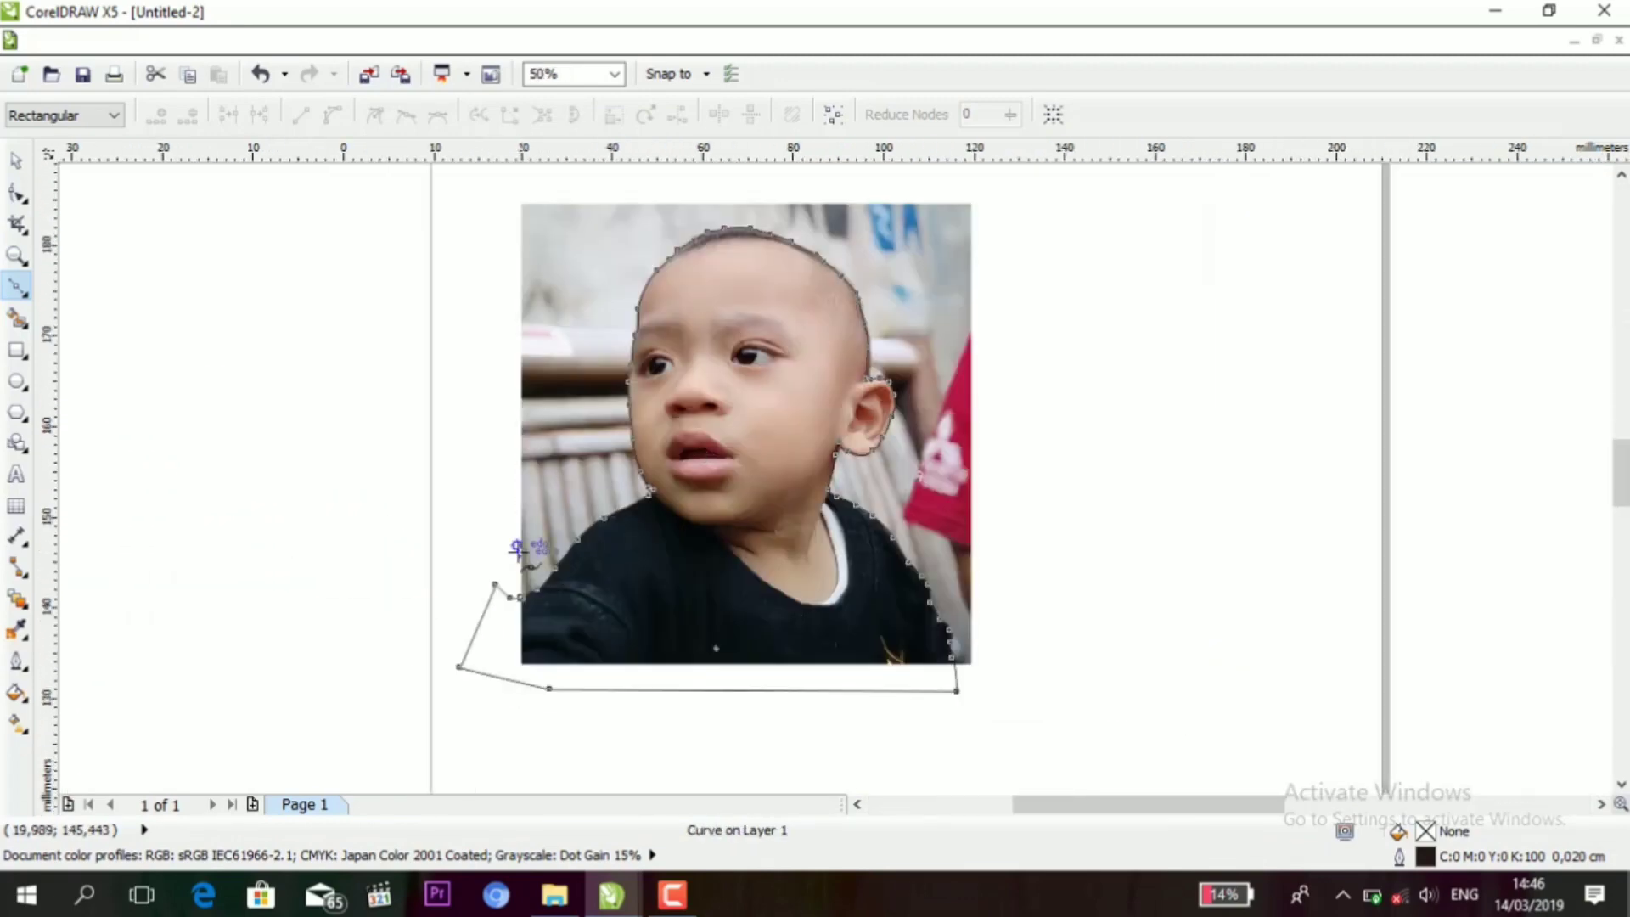
pyautogui.scroll(-1, 540, 534)
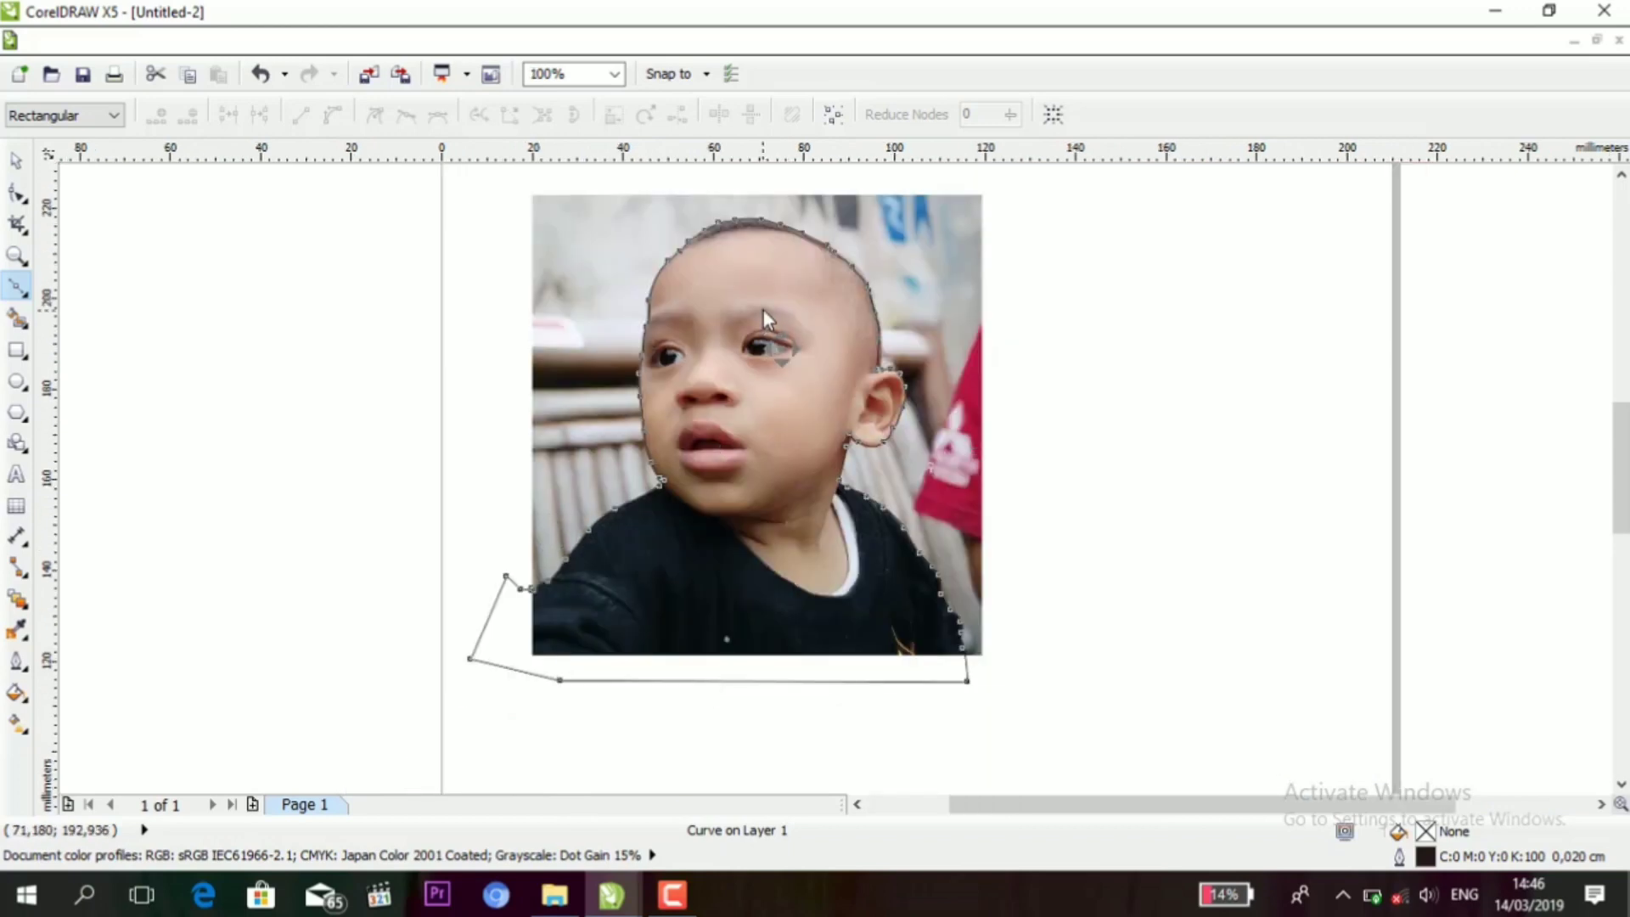
pyautogui.scroll(1, 764, 282)
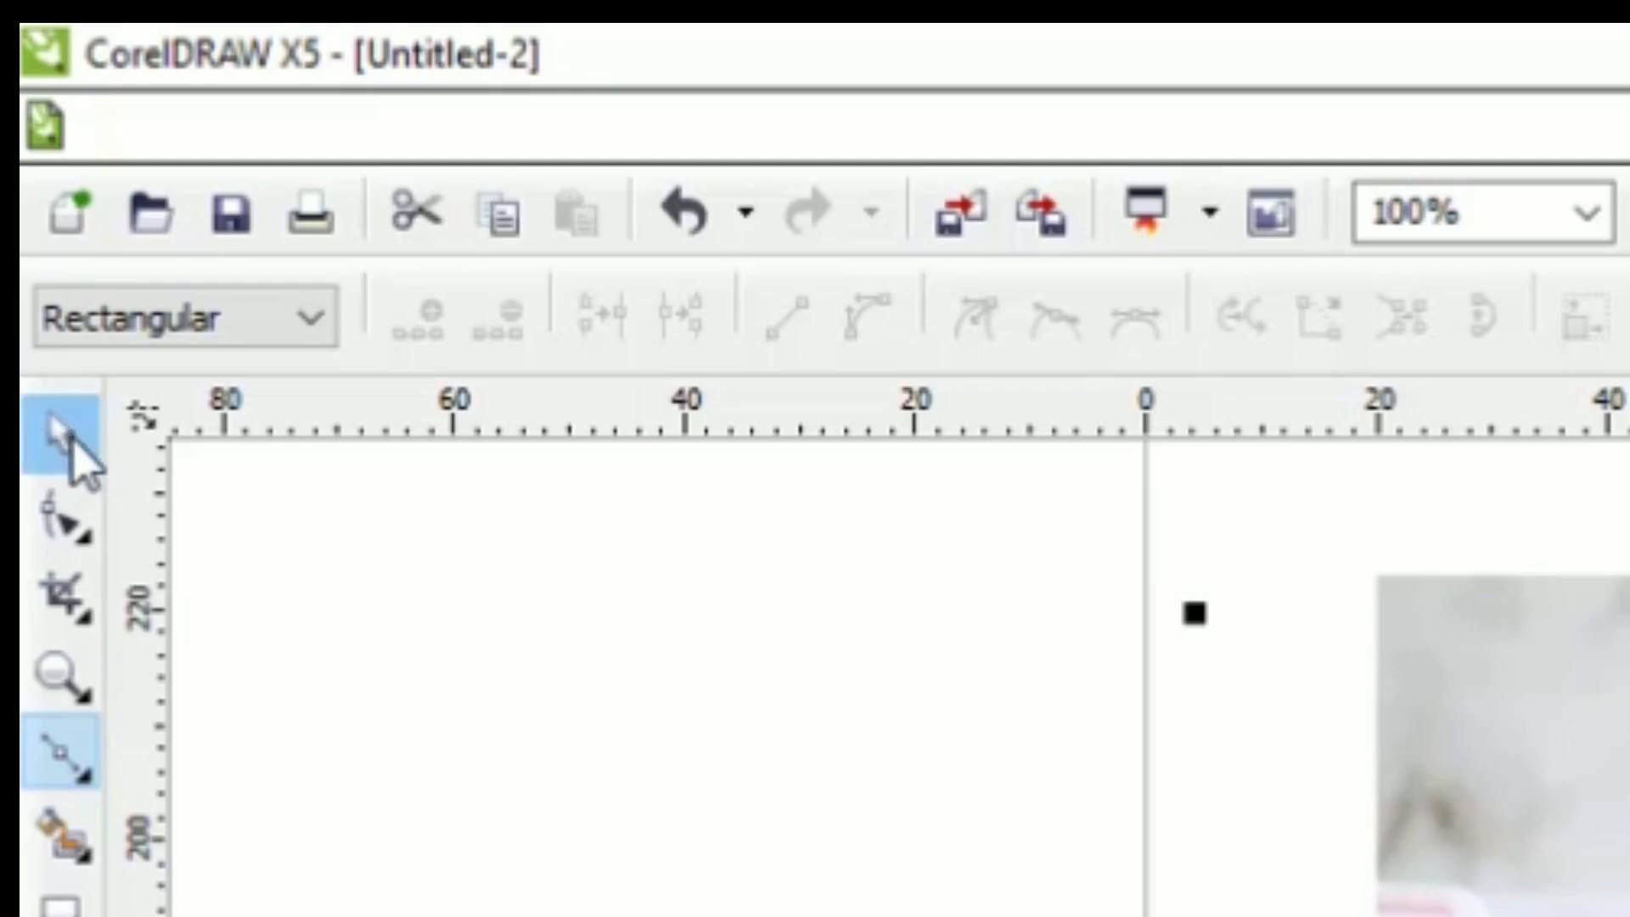
# - Select the photo together with the closed outline and intersect them to create a cutout of the child
pyautogui.click(61, 435)
pyautogui.click(311, 379)
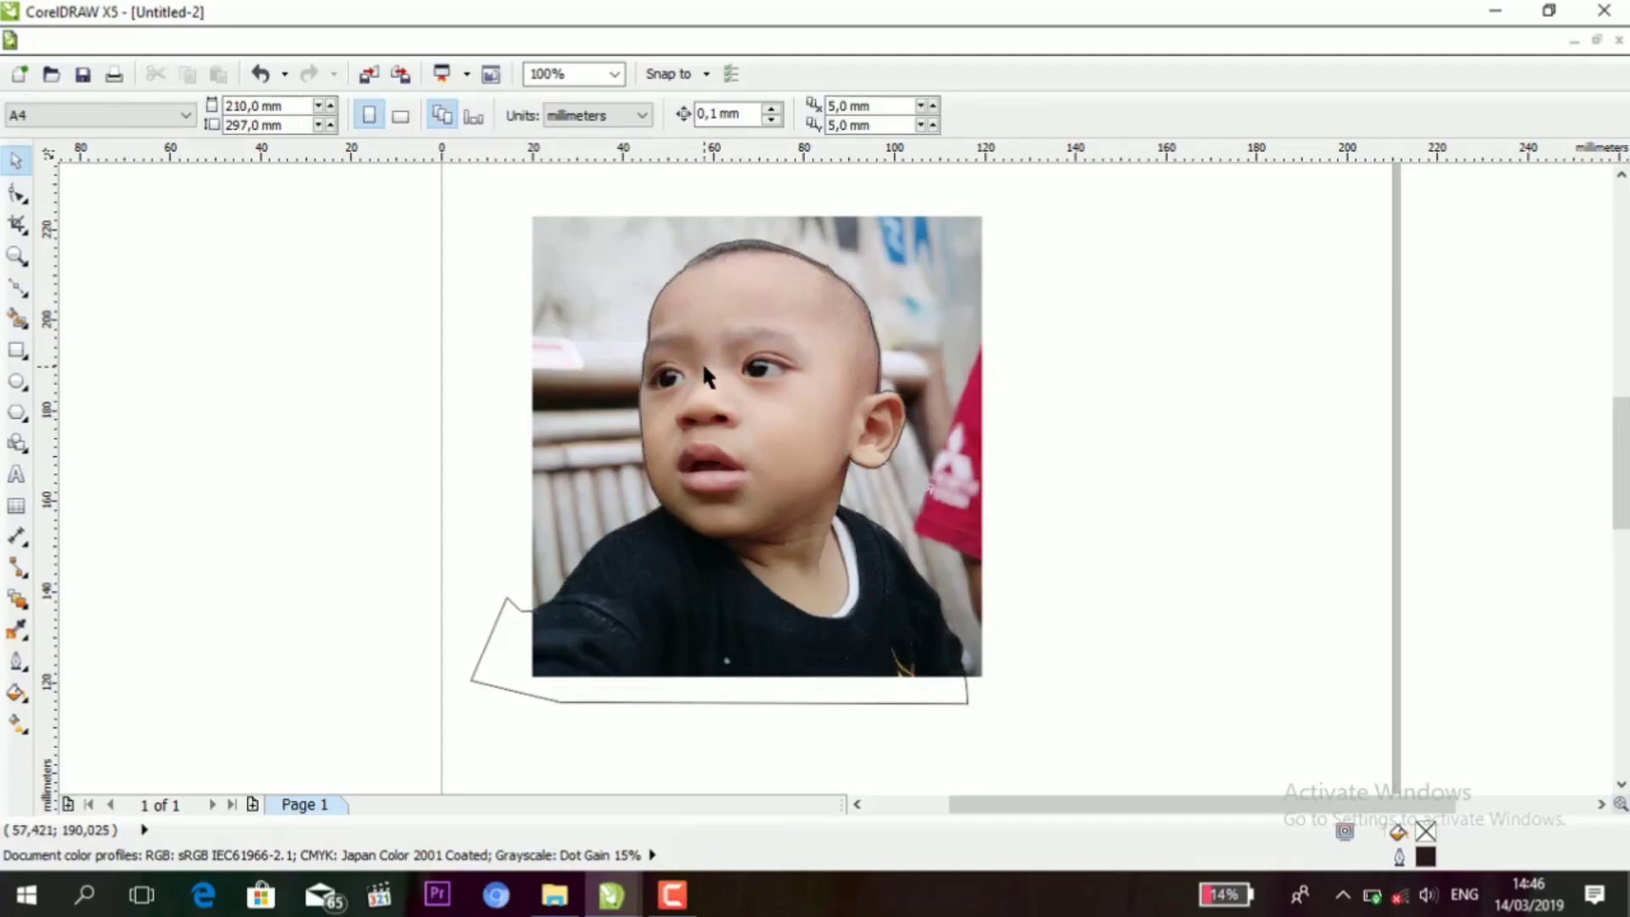
pyautogui.click(737, 401)
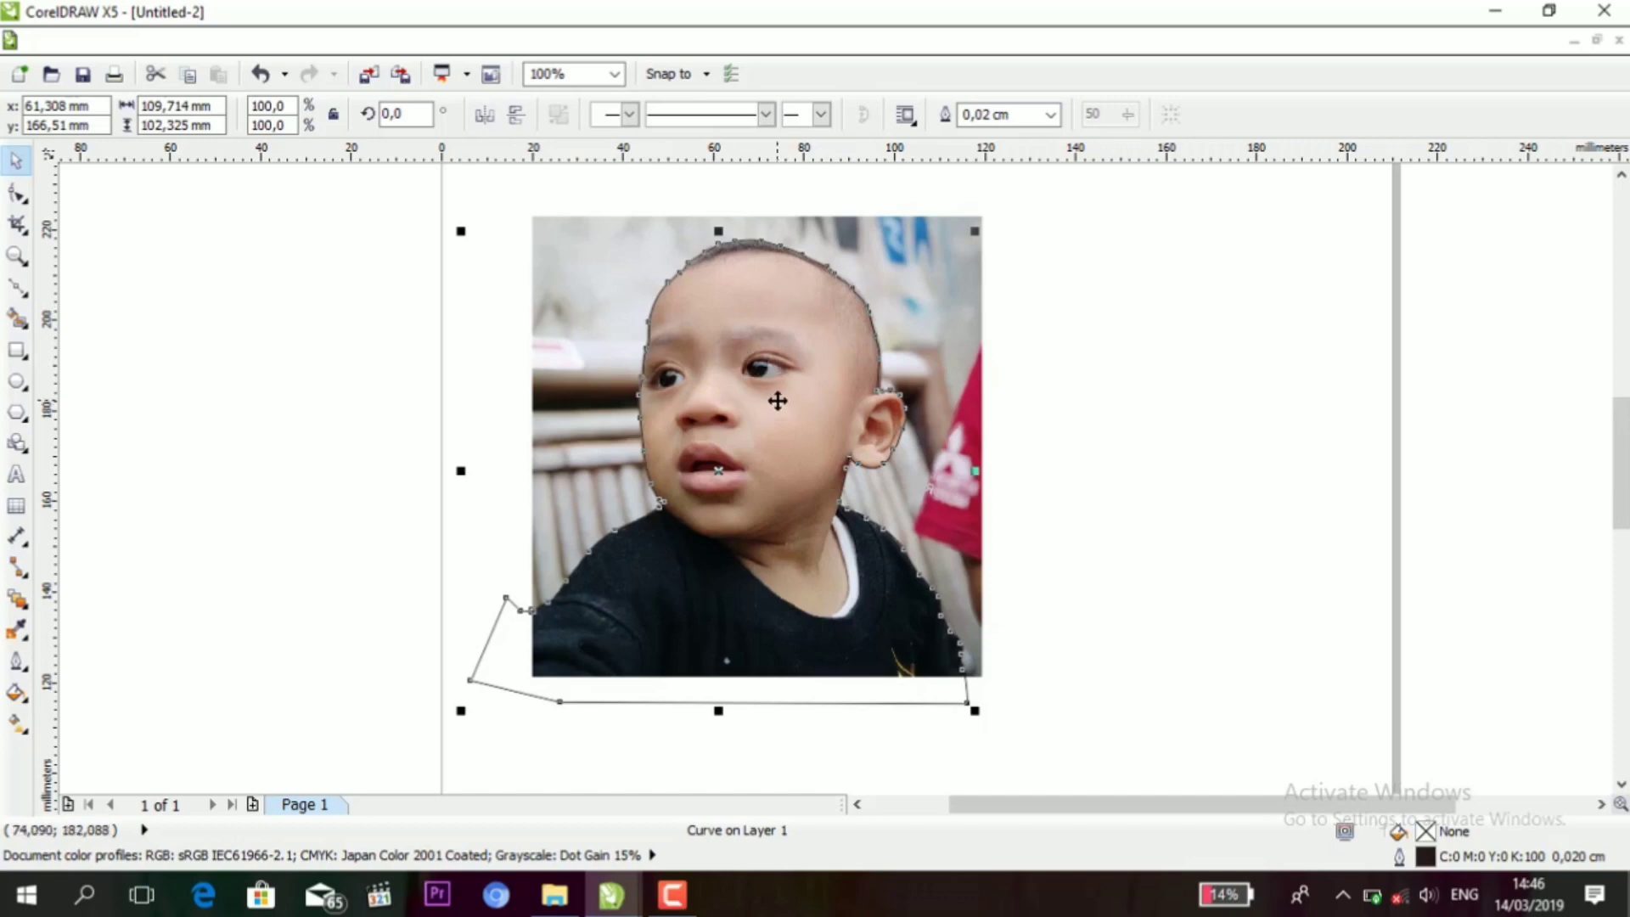
pyautogui.scroll(-1, 728, 462)
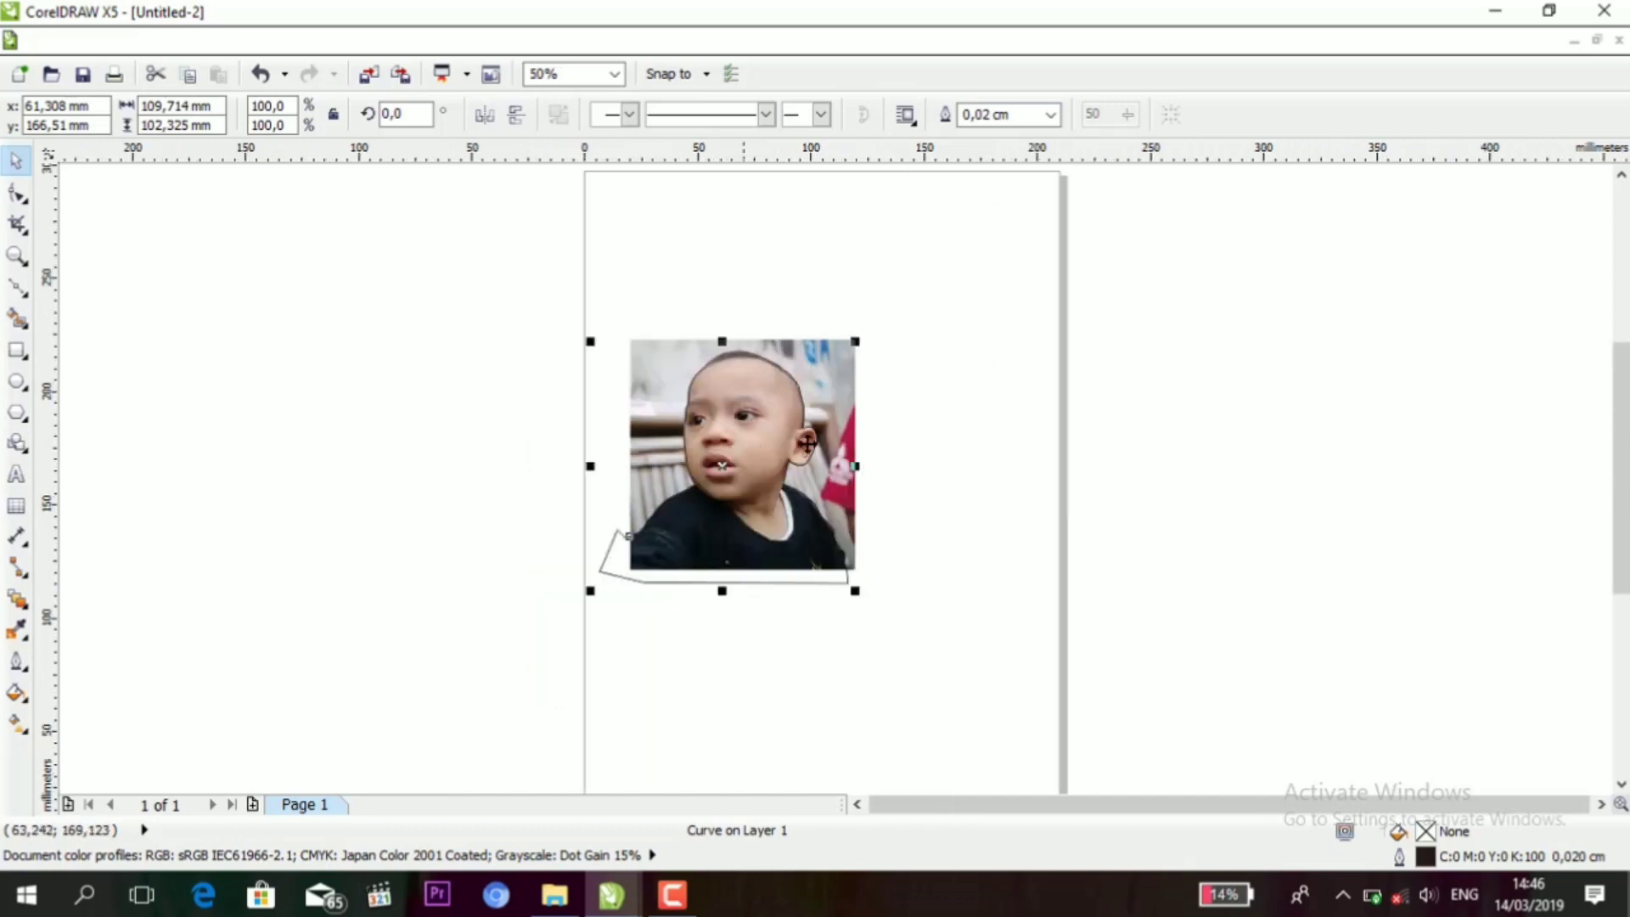
pyautogui.click(1095, 378)
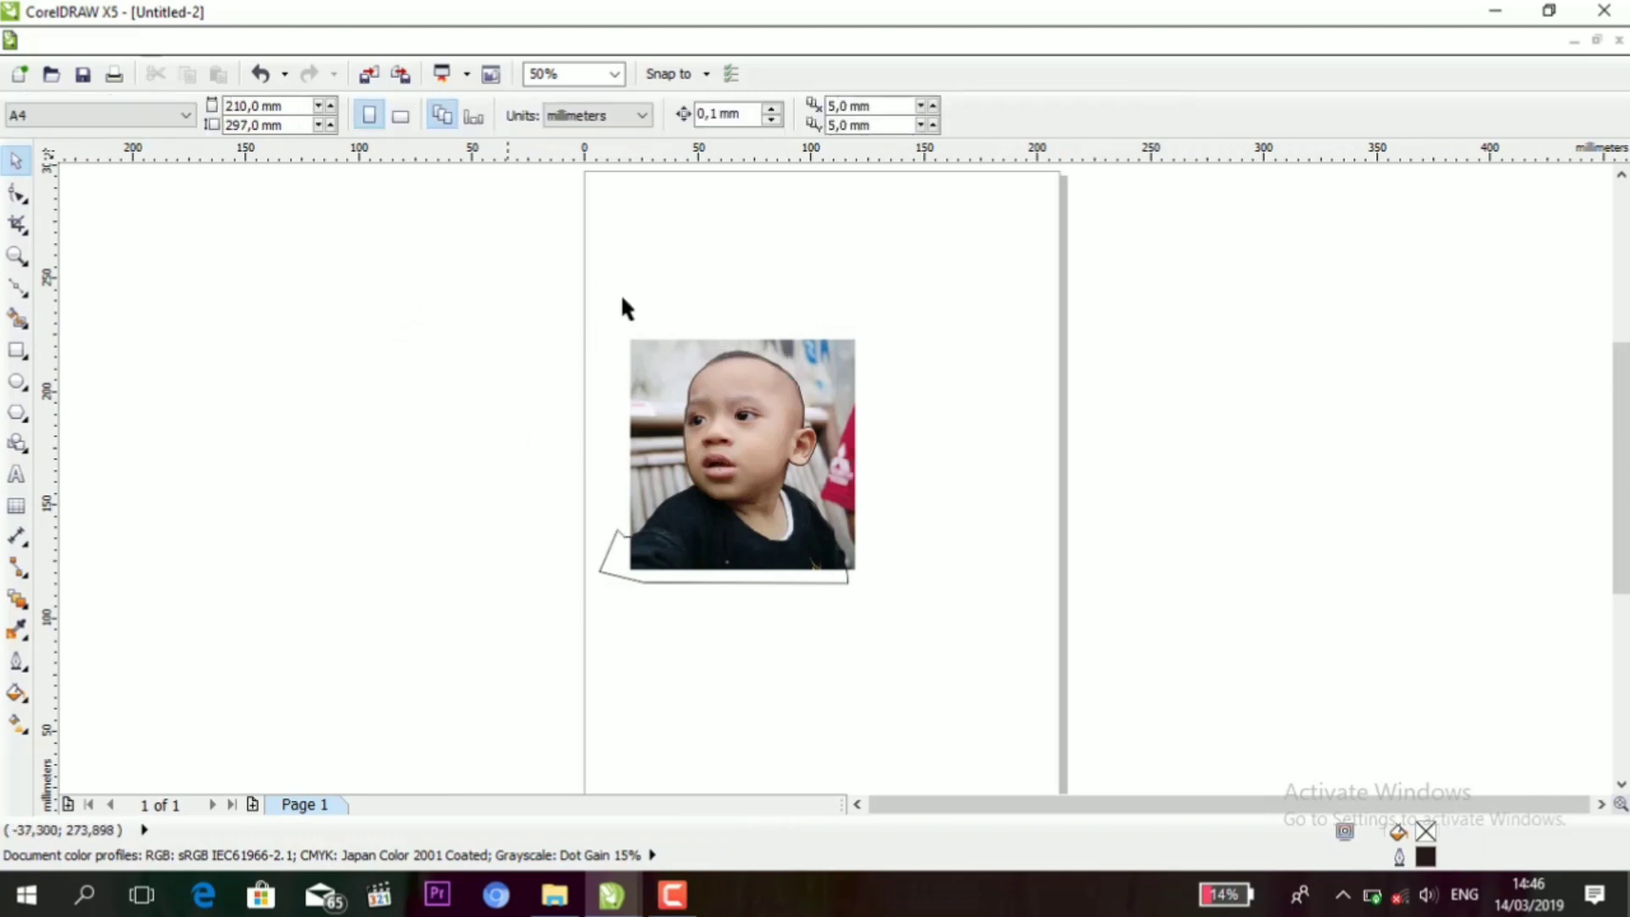
pyautogui.moveTo(501, 224); pyautogui.dragTo(1087, 730)
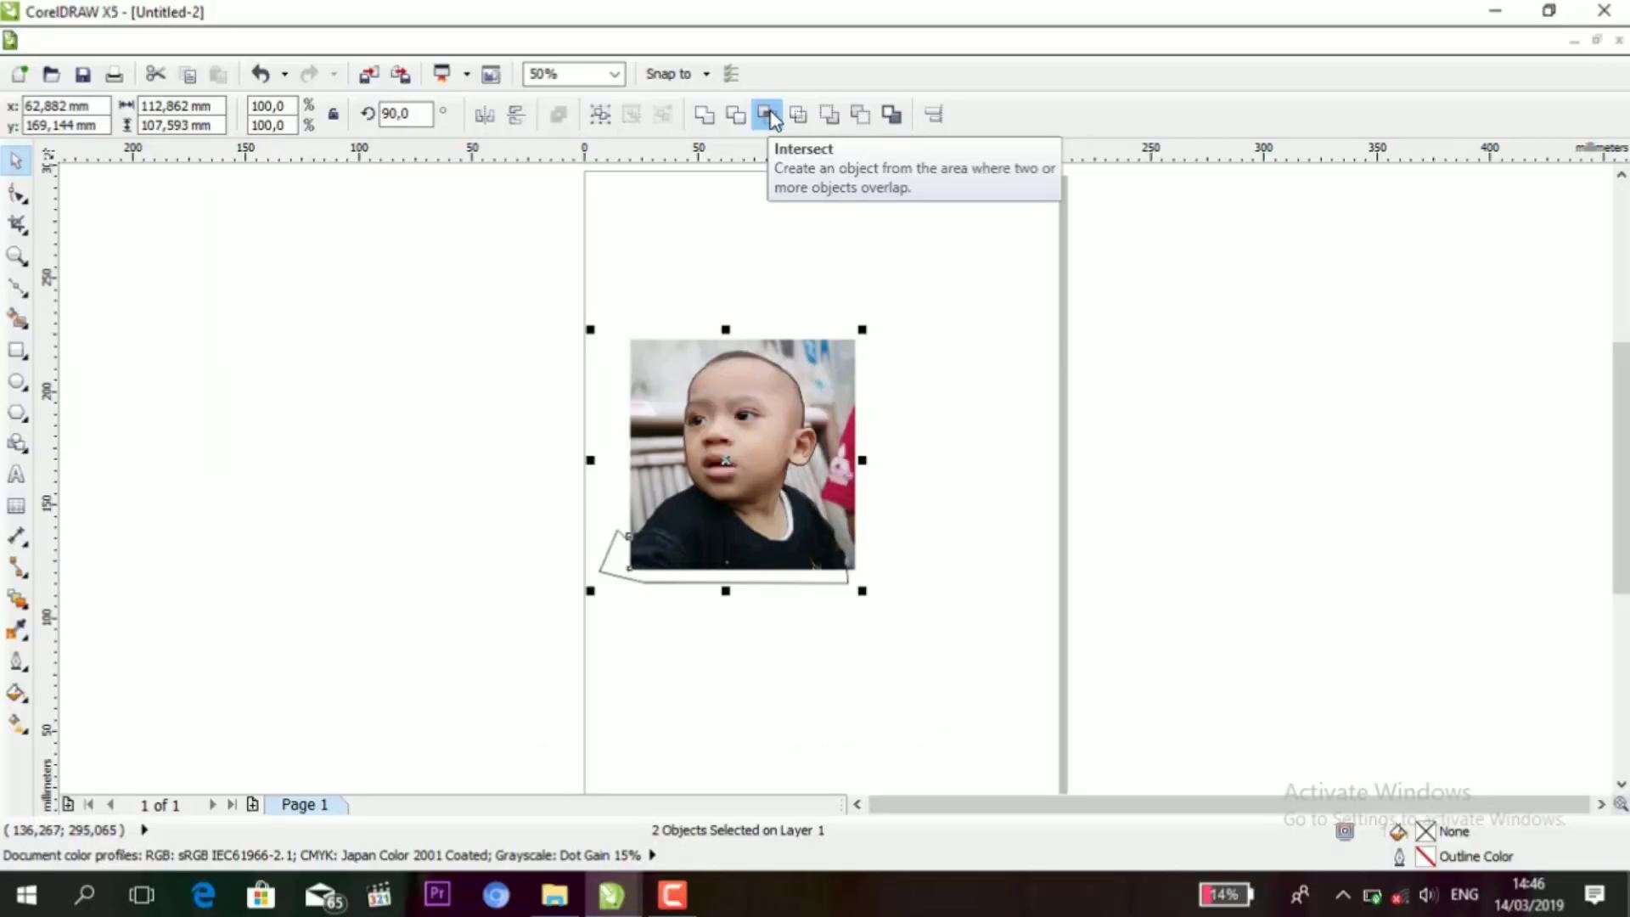
pyautogui.click(768, 115)
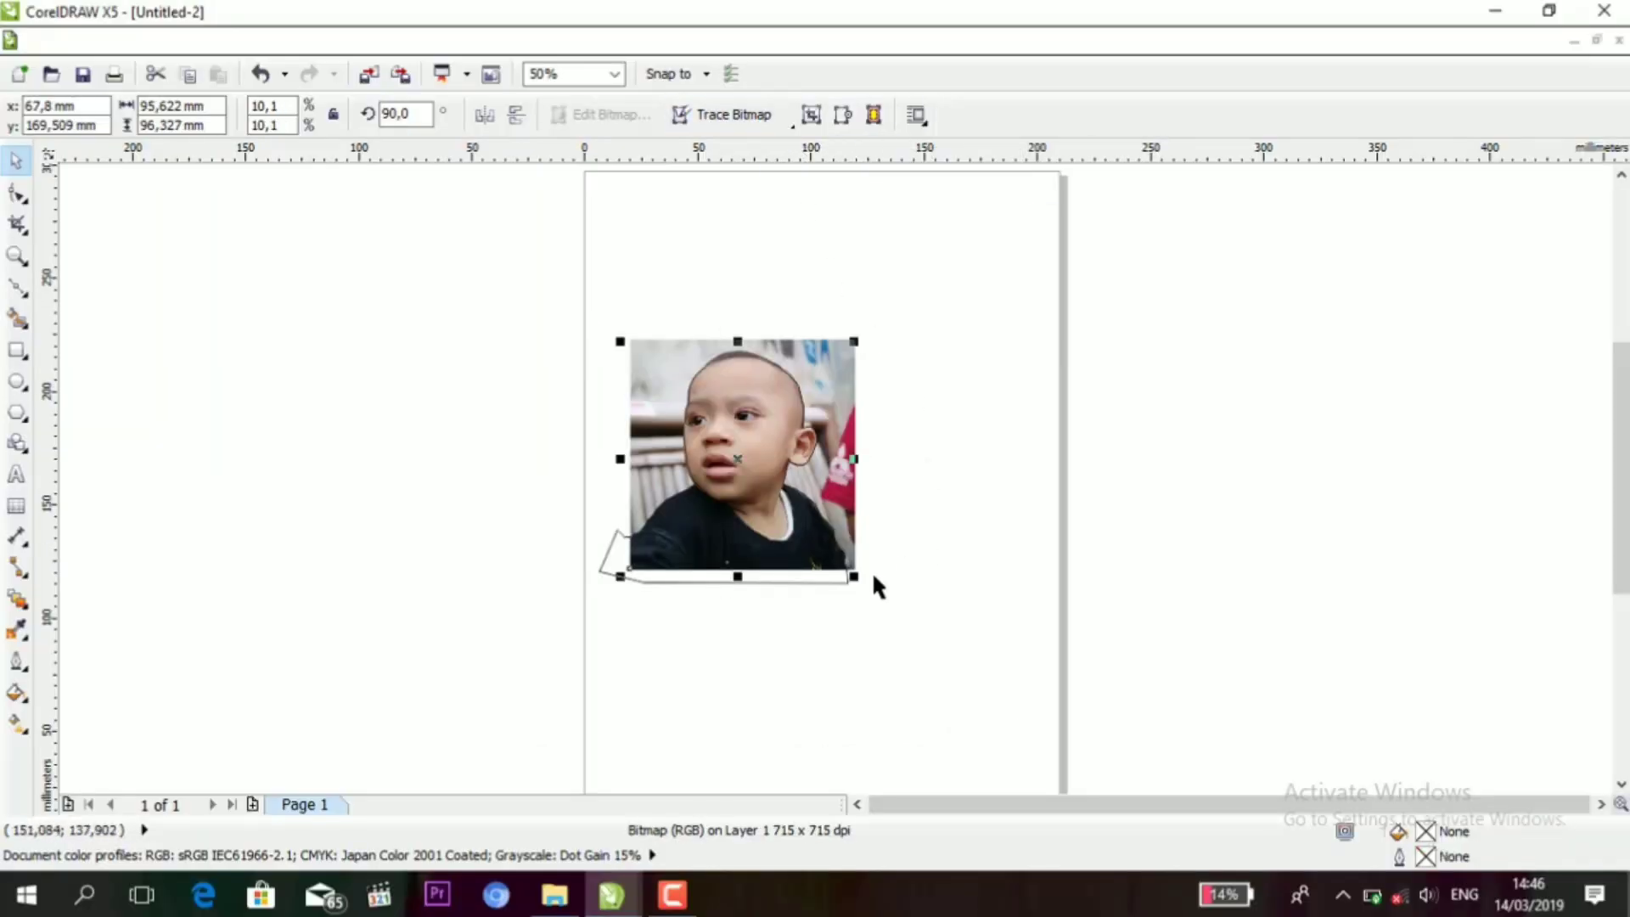
pyautogui.click(771, 661)
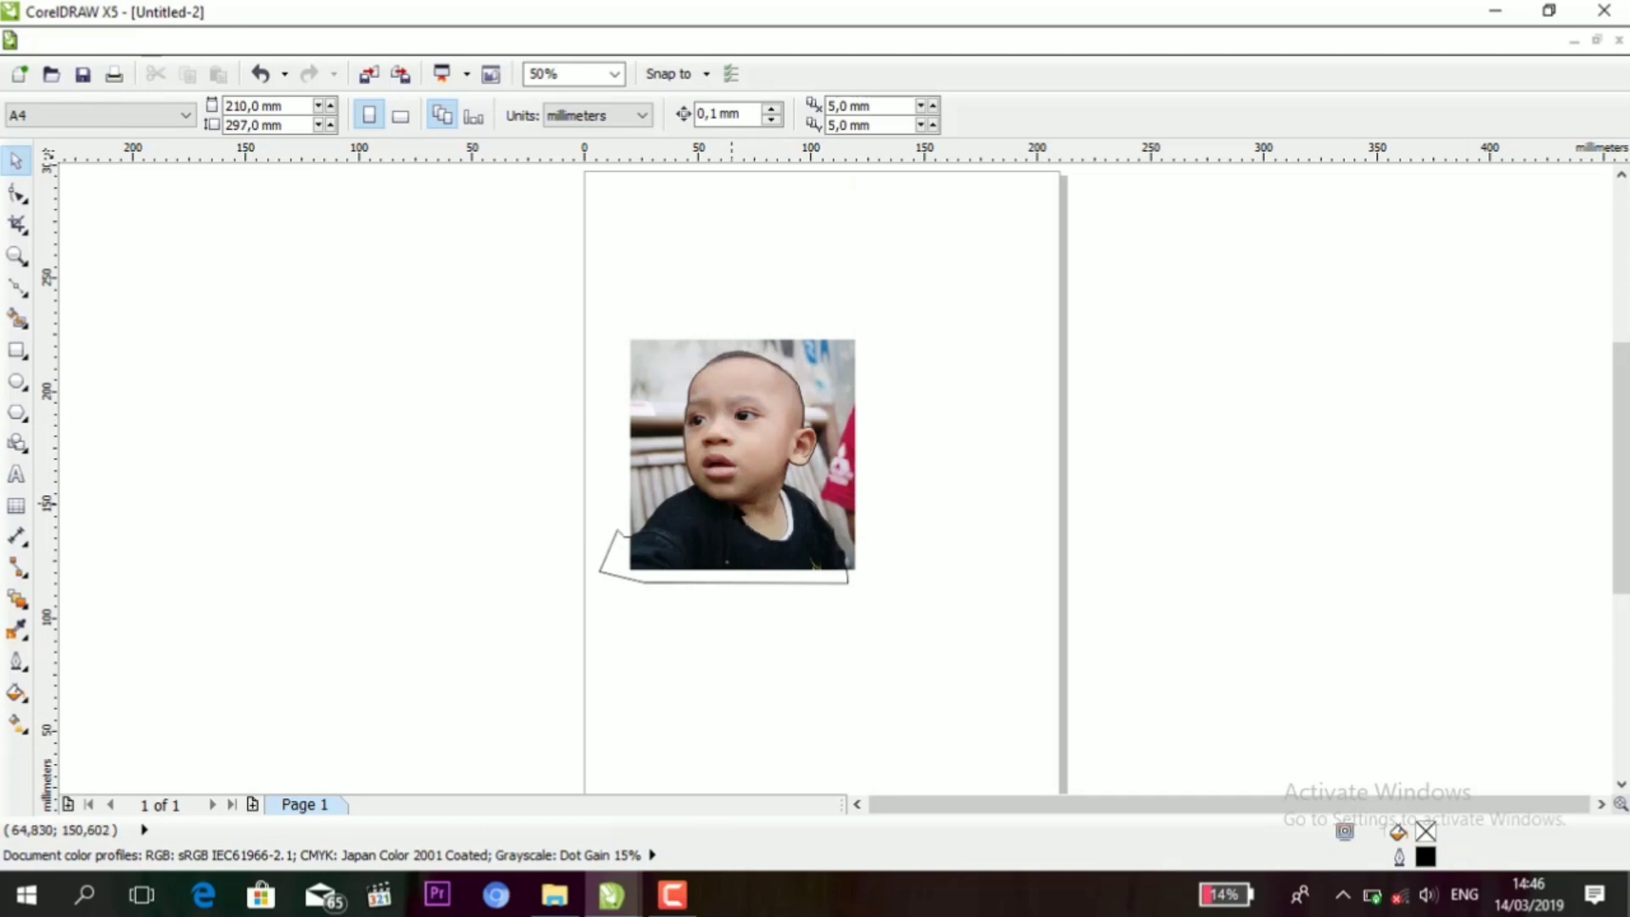
# - Move the outline curve off the photo to the empty area on its right
pyautogui.scroll(1, 740, 441)
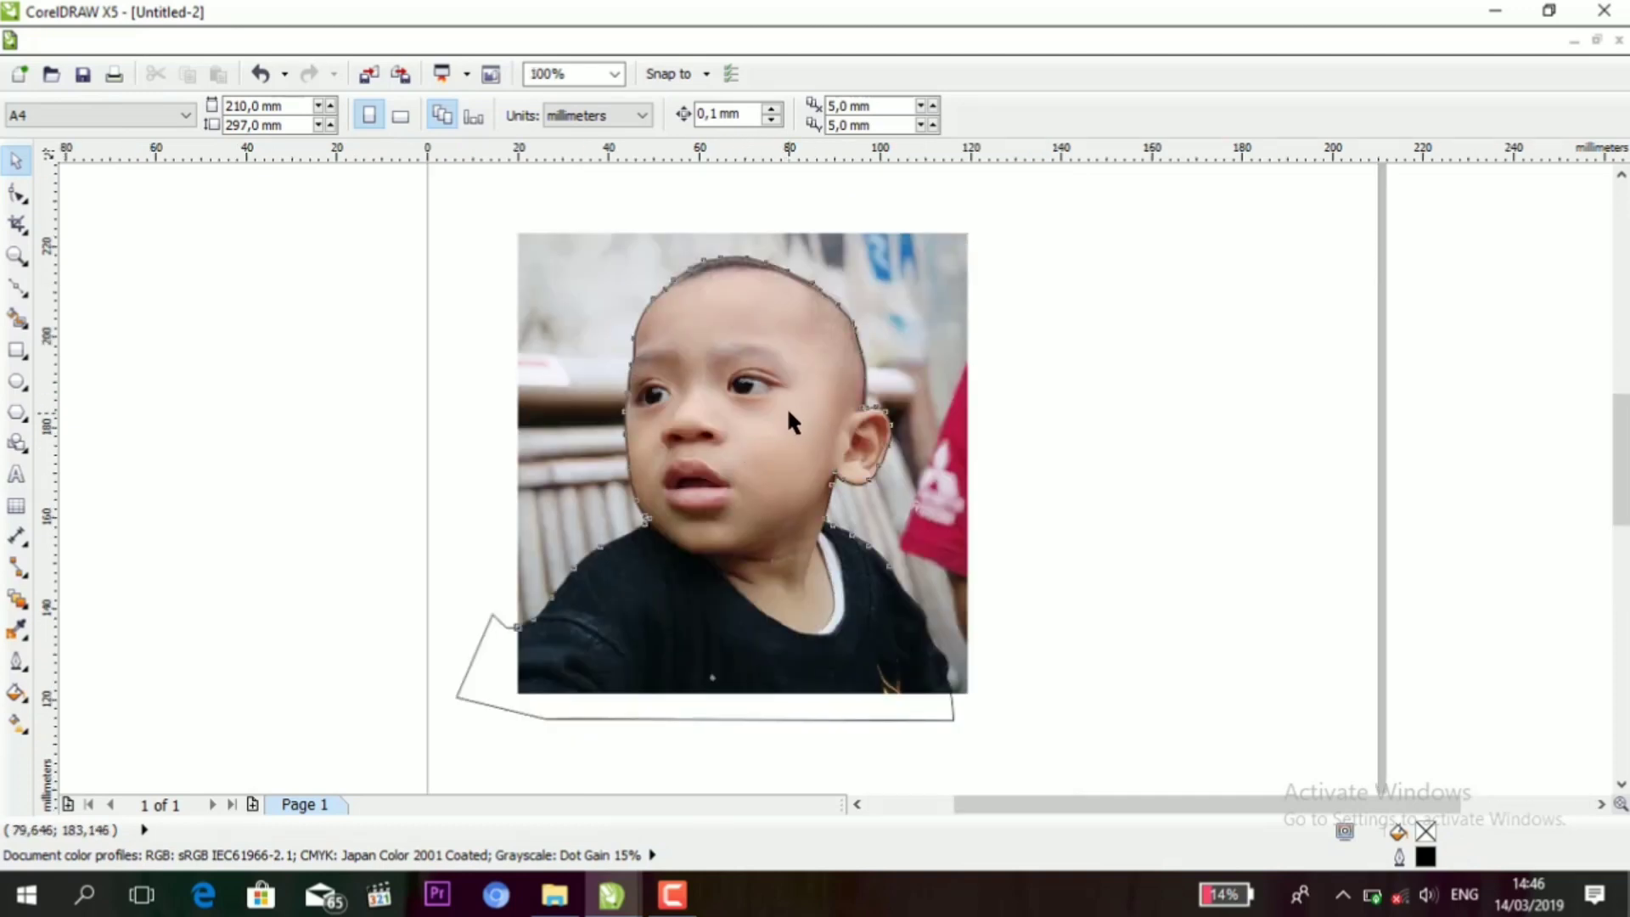
pyautogui.click(776, 435)
pyautogui.click(1162, 404)
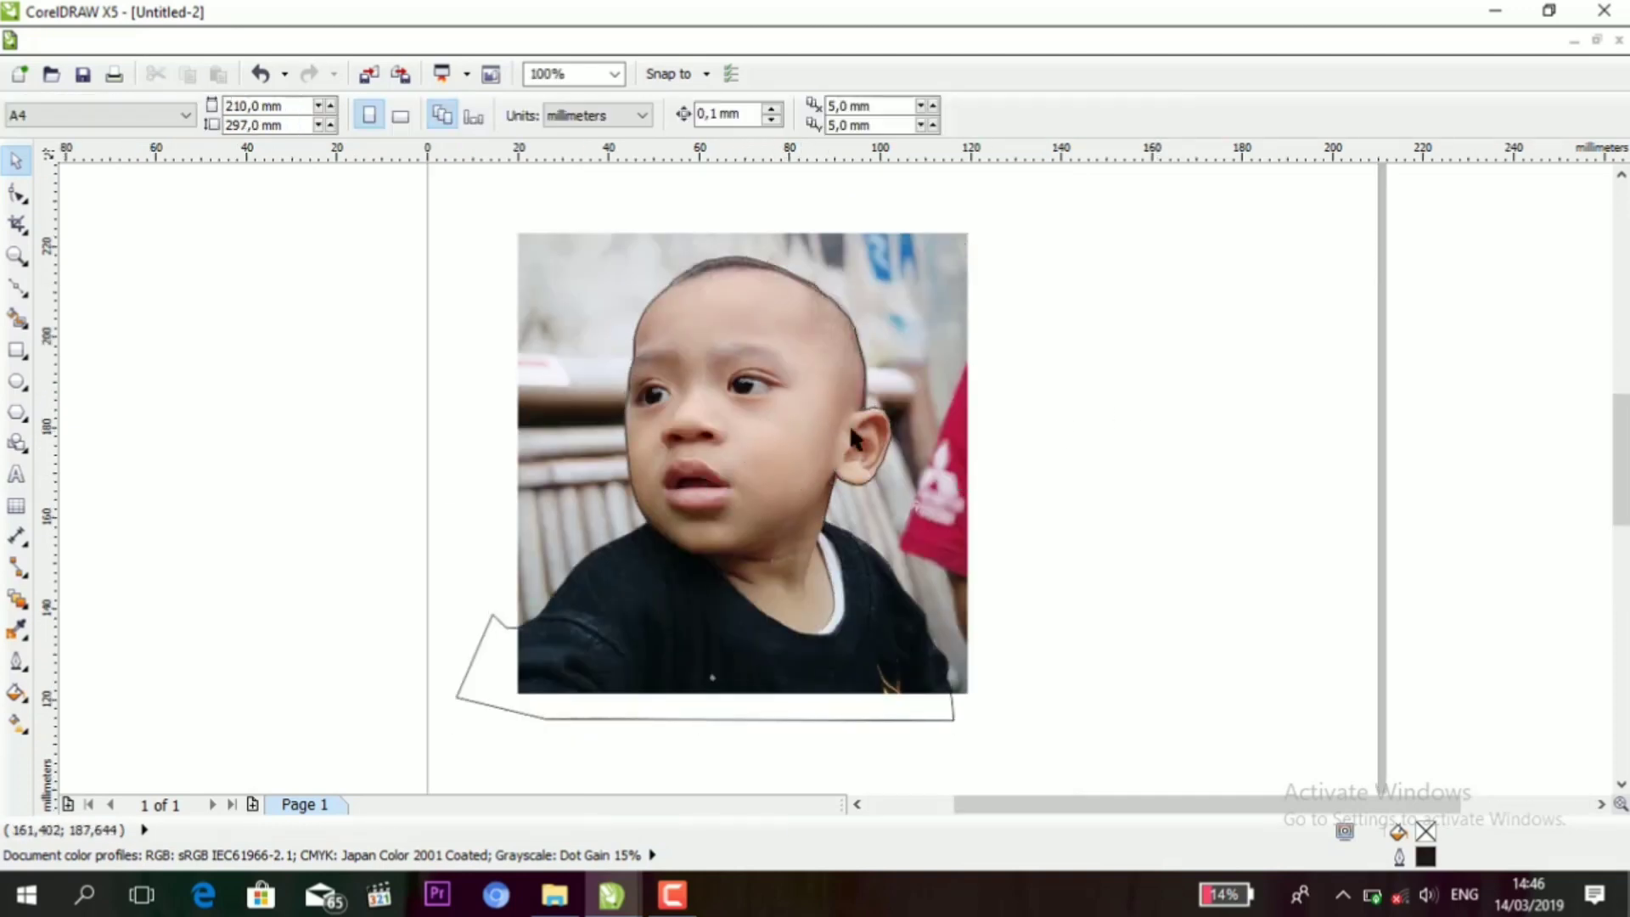
pyautogui.click(812, 359)
pyautogui.click(814, 363)
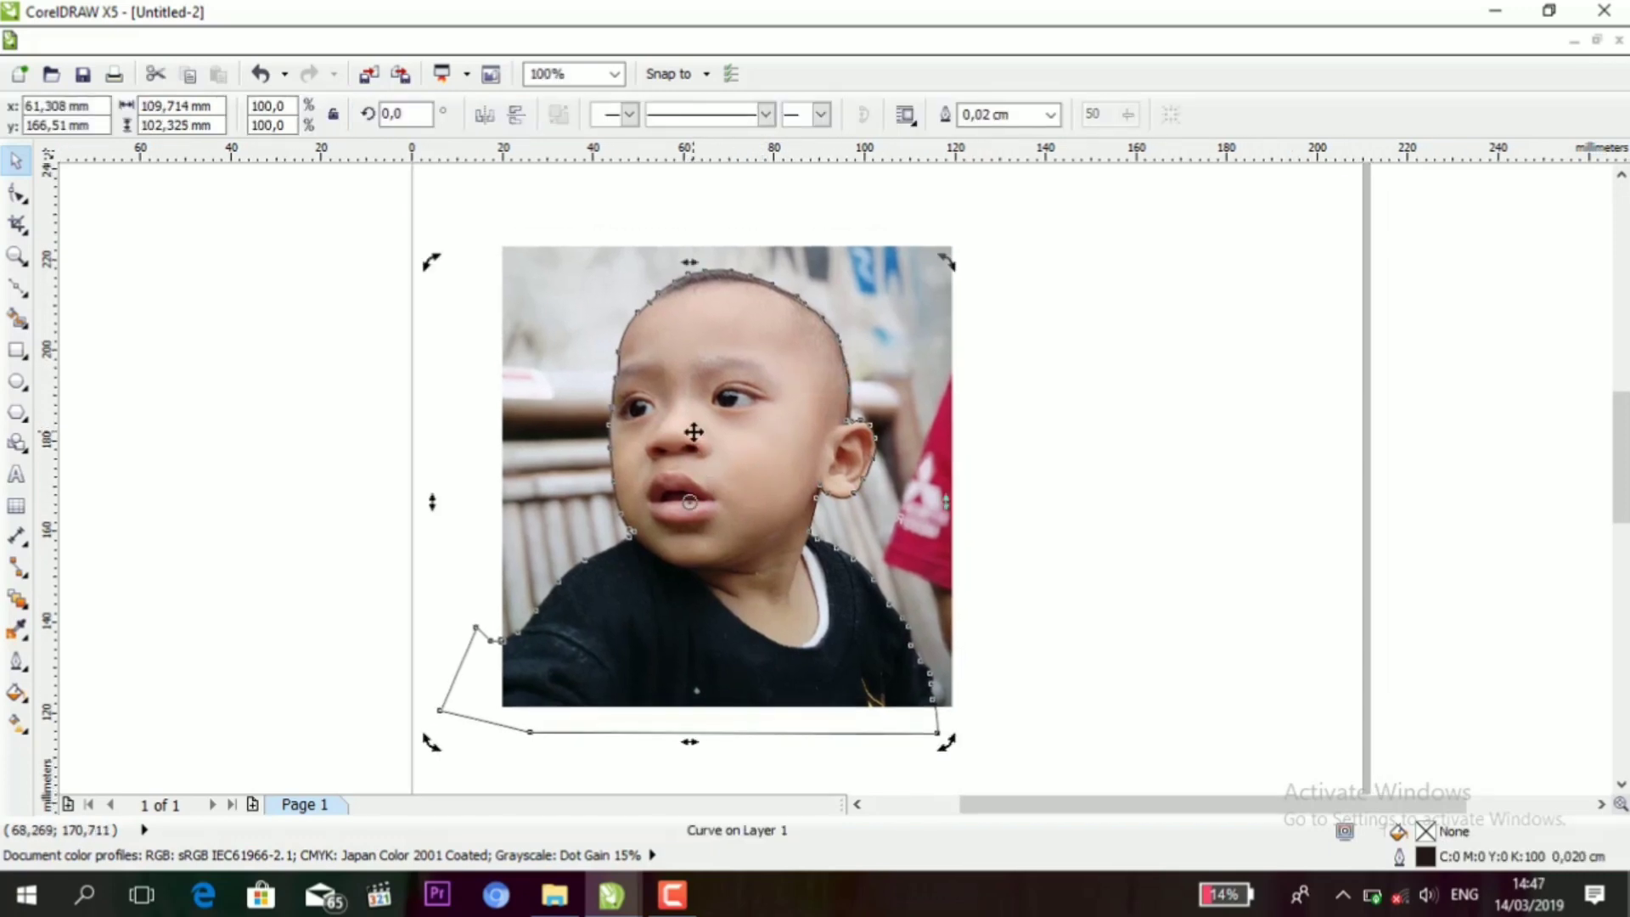
pyautogui.moveTo(691, 433); pyautogui.dragTo(1286, 411)
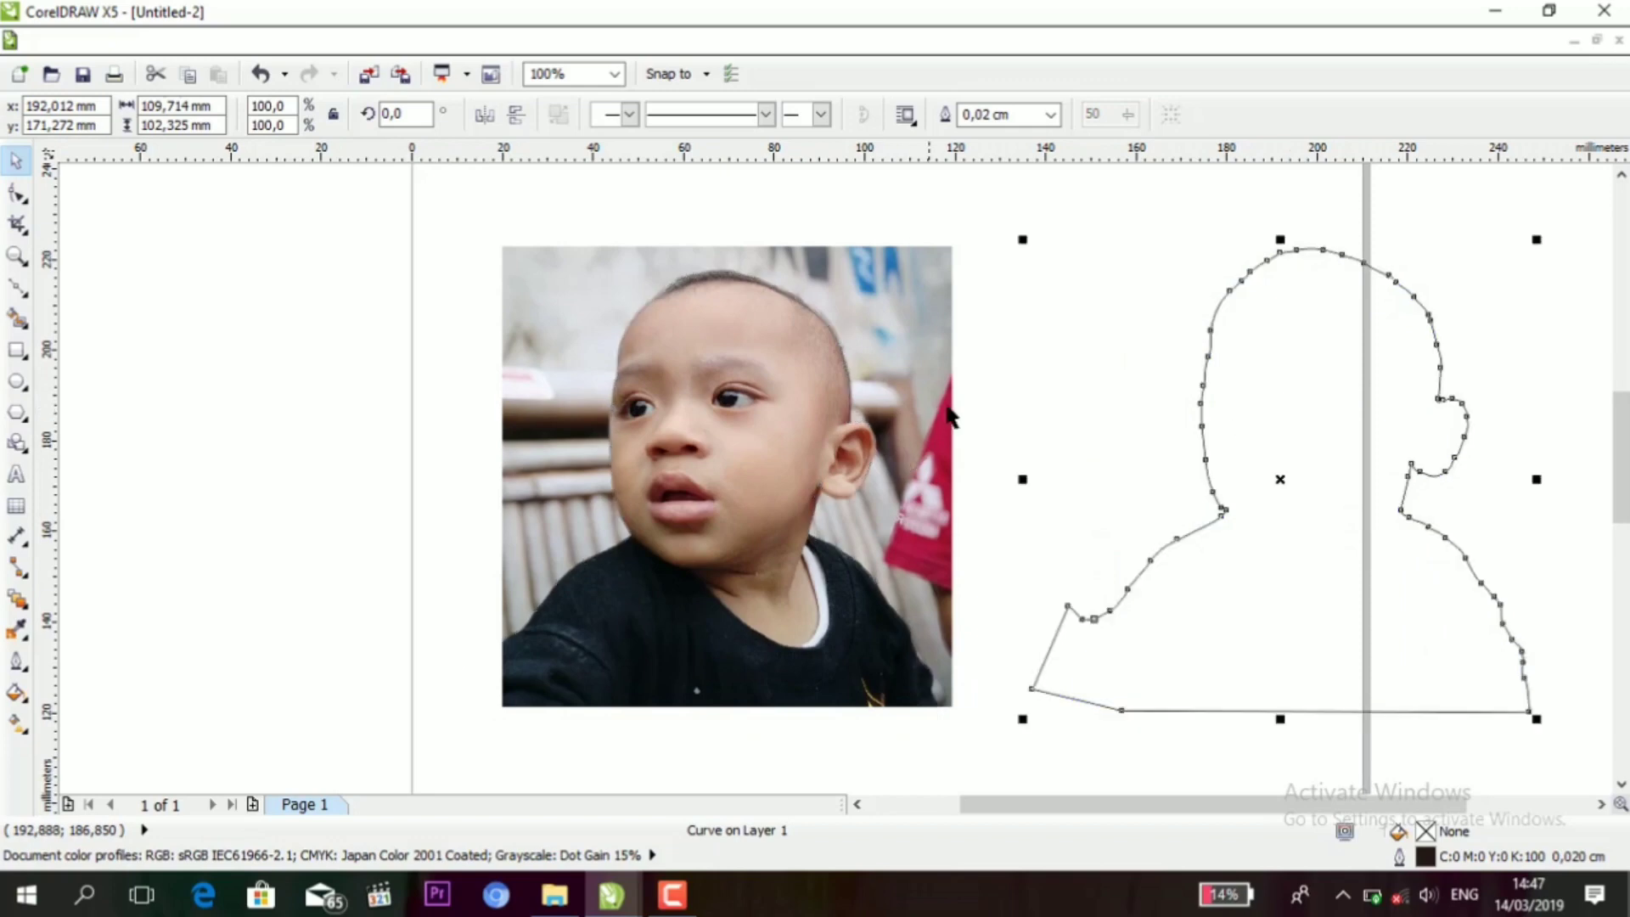
pyautogui.click(988, 418)
# - Move the intersected cutout of the child off the original photo to the empty area left of the page
pyautogui.click(714, 406)
pyautogui.moveTo(714, 406); pyautogui.dragTo(167, 408)
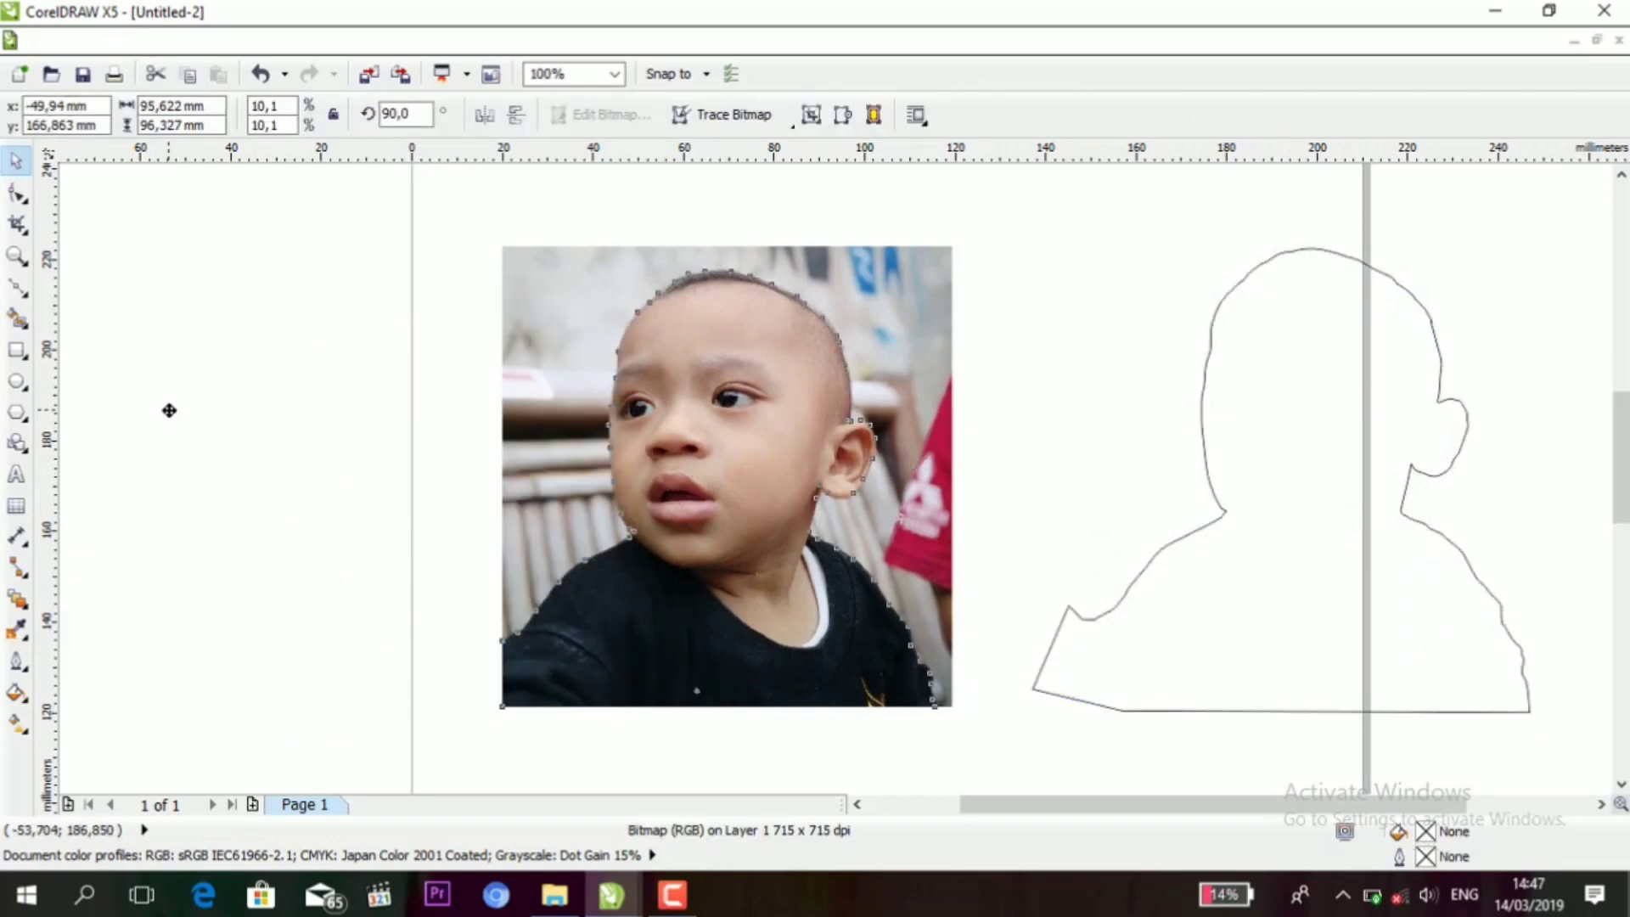
pyautogui.click(714, 447)
pyautogui.scroll(-2, 714, 458)
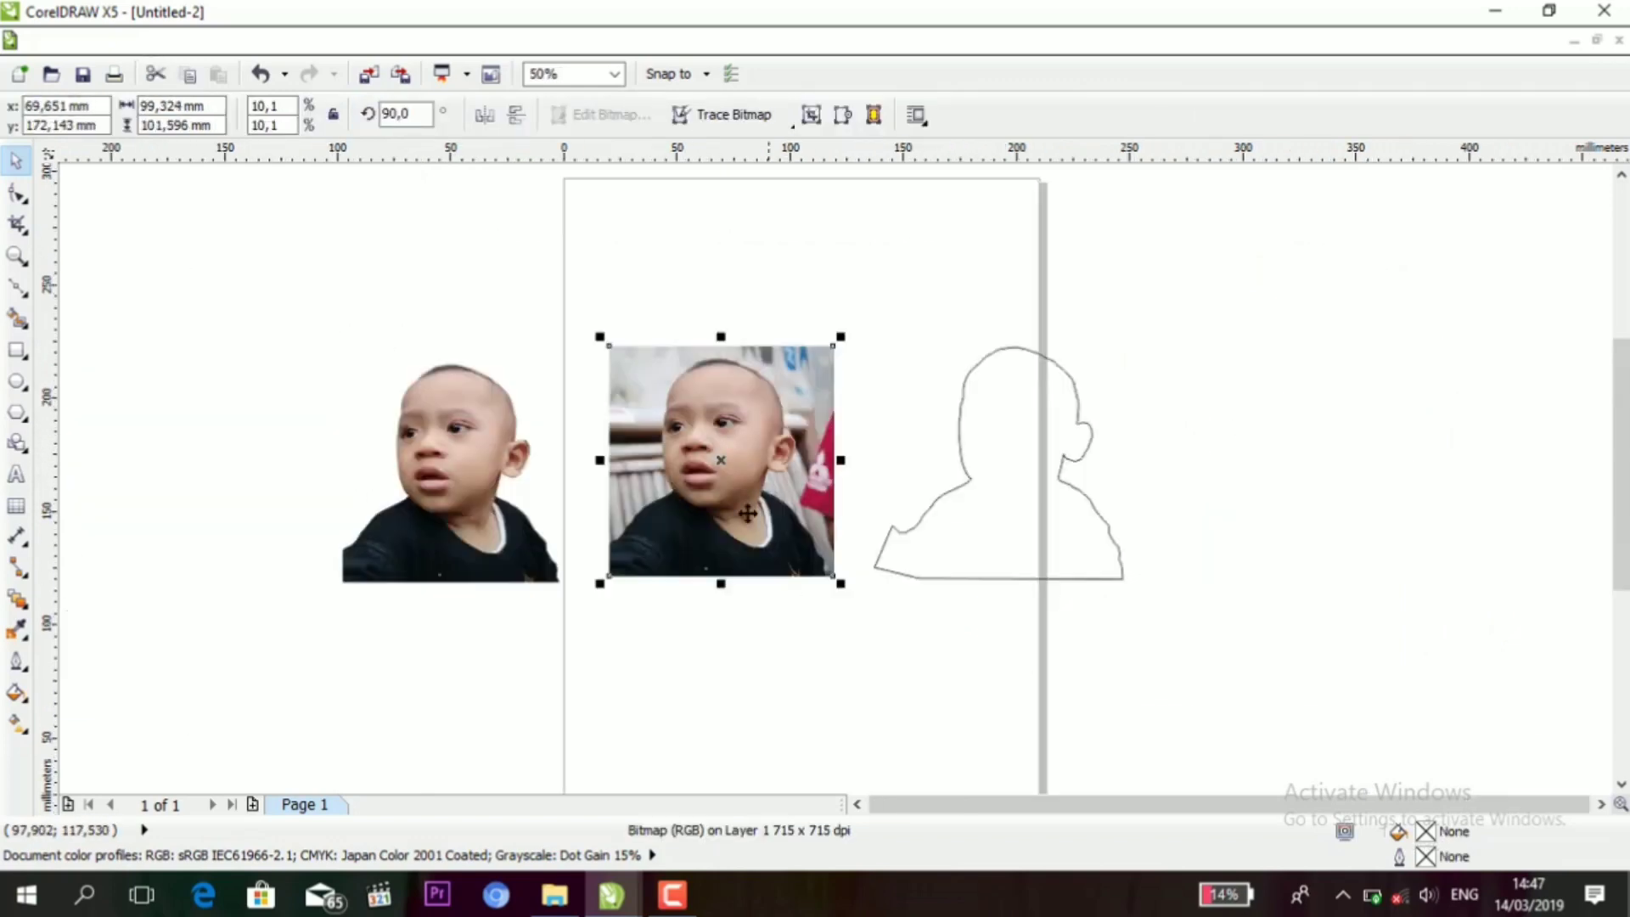
pyautogui.click(547, 623)
pyautogui.scroll(3, 437, 480)
pyautogui.scroll(-2, 434, 474)
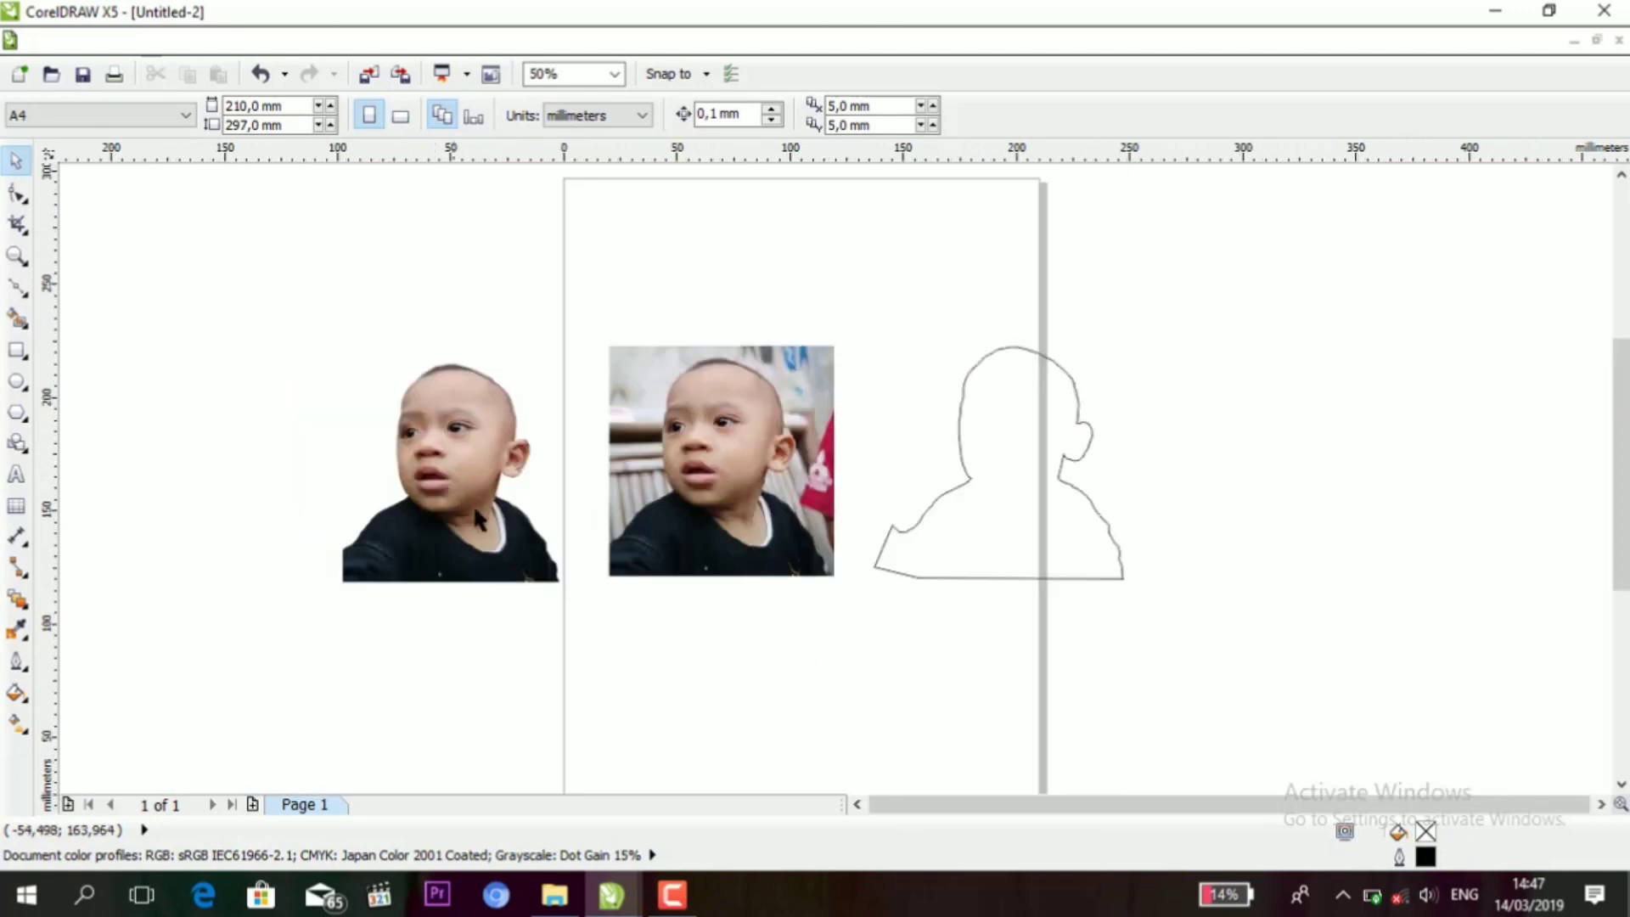
# - Delete the outline curve and the original photo, keeping only the cutout
pyautogui.moveTo(623, 721); pyautogui.dragTo(1122, 314)
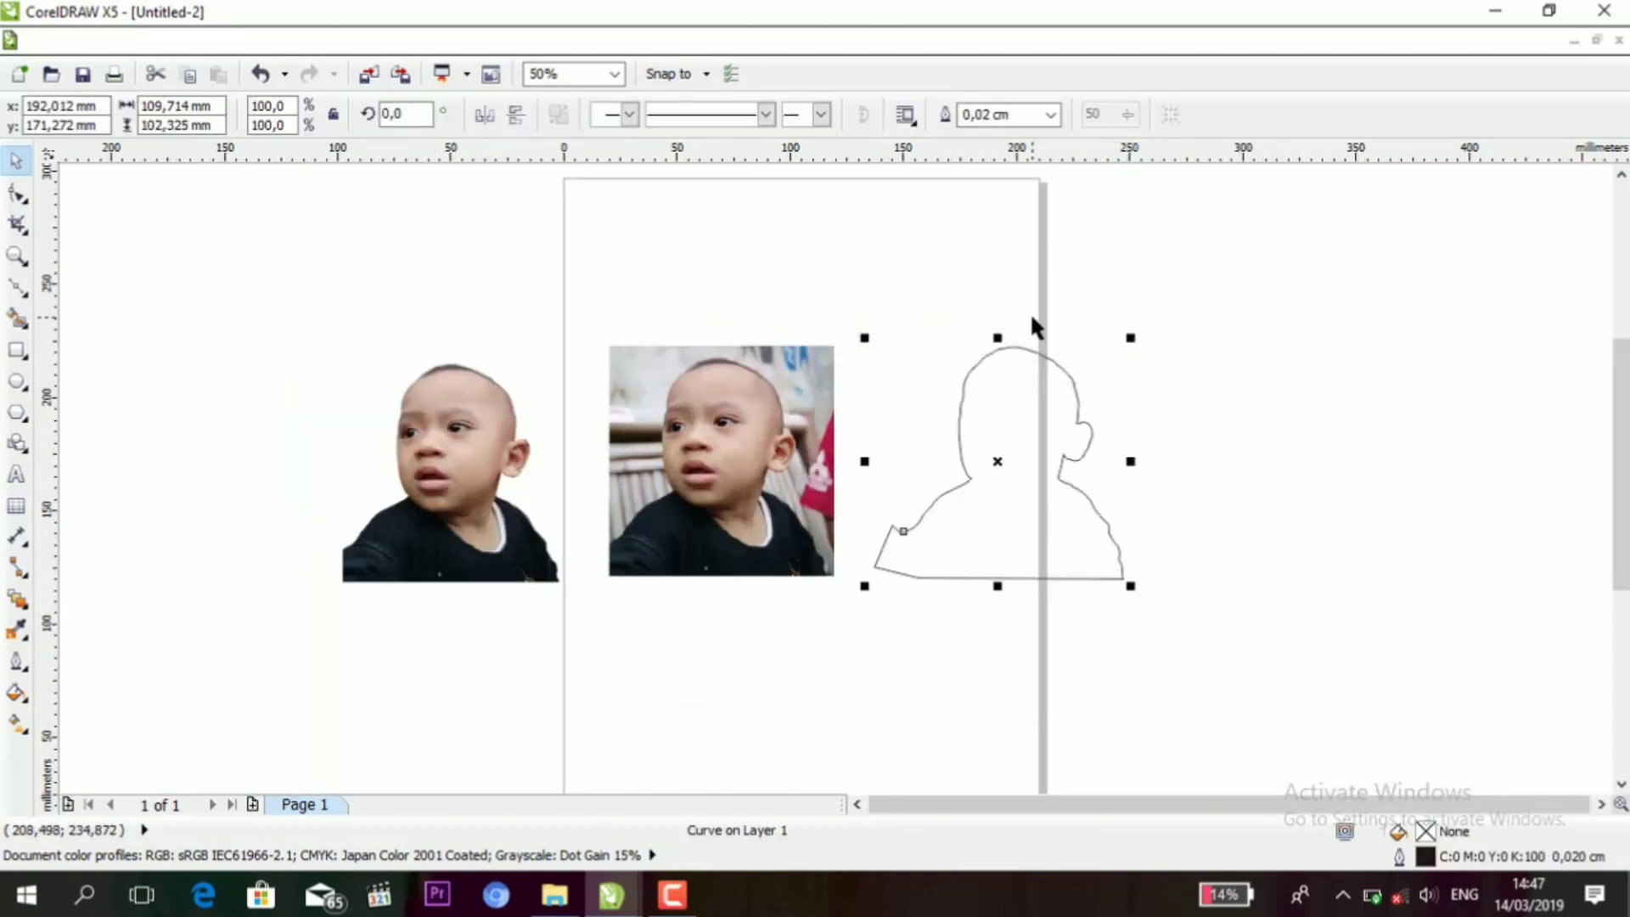
pyautogui.press('Delete')
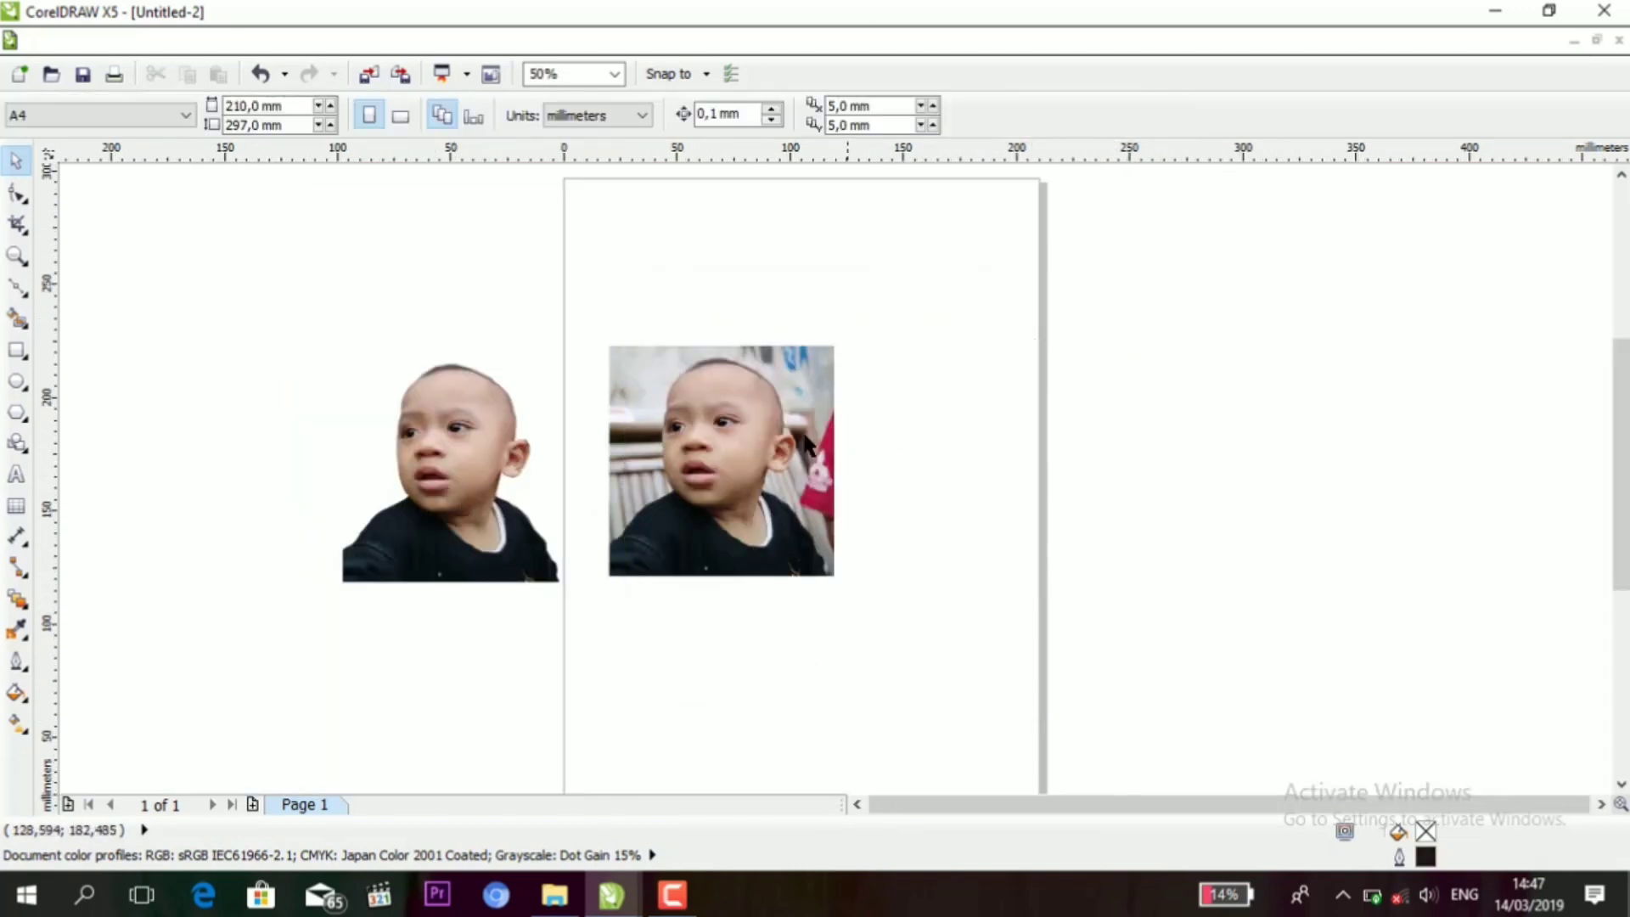
pyautogui.click(772, 447)
pyautogui.press('Delete')
# - Move the cutout onto the page and scale it proportionally to about 134 by 135 mm
pyautogui.click(492, 527)
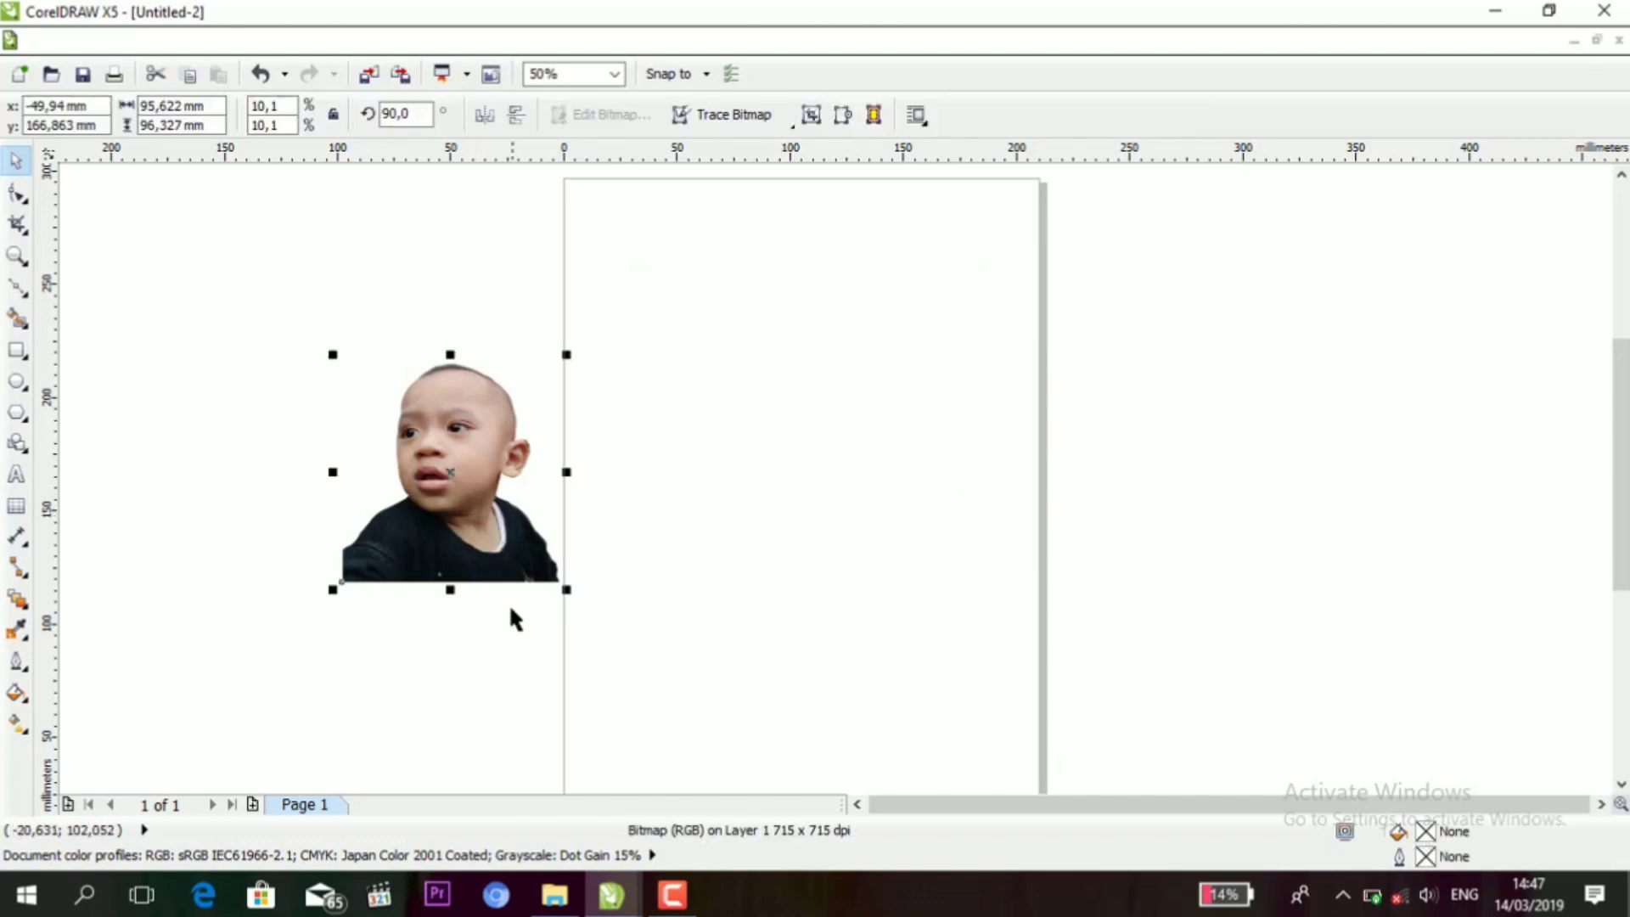
pyautogui.moveTo(480, 543); pyautogui.dragTo(840, 506)
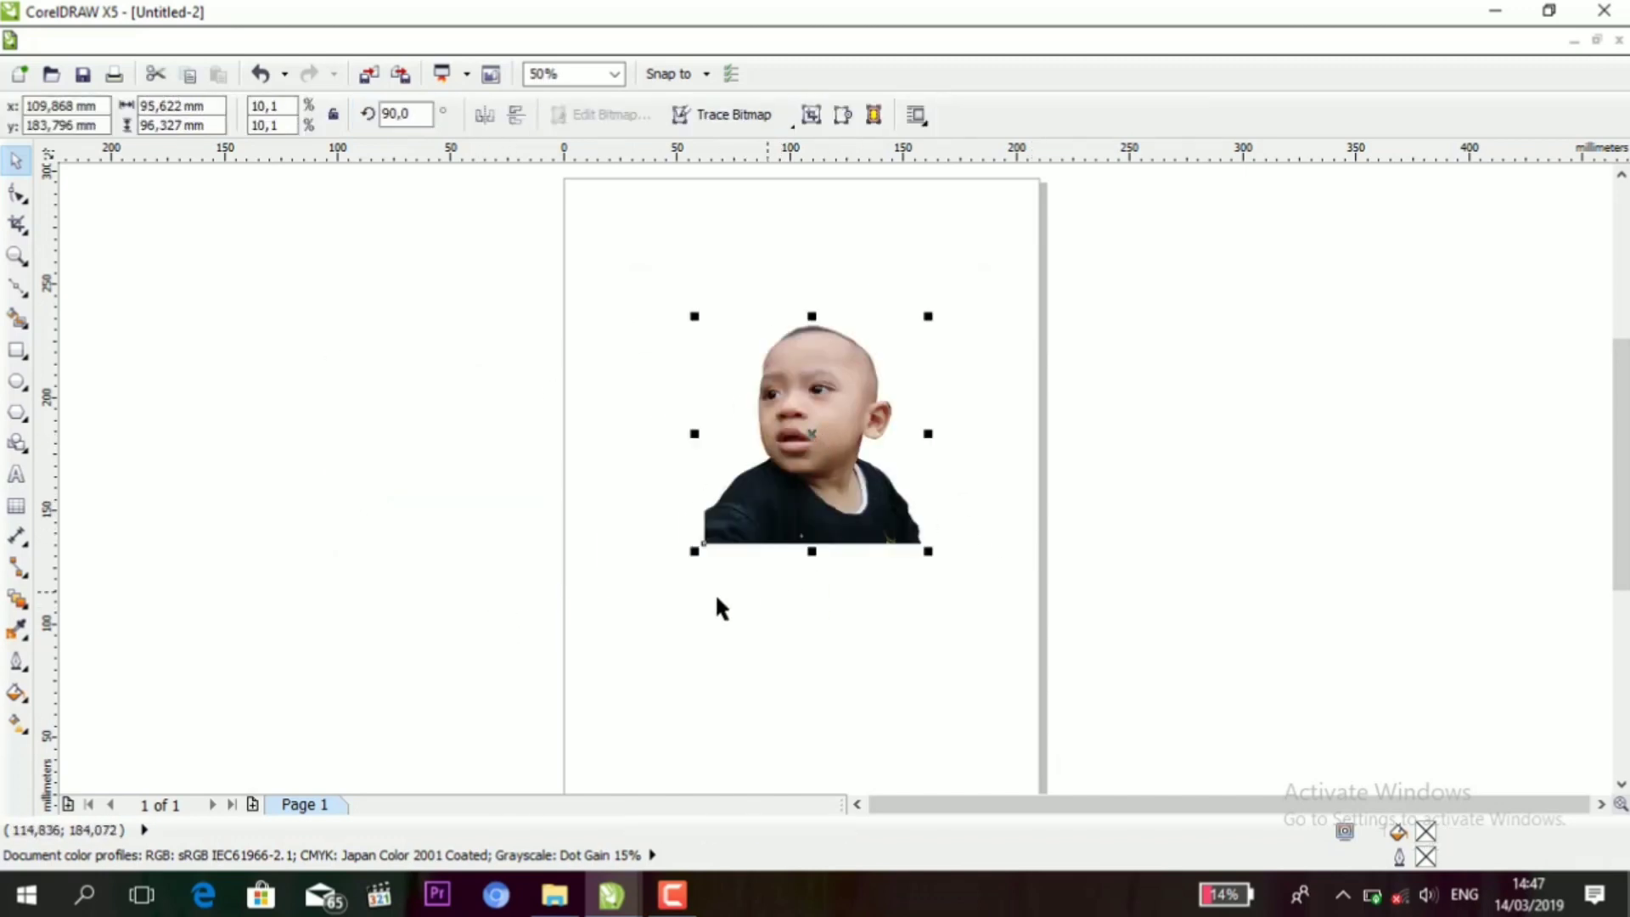
pyautogui.moveTo(690, 558); pyautogui.dragTo(535, 684)
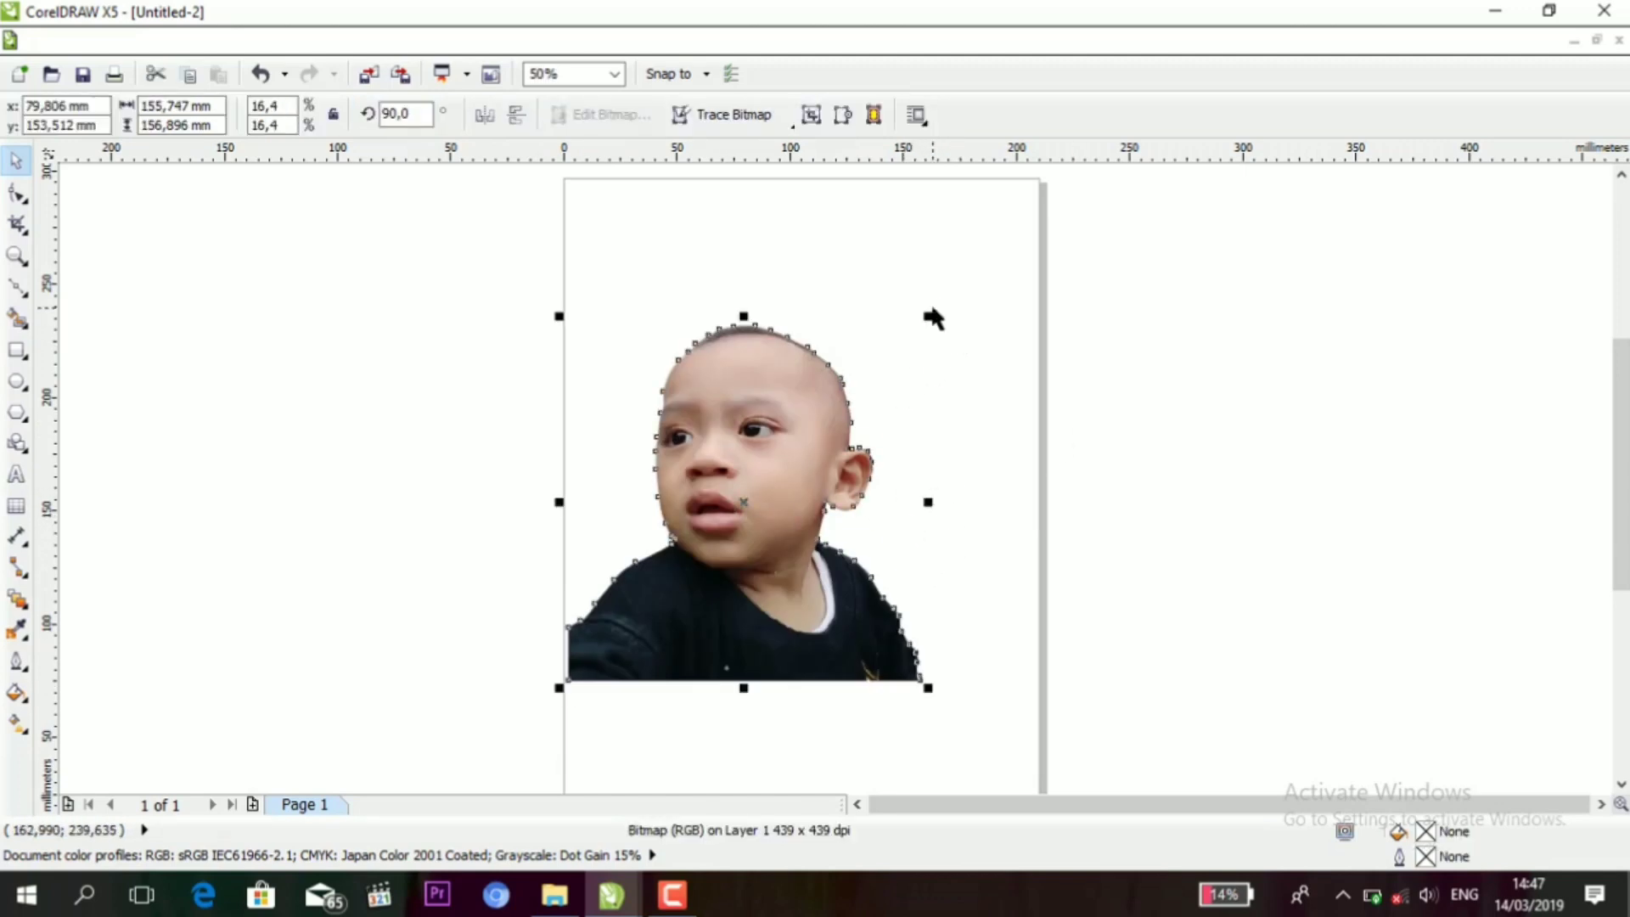
pyautogui.moveTo(931, 318); pyautogui.dragTo(871, 383)
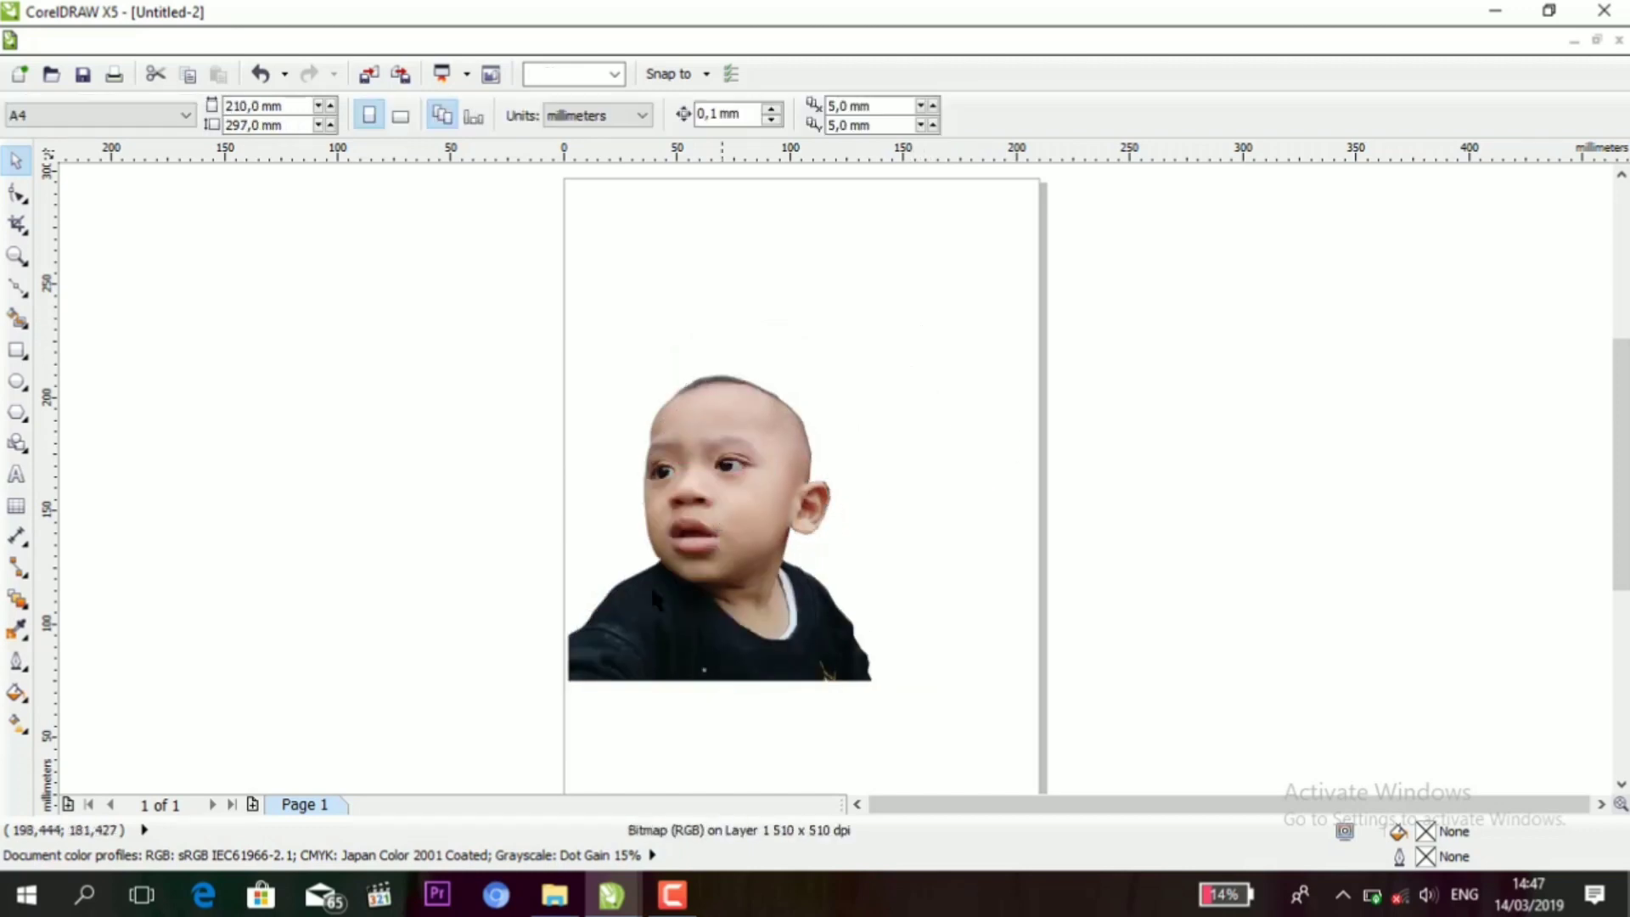
pyautogui.hotkey('alt', 'b')
pyautogui.press('Escape')
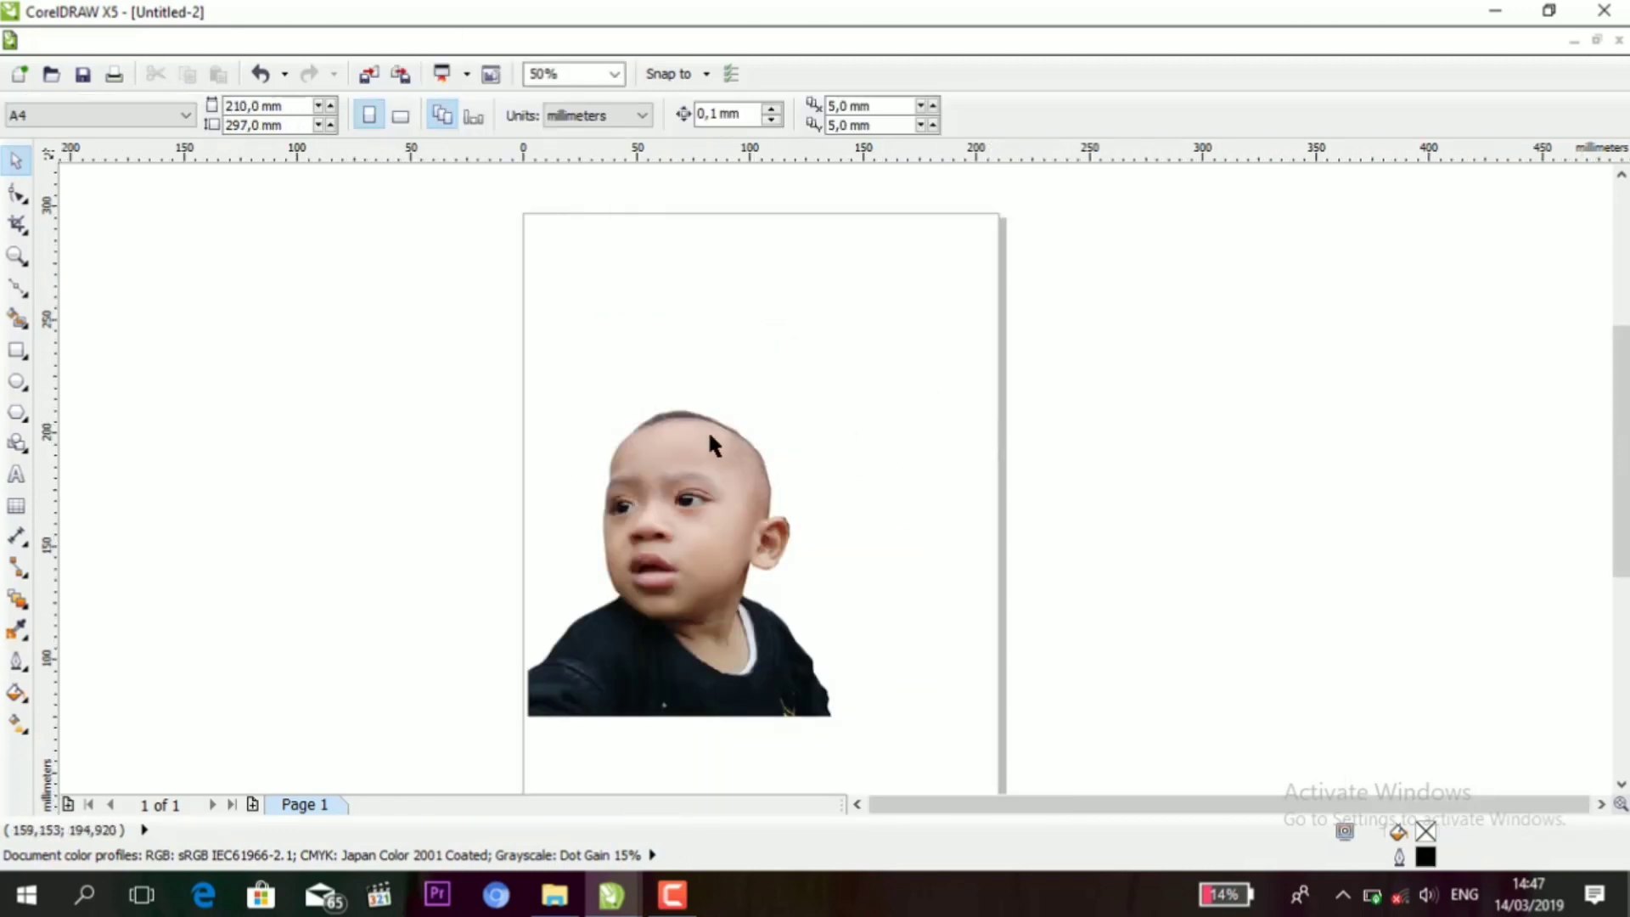
# - Convert the child cutout to a 300 dpi CMYK Color (32-bit) bitmap with anti-aliasing and a transparent background
pyautogui.click(715, 457)
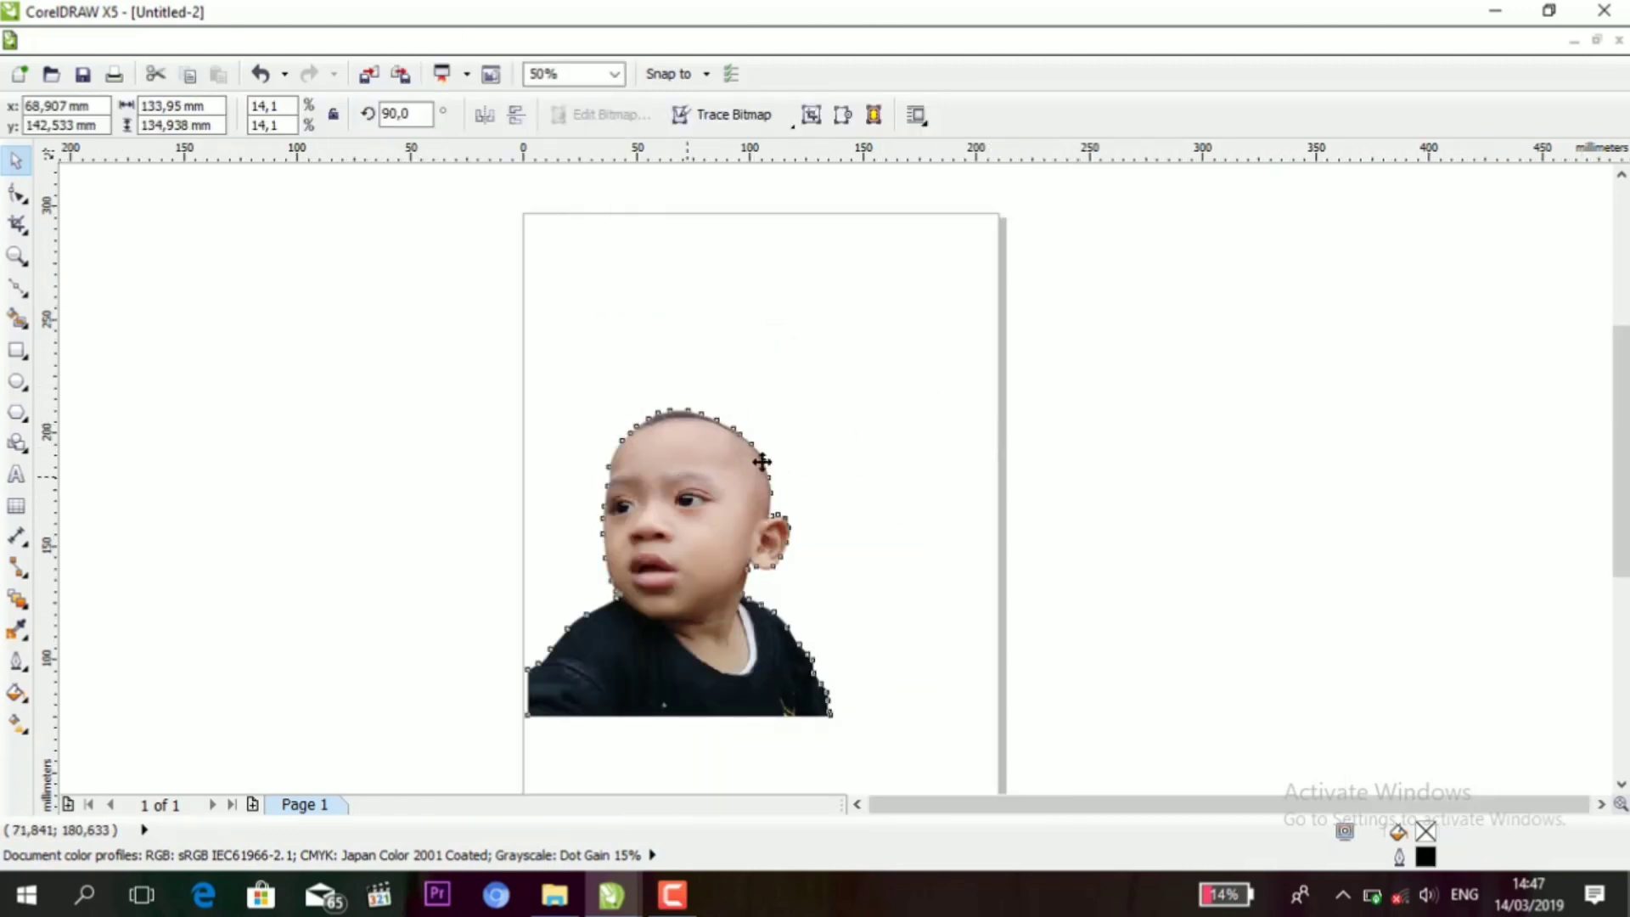
pyautogui.click(502, 547)
pyautogui.scroll(-1, 859, 807)
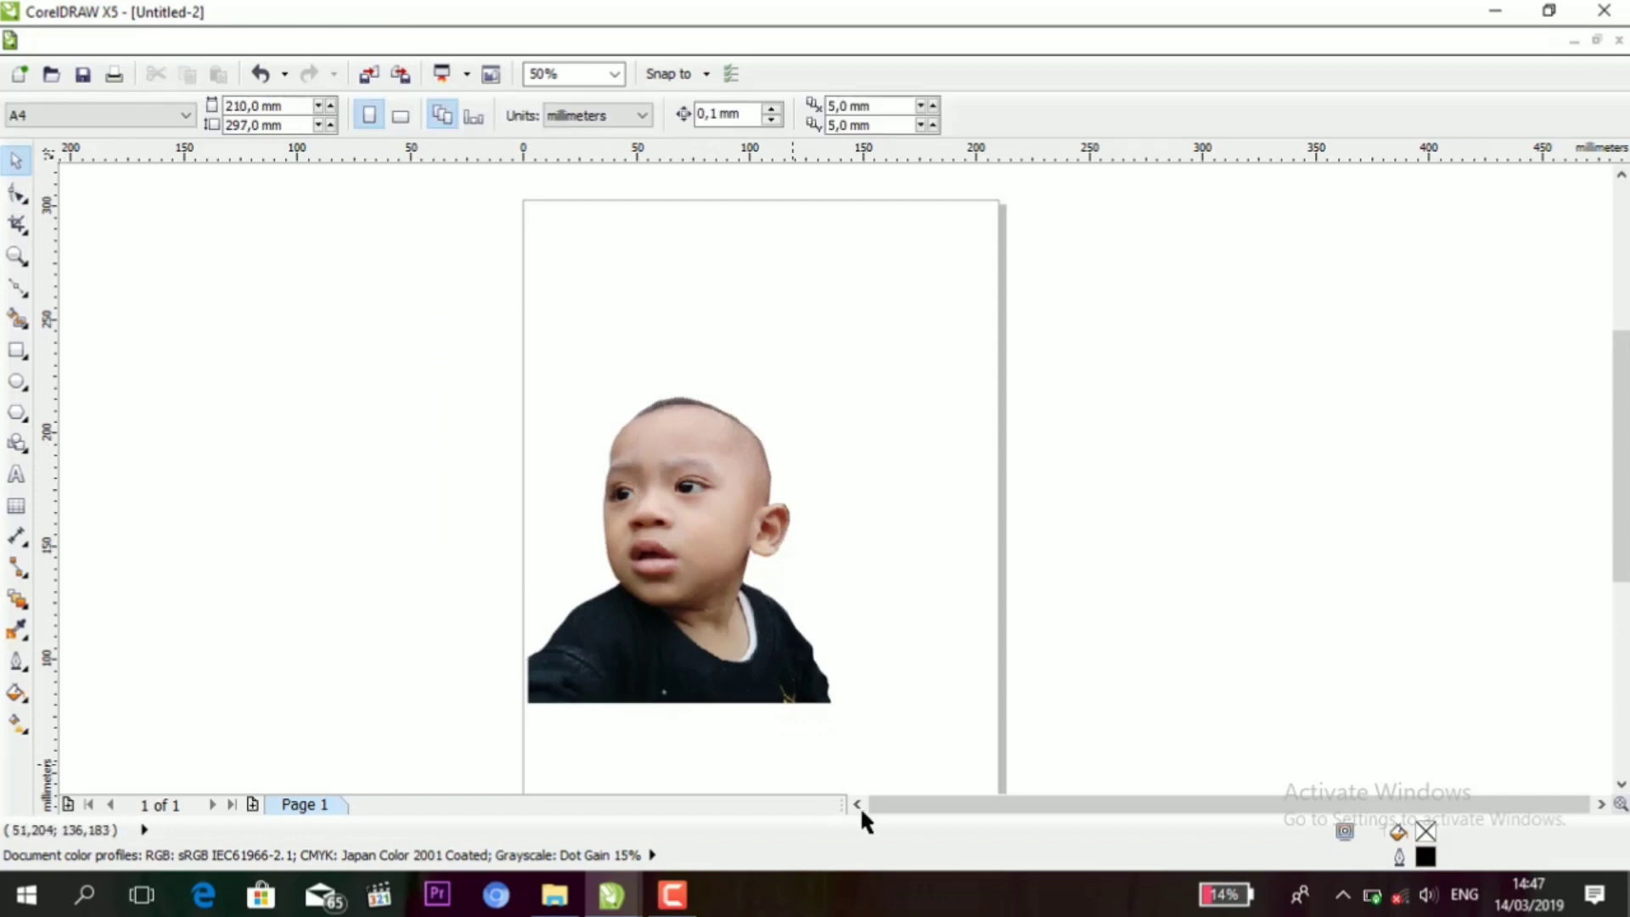
pyautogui.scroll(-3, 860, 806)
pyautogui.moveTo(436, 262); pyautogui.dragTo(922, 763)
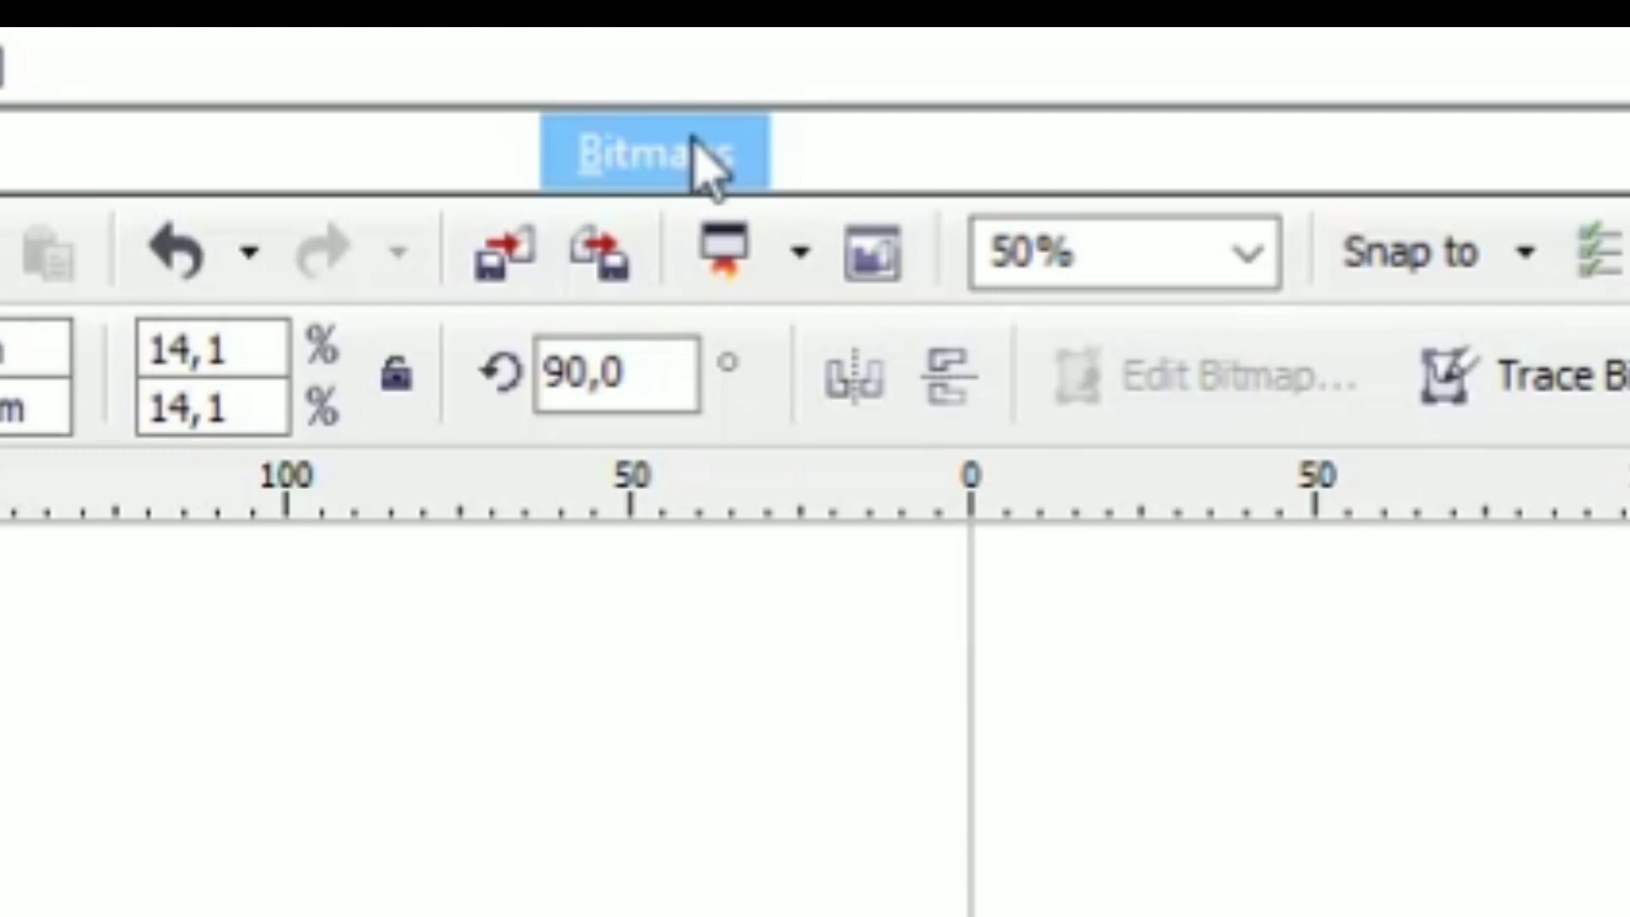
pyautogui.click(705, 162)
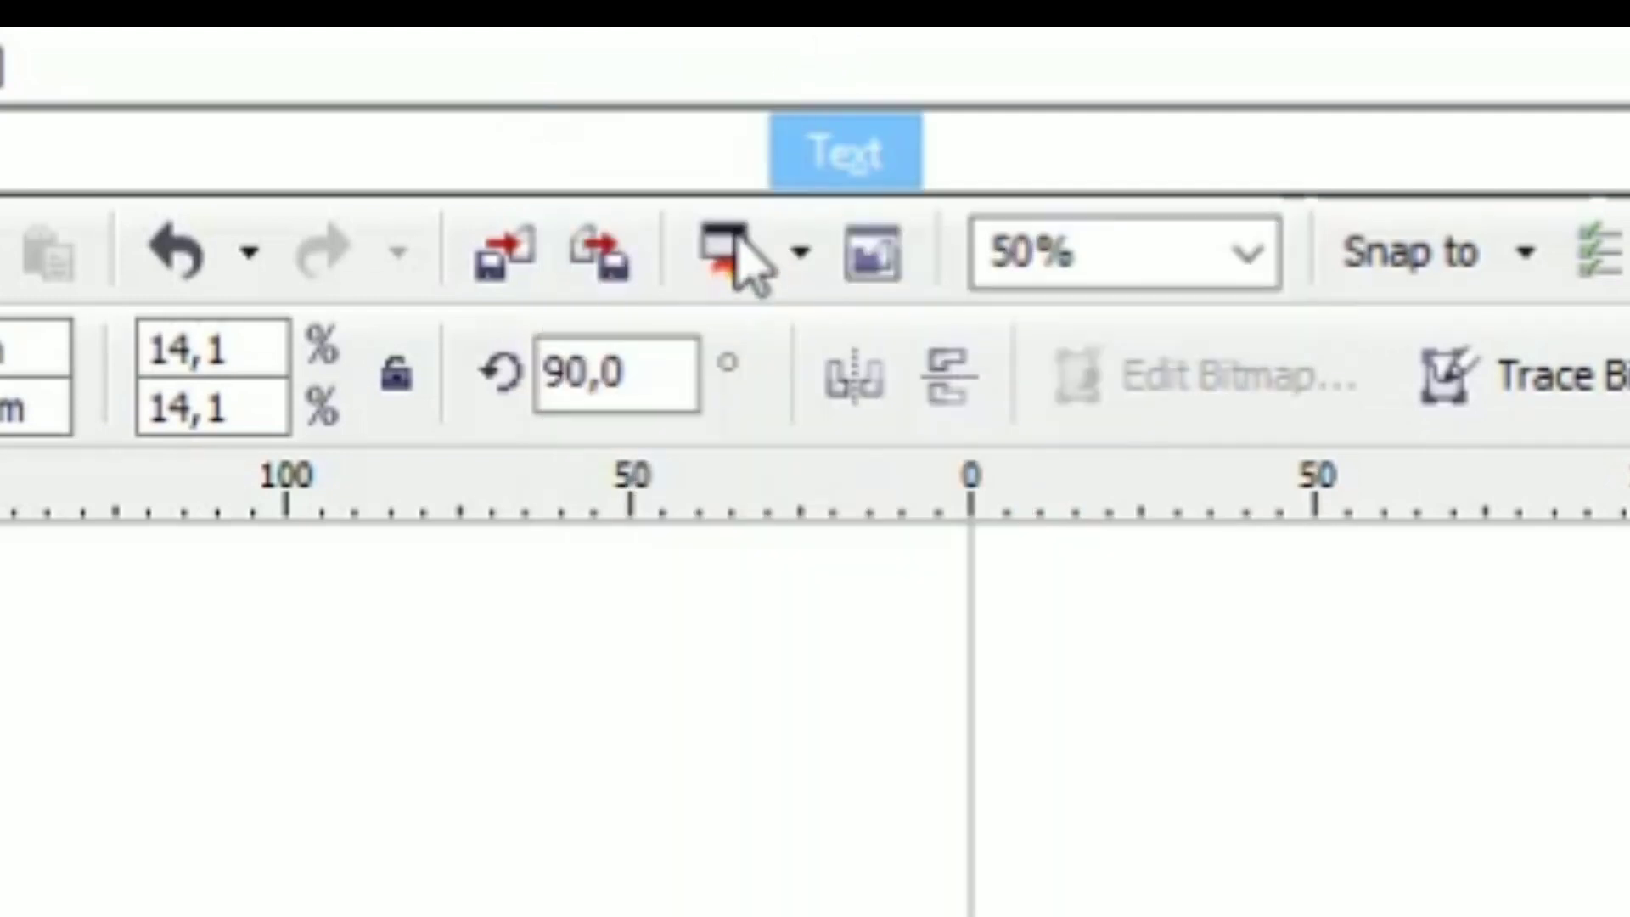
pyautogui.click(658, 161)
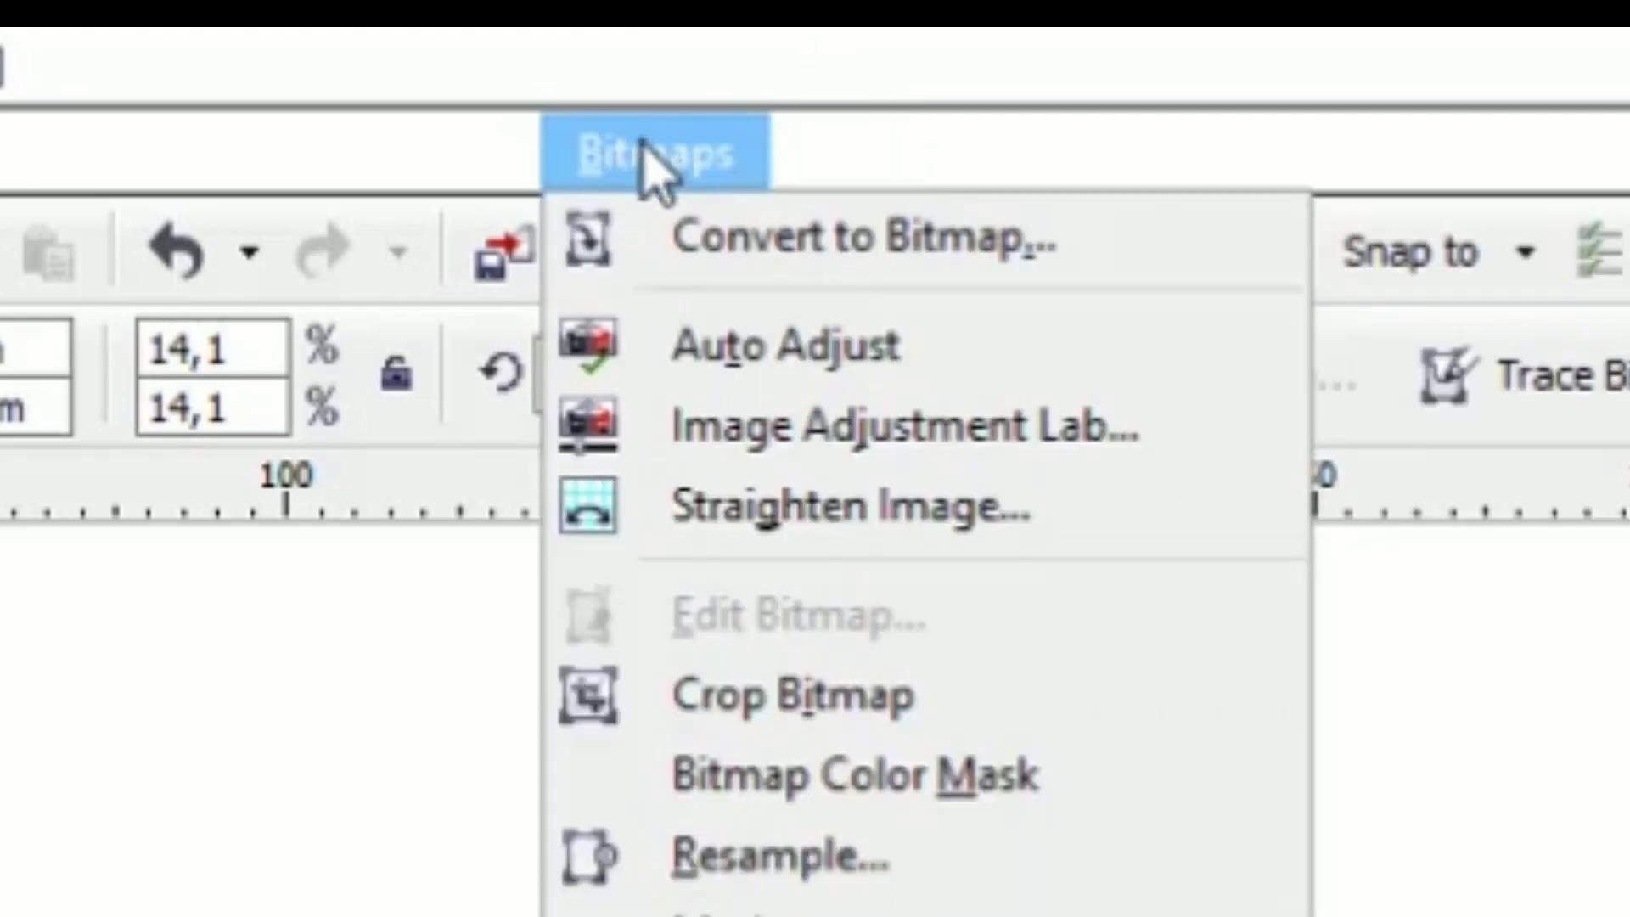
pyautogui.click(692, 254)
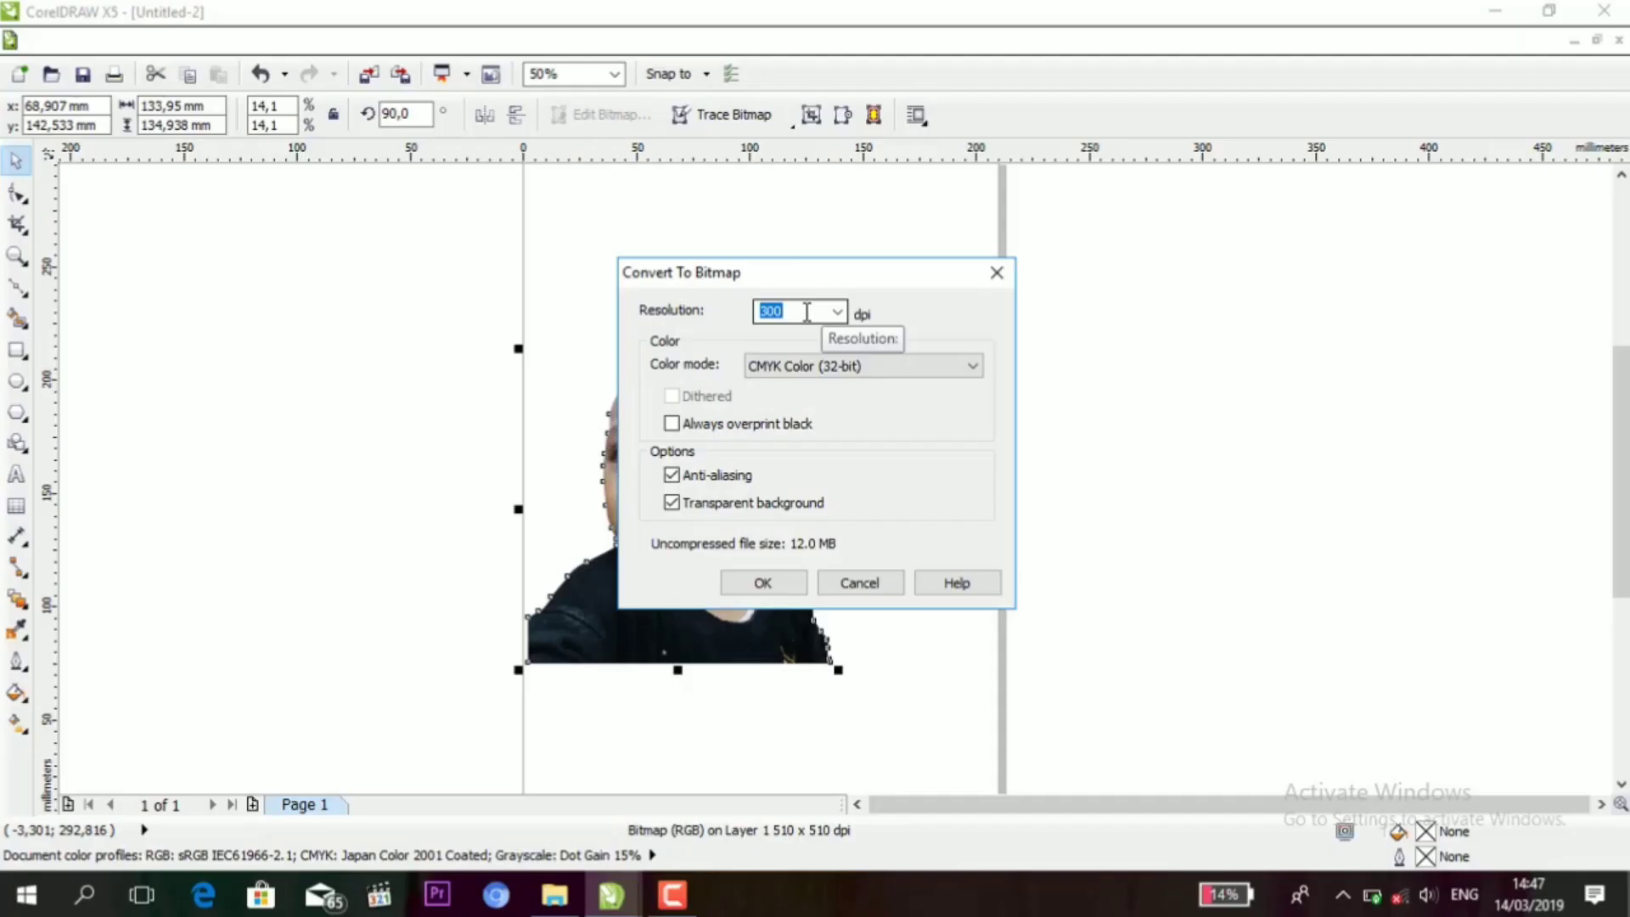
pyautogui.click(808, 312)
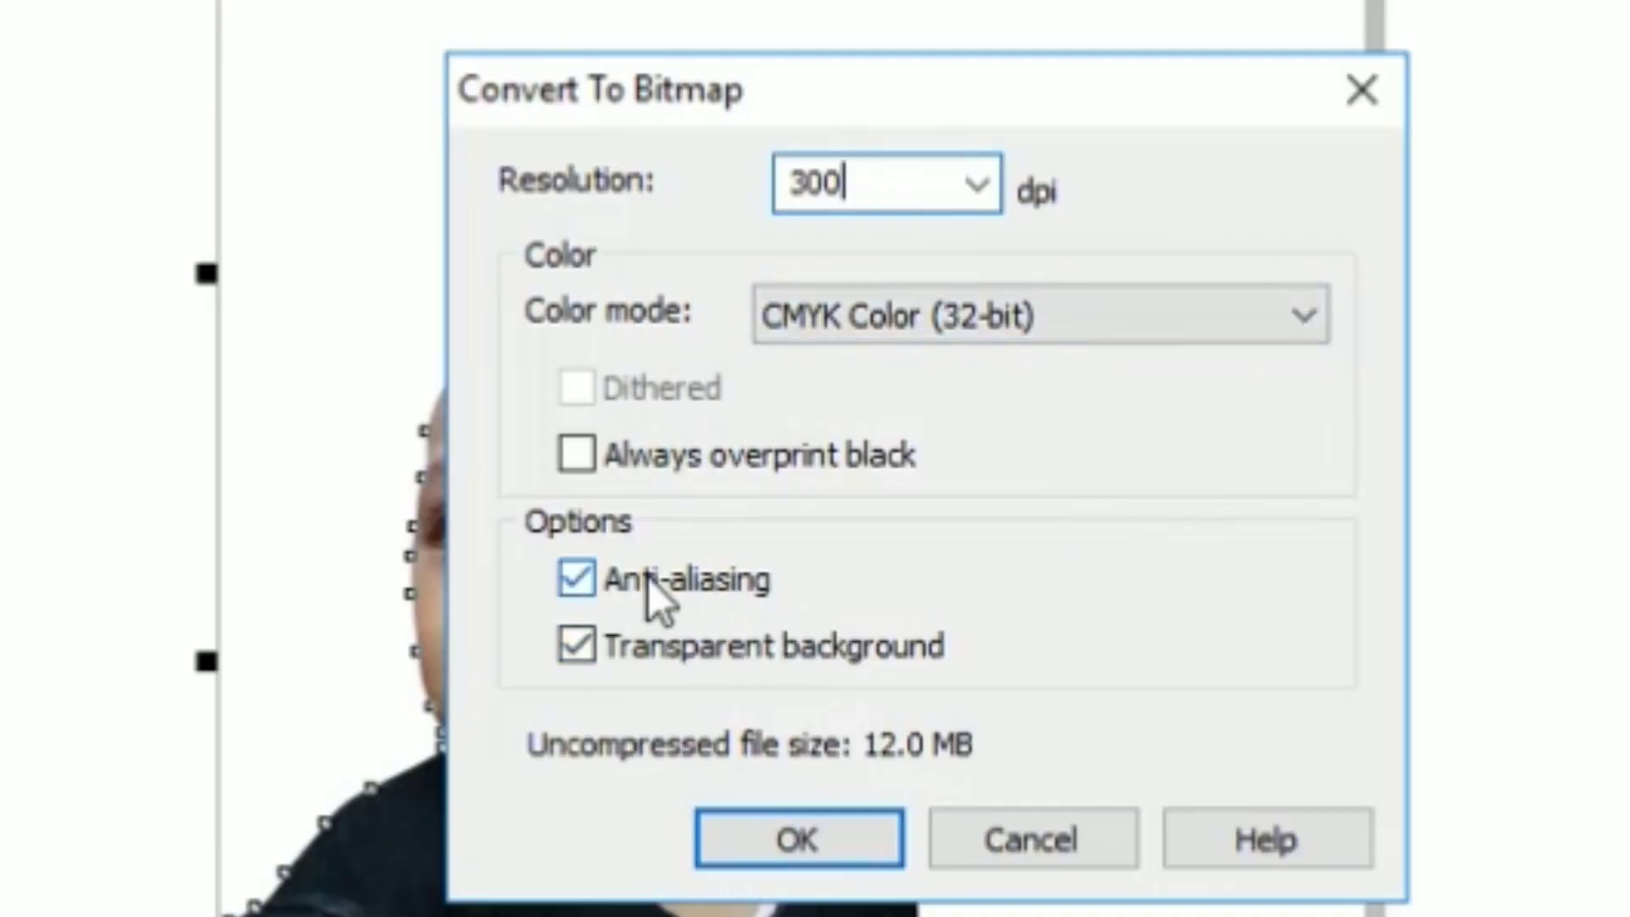
pyautogui.click(828, 845)
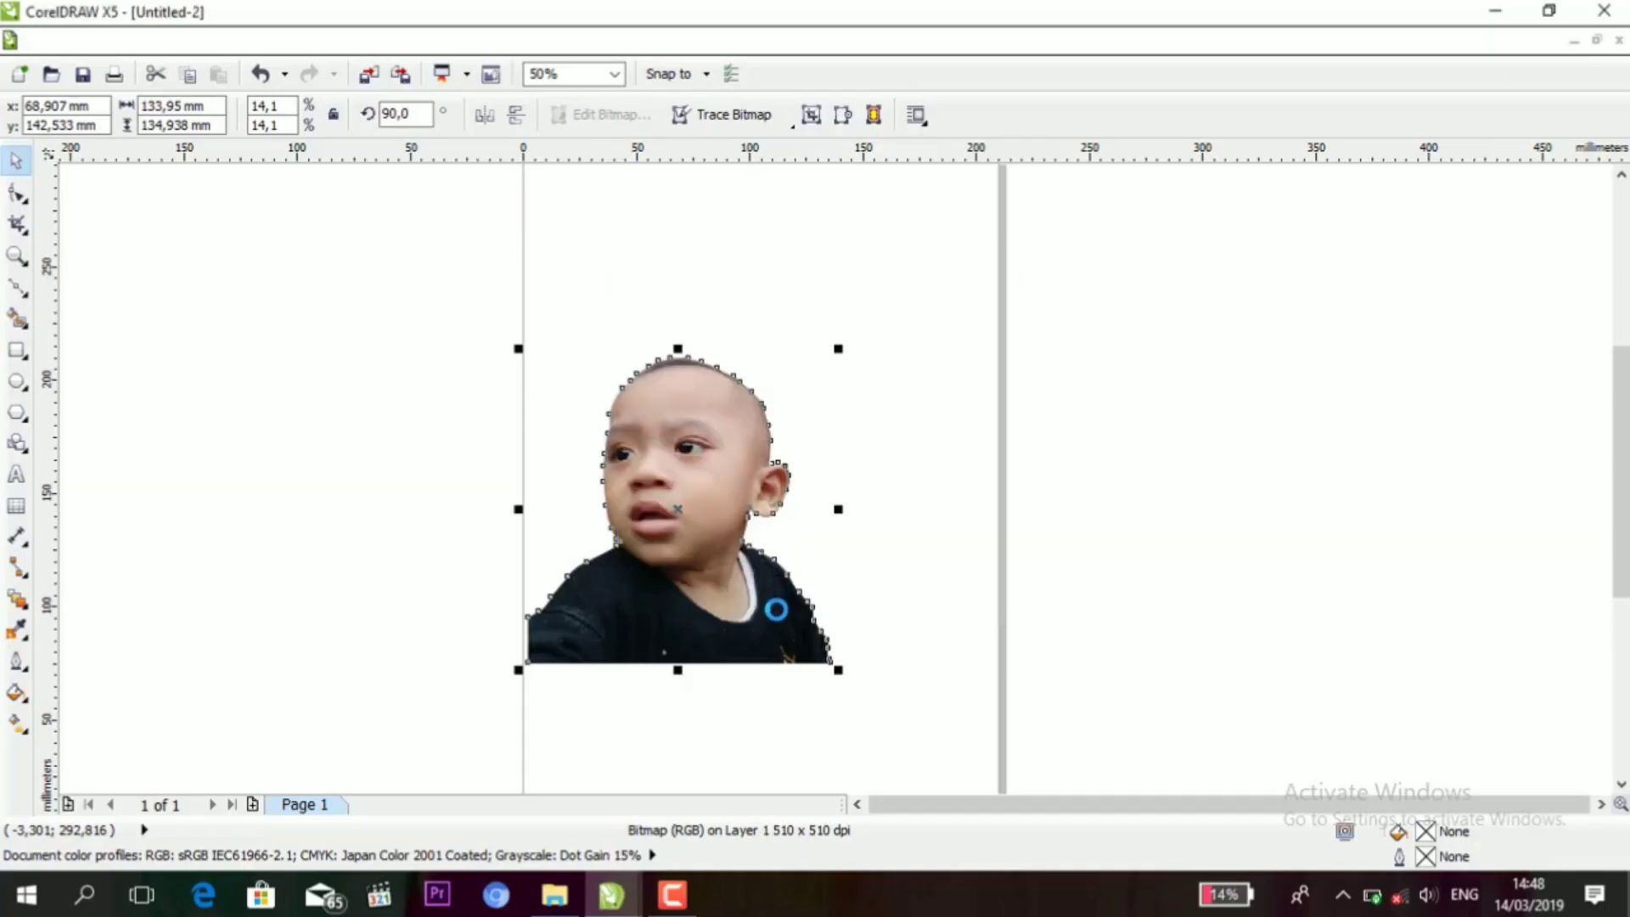
pyautogui.click(1019, 479)
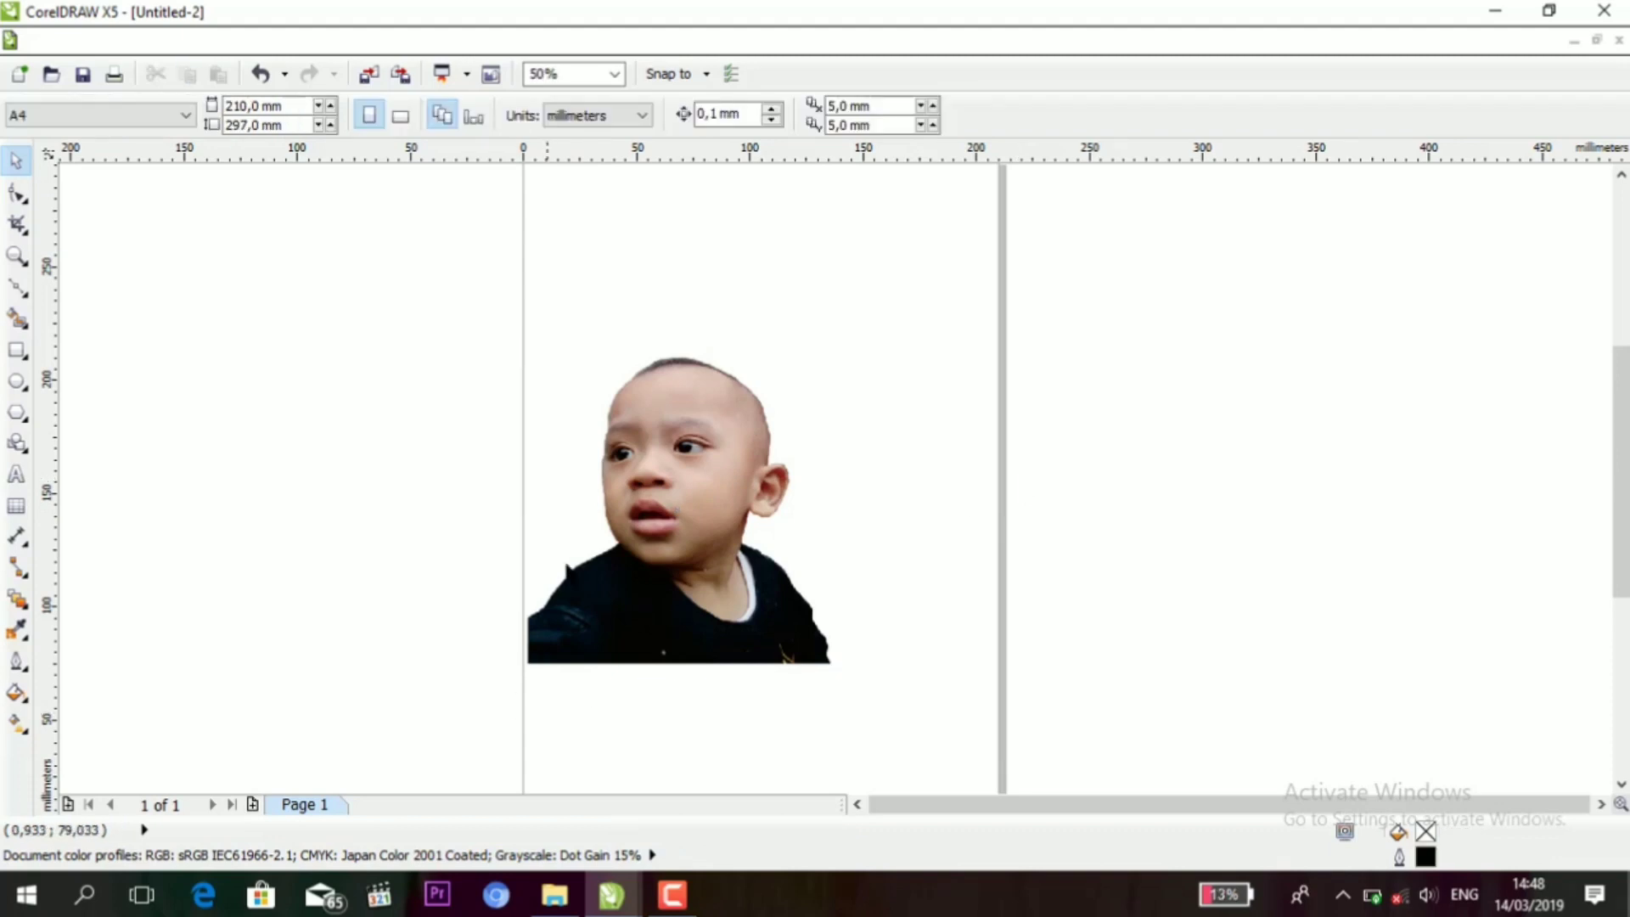
# - Move the converted bitmap to the page's right edge and back to the left part of the page
pyautogui.click(775, 517)
pyautogui.moveTo(706, 502); pyautogui.dragTo(866, 444)
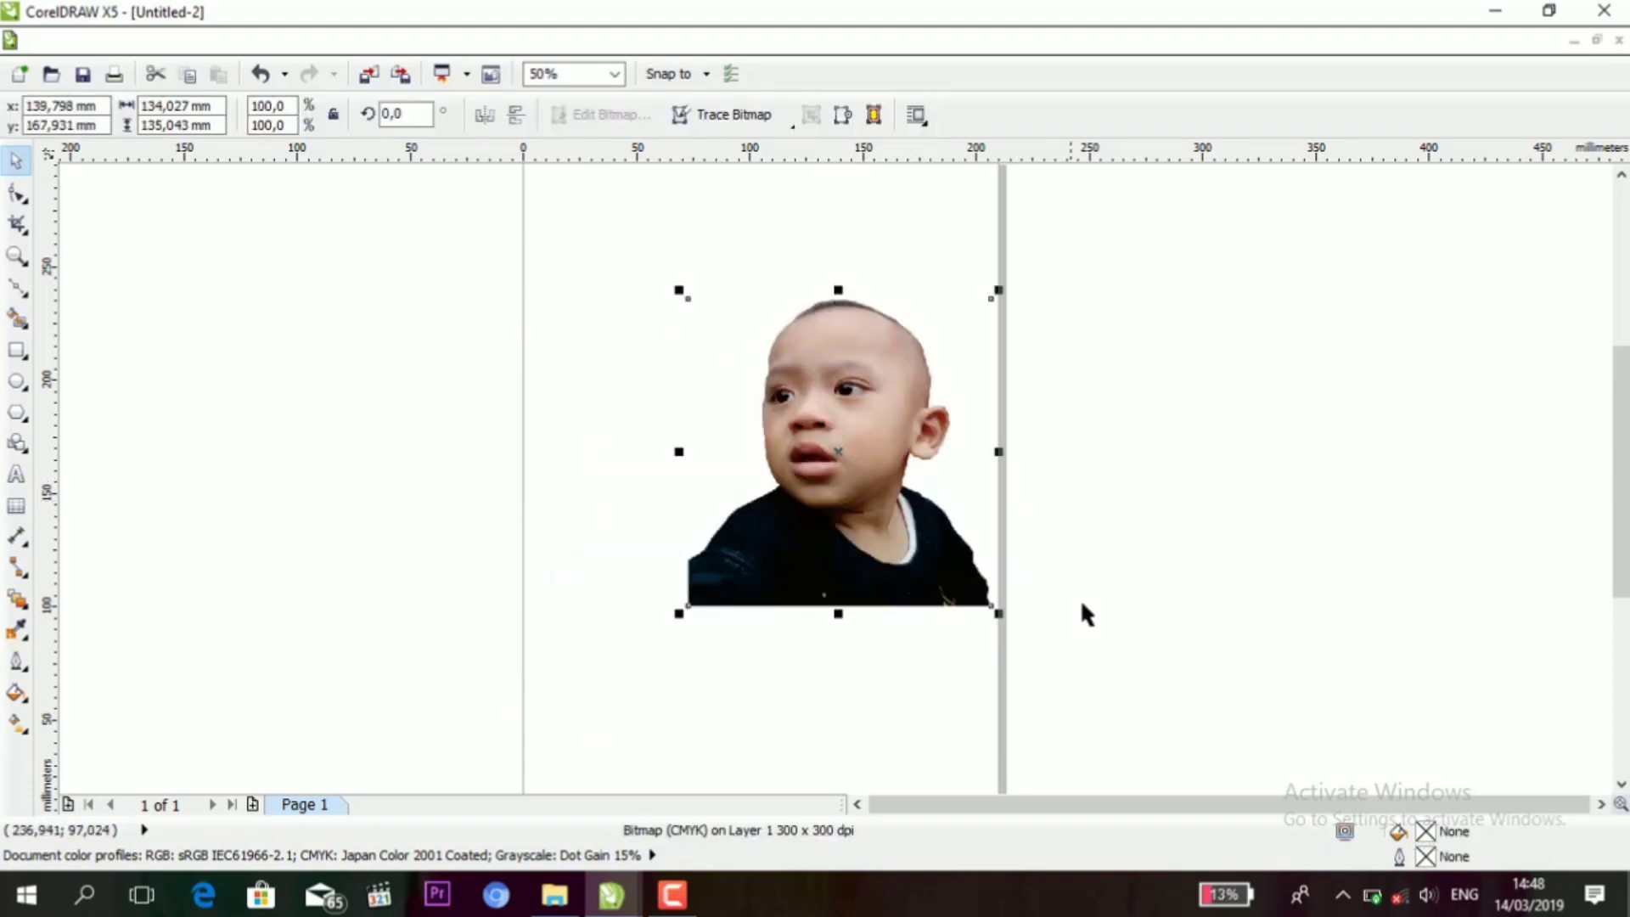
pyautogui.click(991, 613)
pyautogui.click(871, 552)
pyautogui.moveTo(870, 552); pyautogui.dragTo(716, 613)
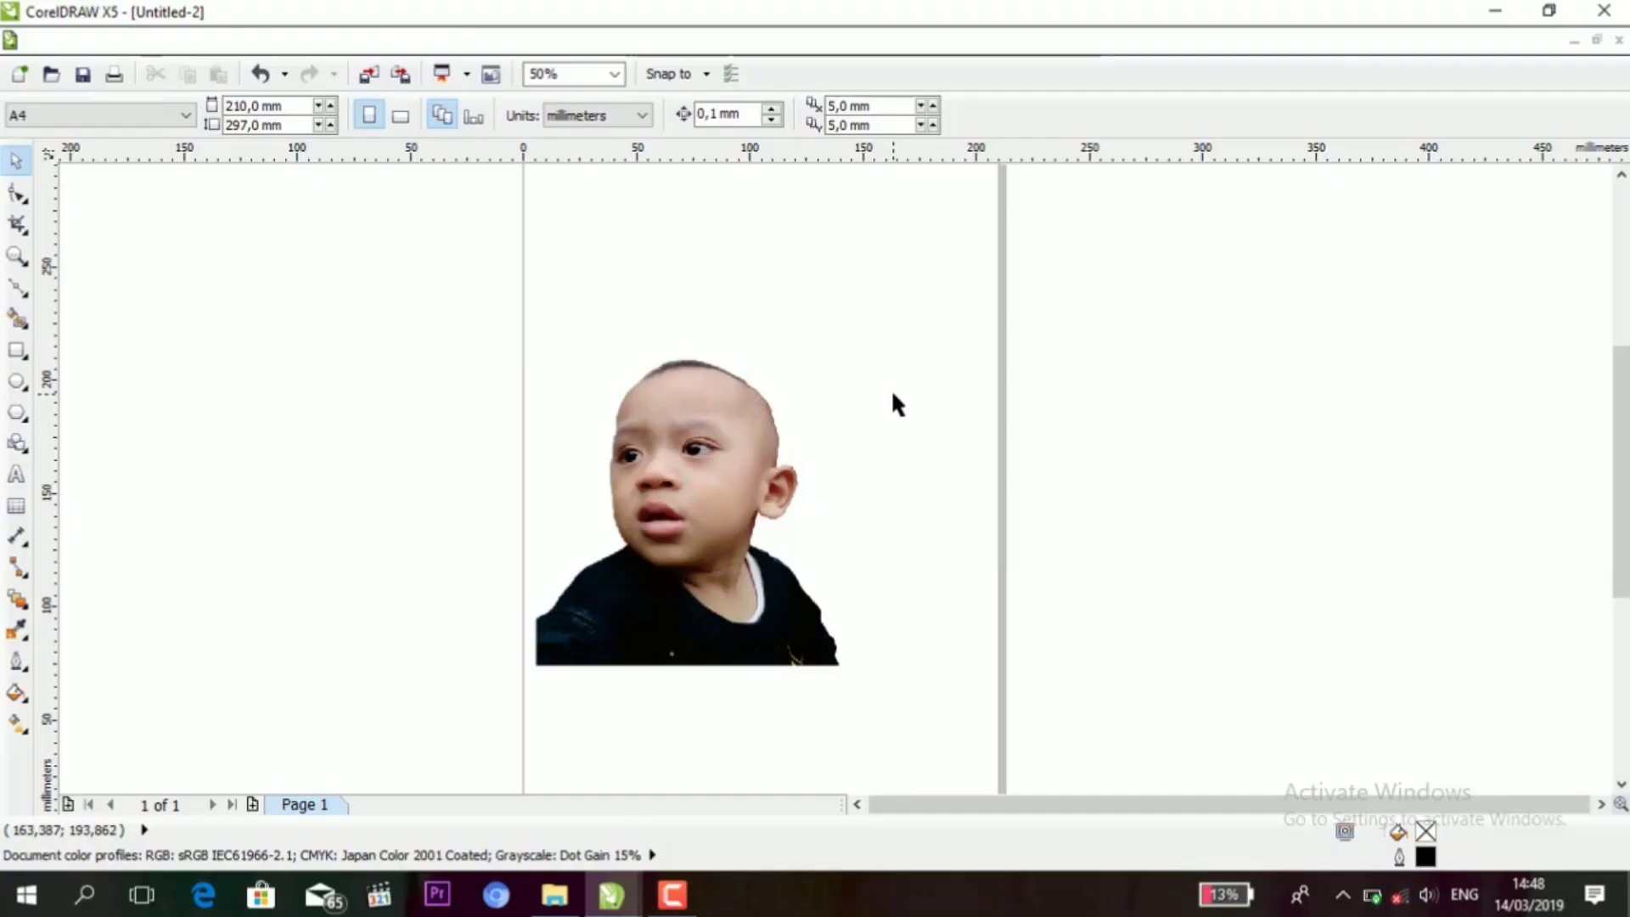
# - Move the bitmap leftward so that it straddles the page's left edge
pyautogui.click(745, 480)
pyautogui.click(1001, 505)
pyautogui.click(727, 450)
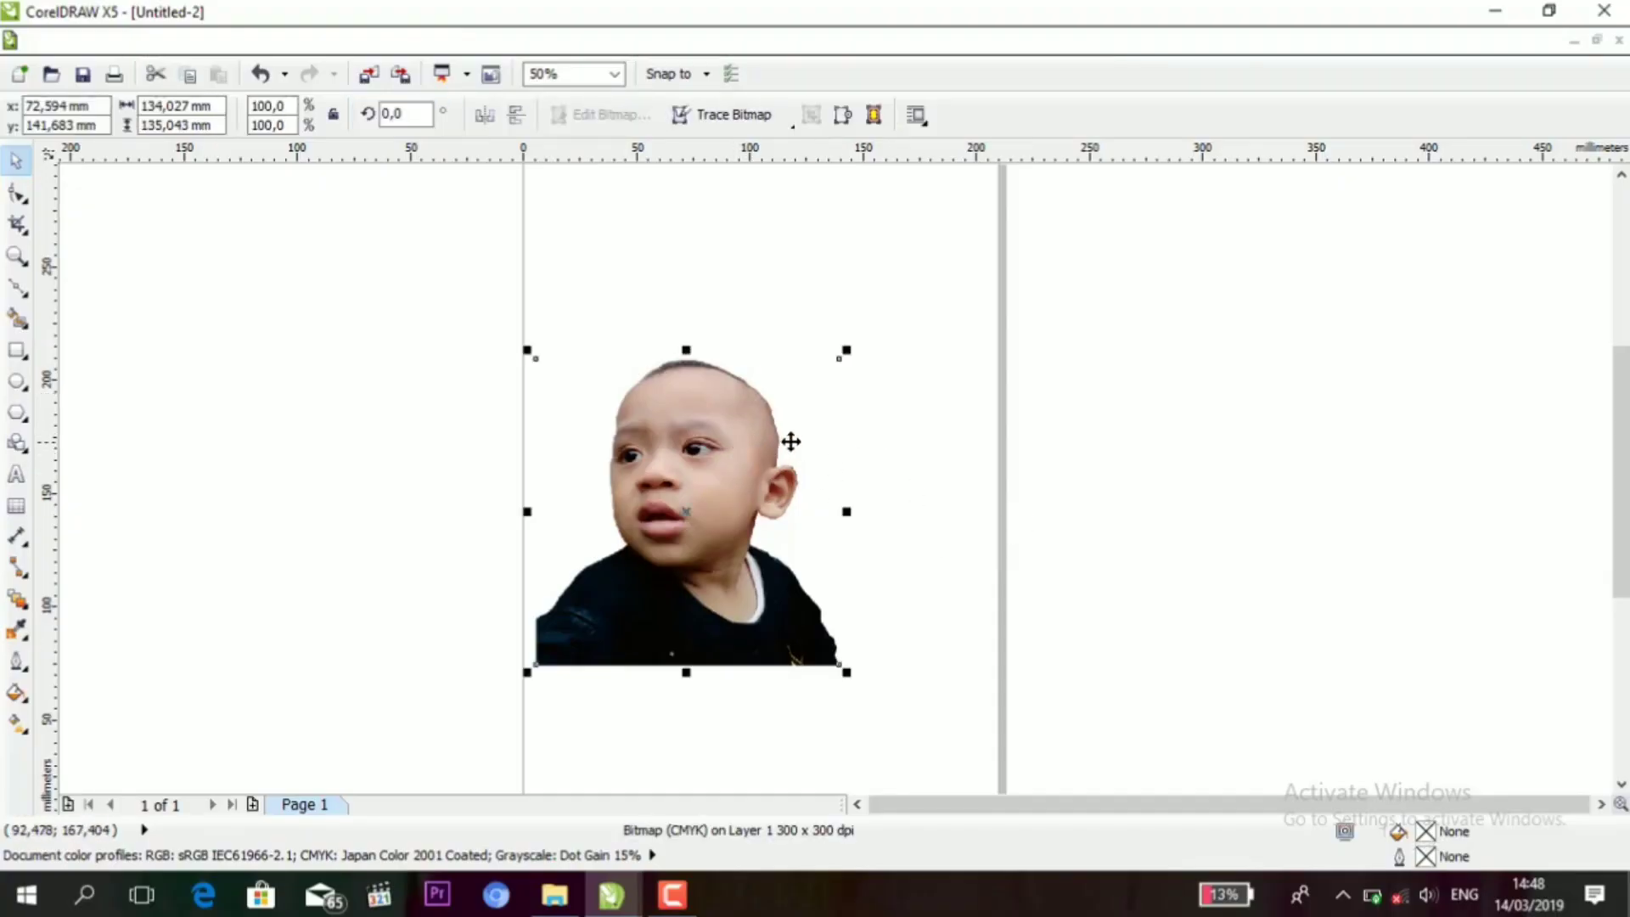
pyautogui.moveTo(790, 440); pyautogui.dragTo(658, 430)
pyautogui.click(766, 421)
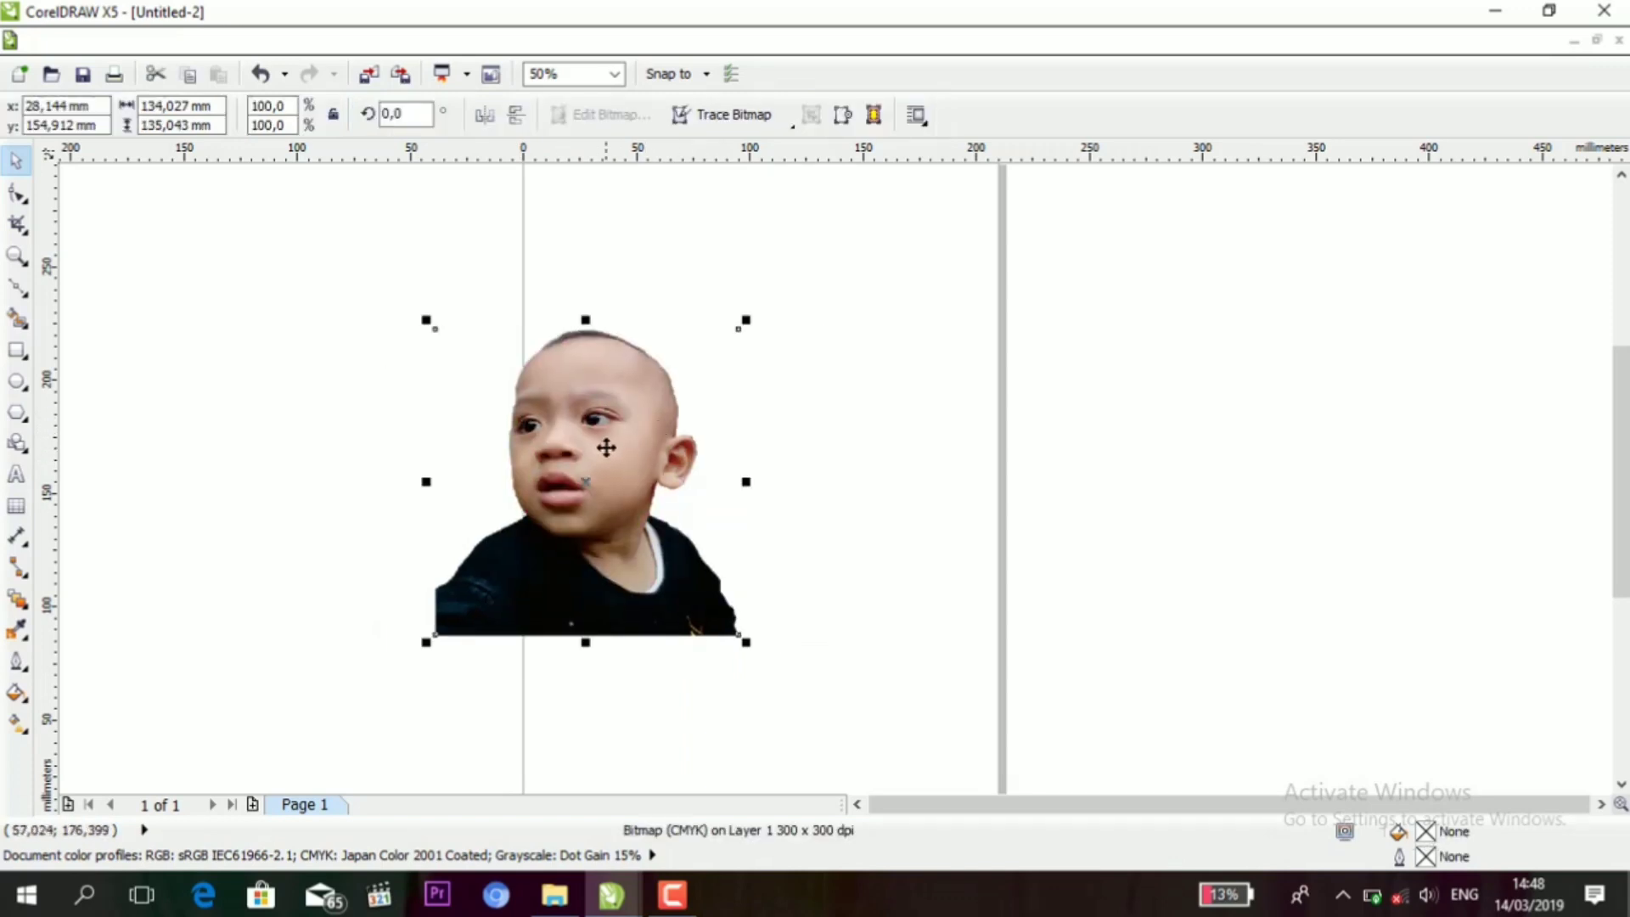
# - Duplicate the portrait bitmap and place the copy beside the original, across the page's right edge
pyautogui.hotkey('ctrl', 'd')
pyautogui.click(877, 410)
pyautogui.click(507, 432)
pyautogui.hotkey('ctrl', 'd')
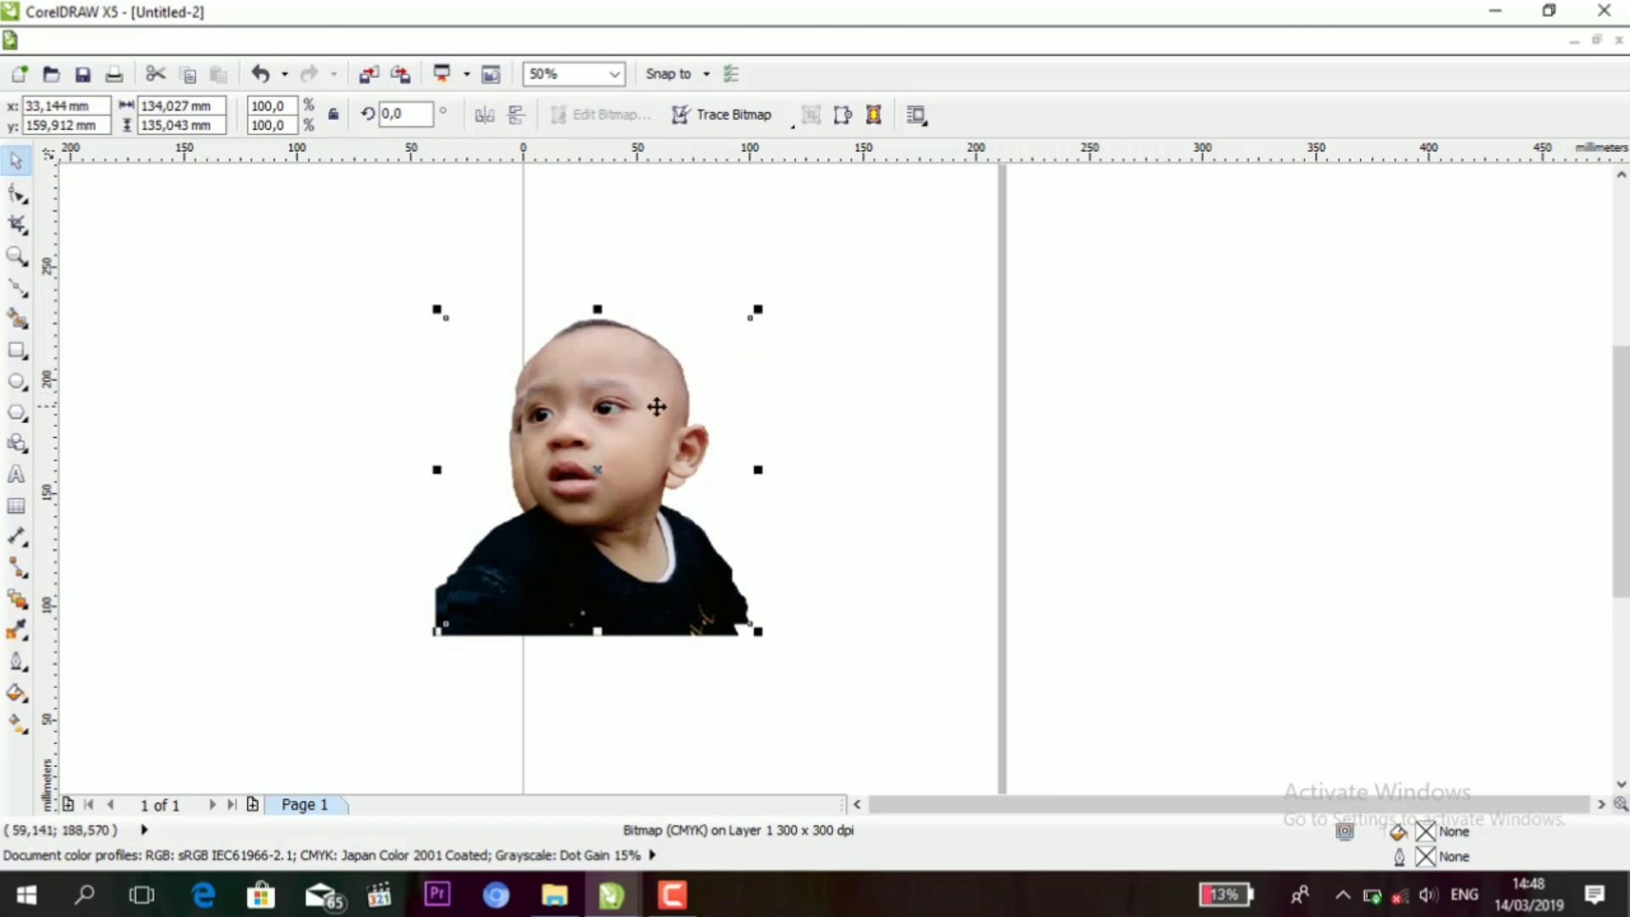
pyautogui.moveTo(655, 408); pyautogui.dragTo(828, 431)
pyautogui.moveTo(798, 507); pyautogui.dragTo(936, 497)
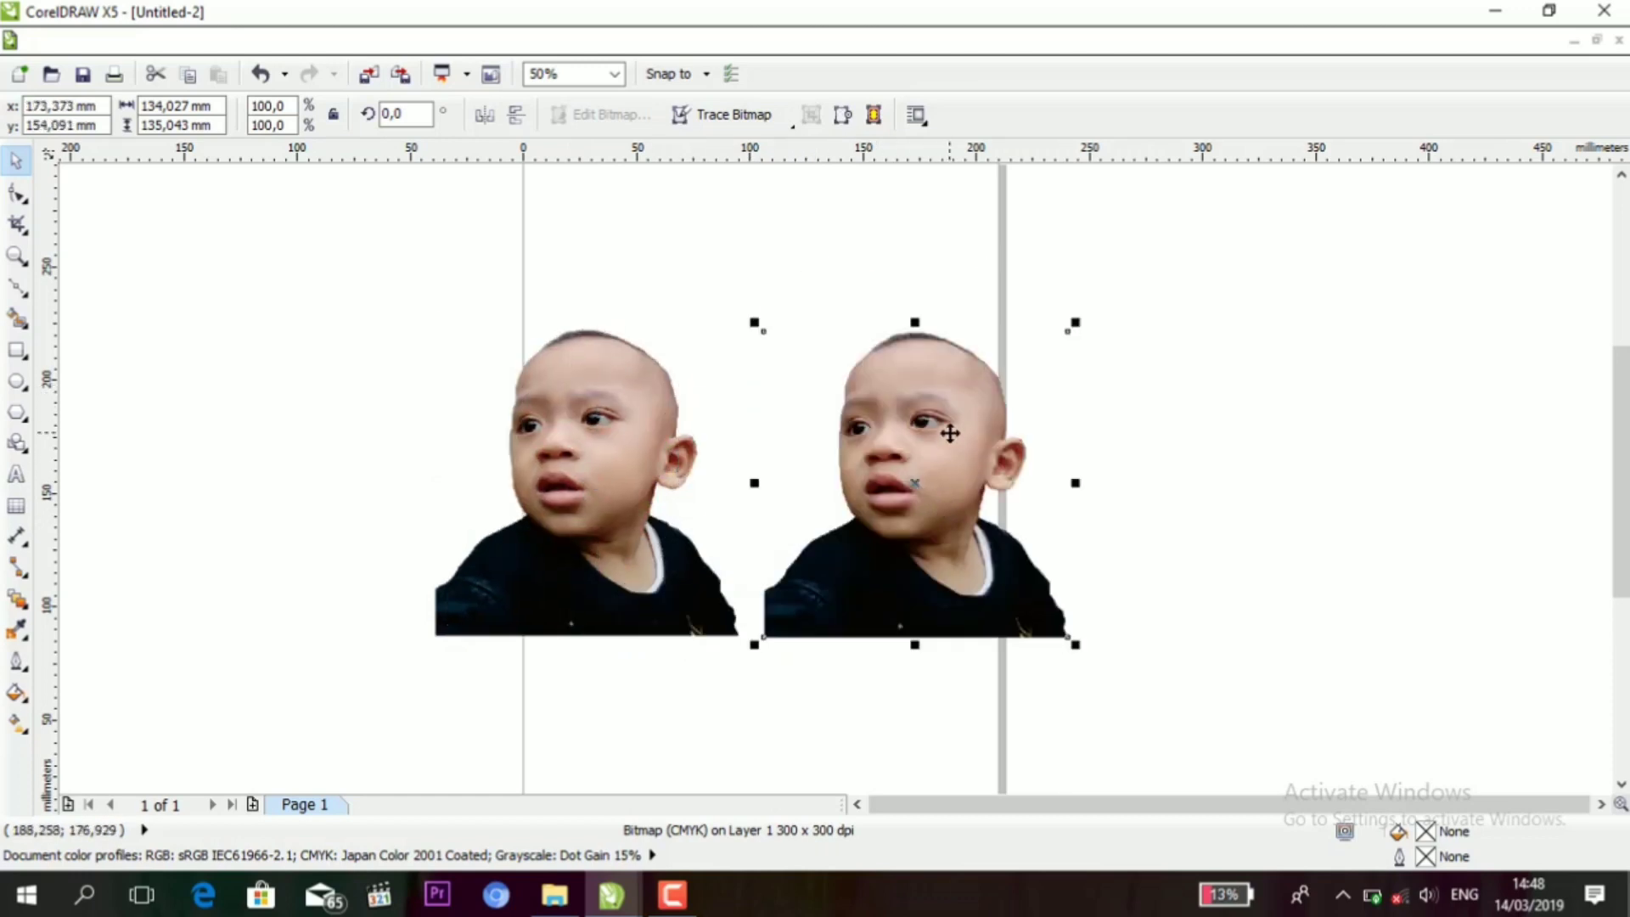
pyautogui.moveTo(950, 434); pyautogui.dragTo(956, 433)
pyautogui.click(1045, 455)
pyautogui.click(934, 444)
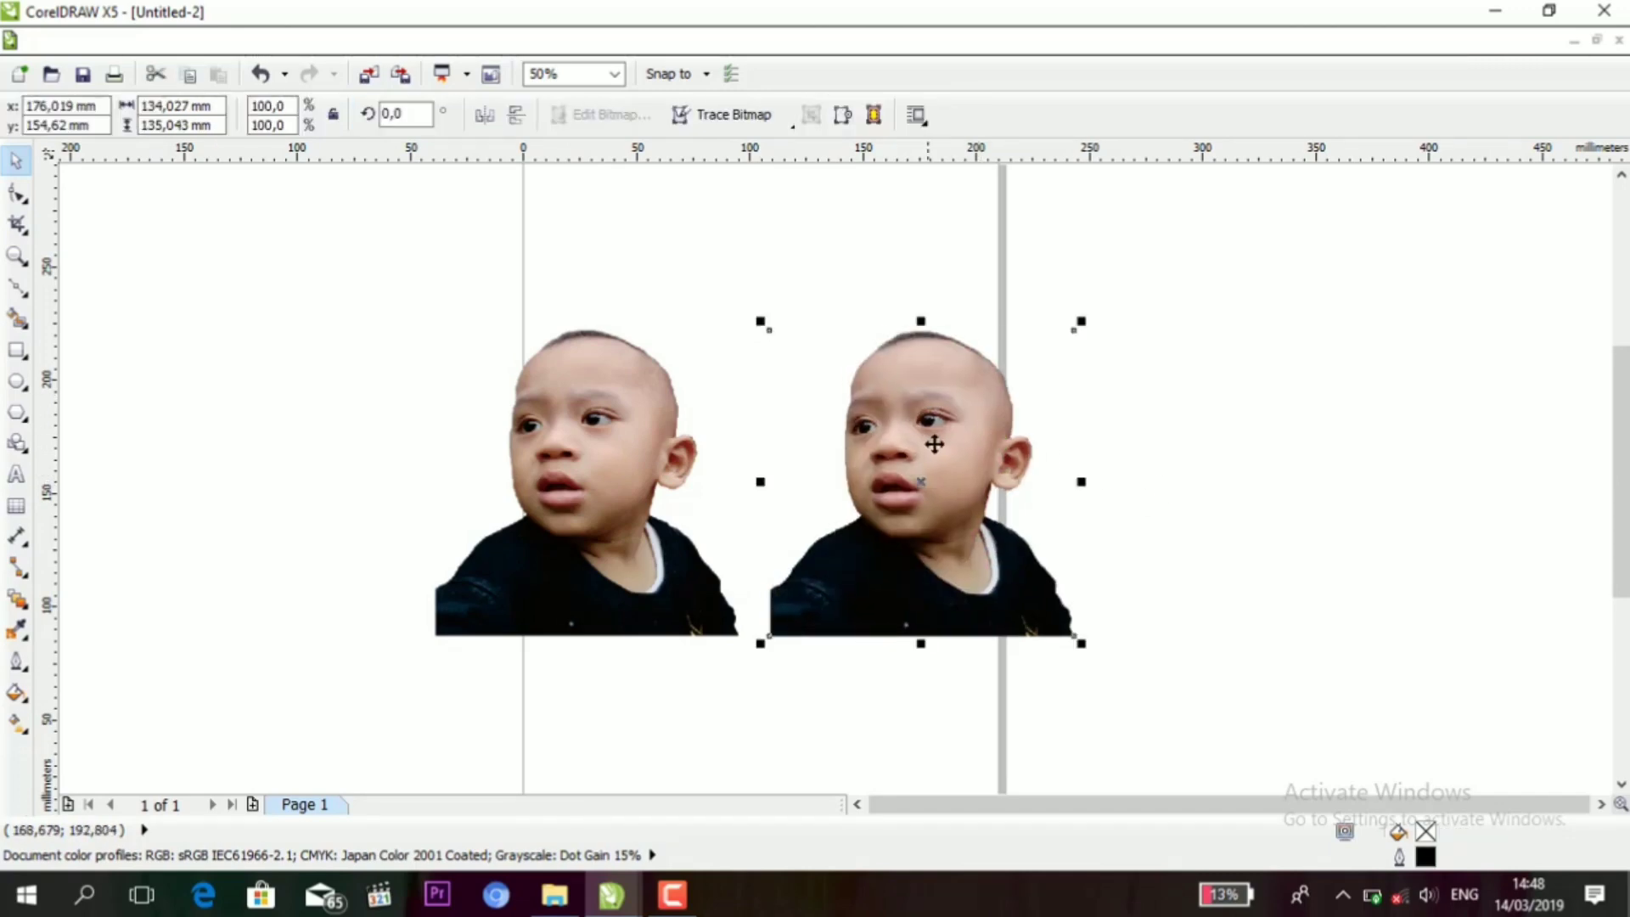
# - Move the duplicate portrait to the empty area left of the original and mirror it horizontally
pyautogui.click(1179, 374)
pyautogui.click(957, 411)
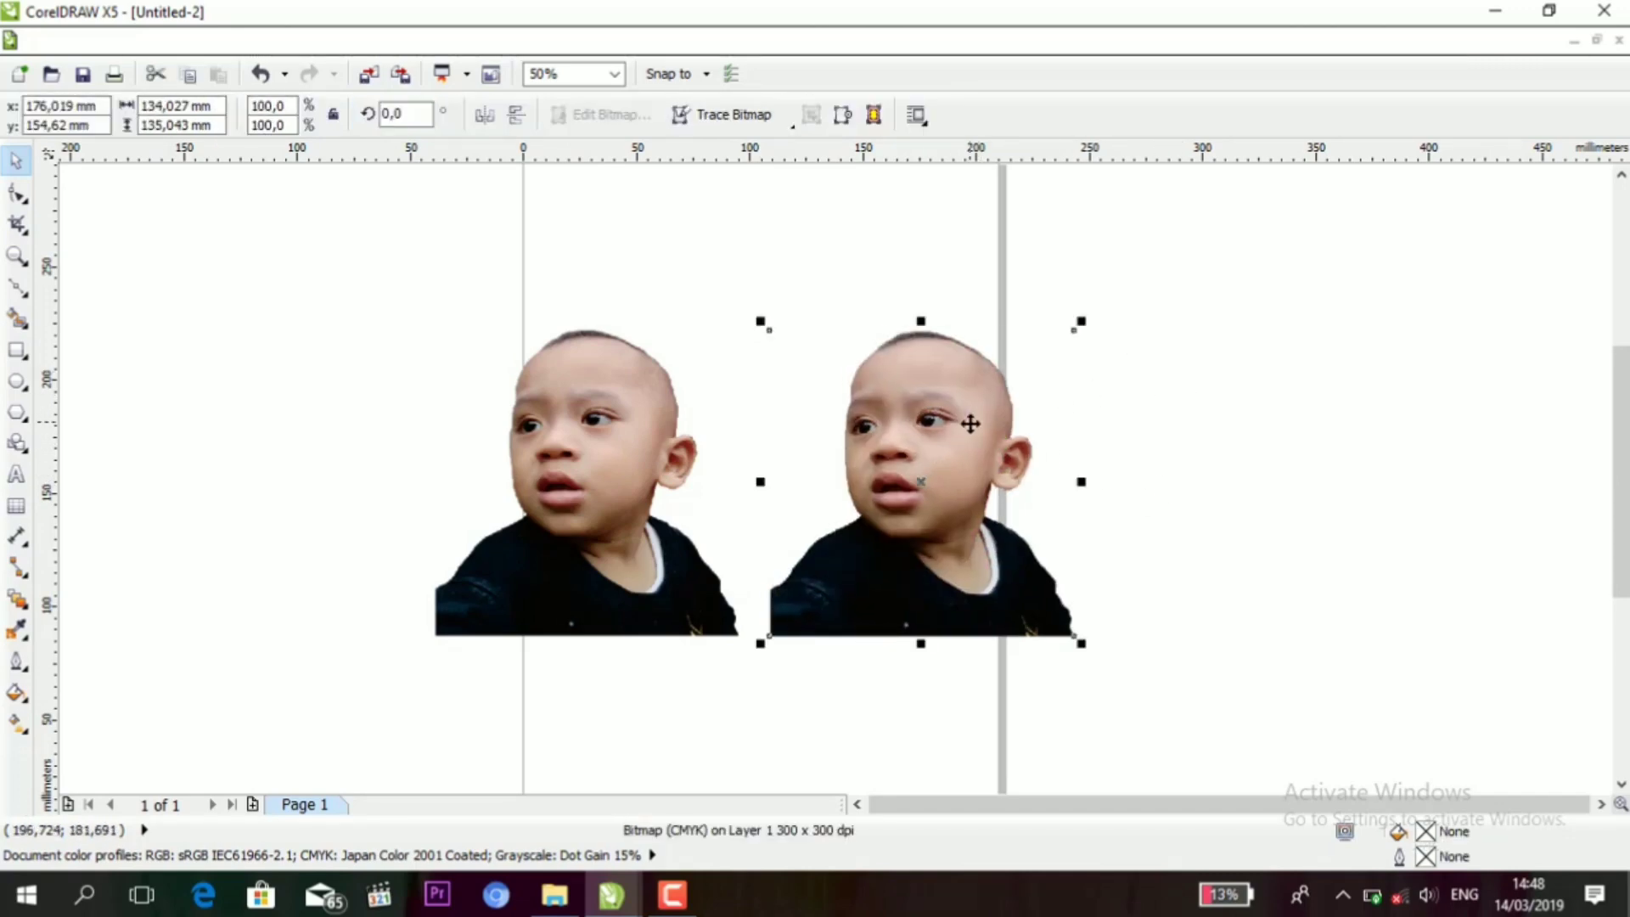
pyautogui.moveTo(876, 442); pyautogui.dragTo(212, 430)
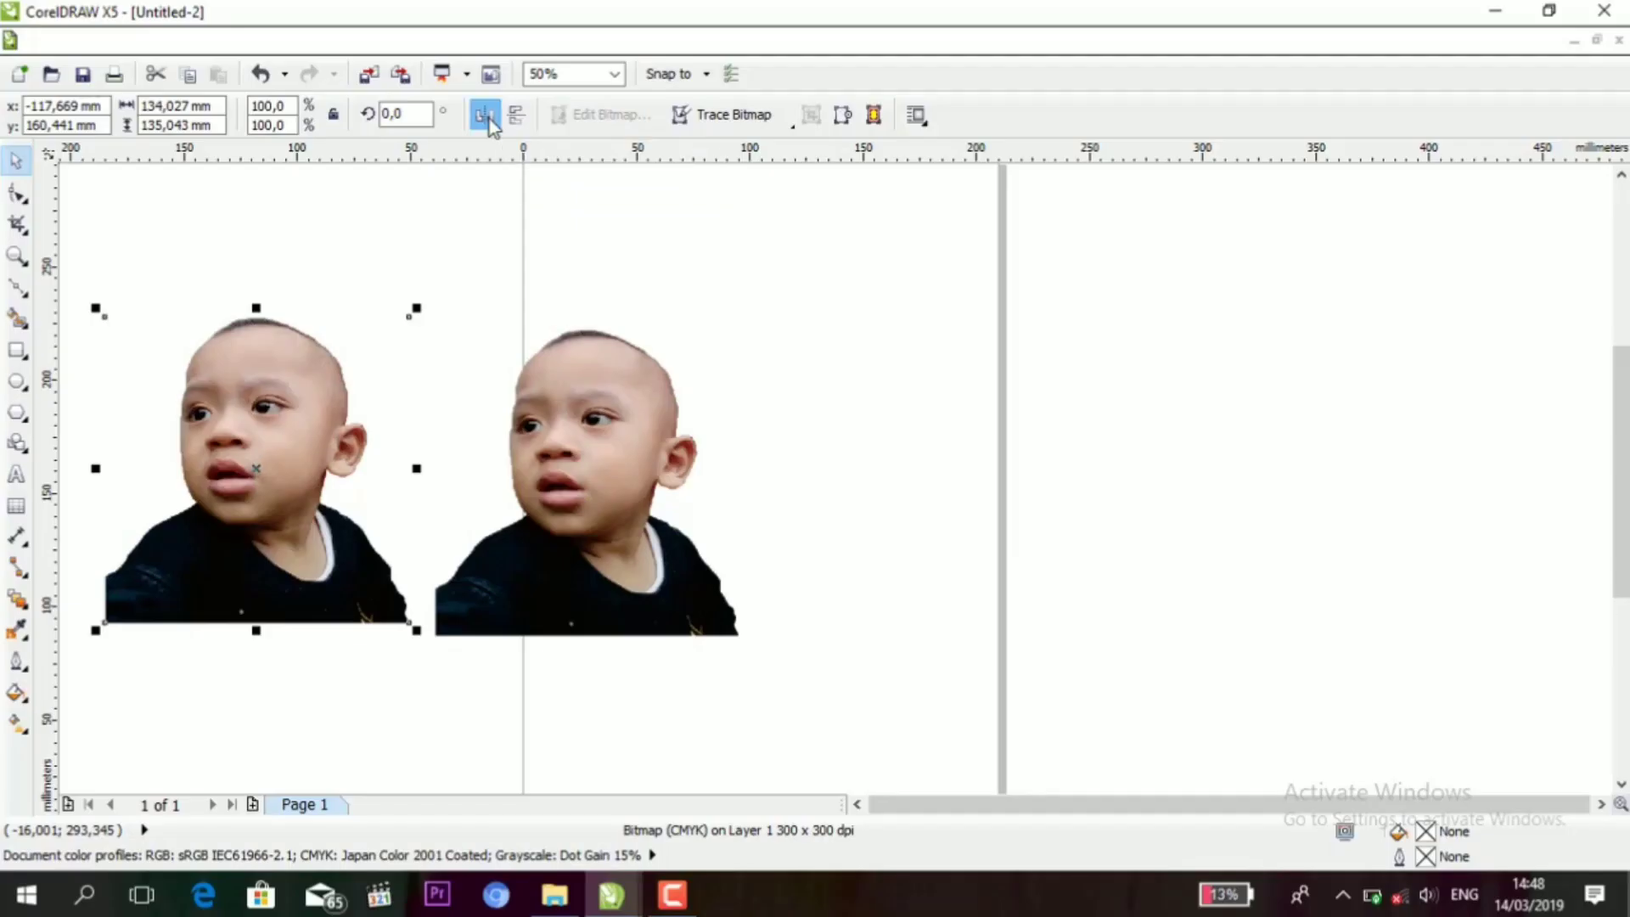
pyautogui.click(486, 116)
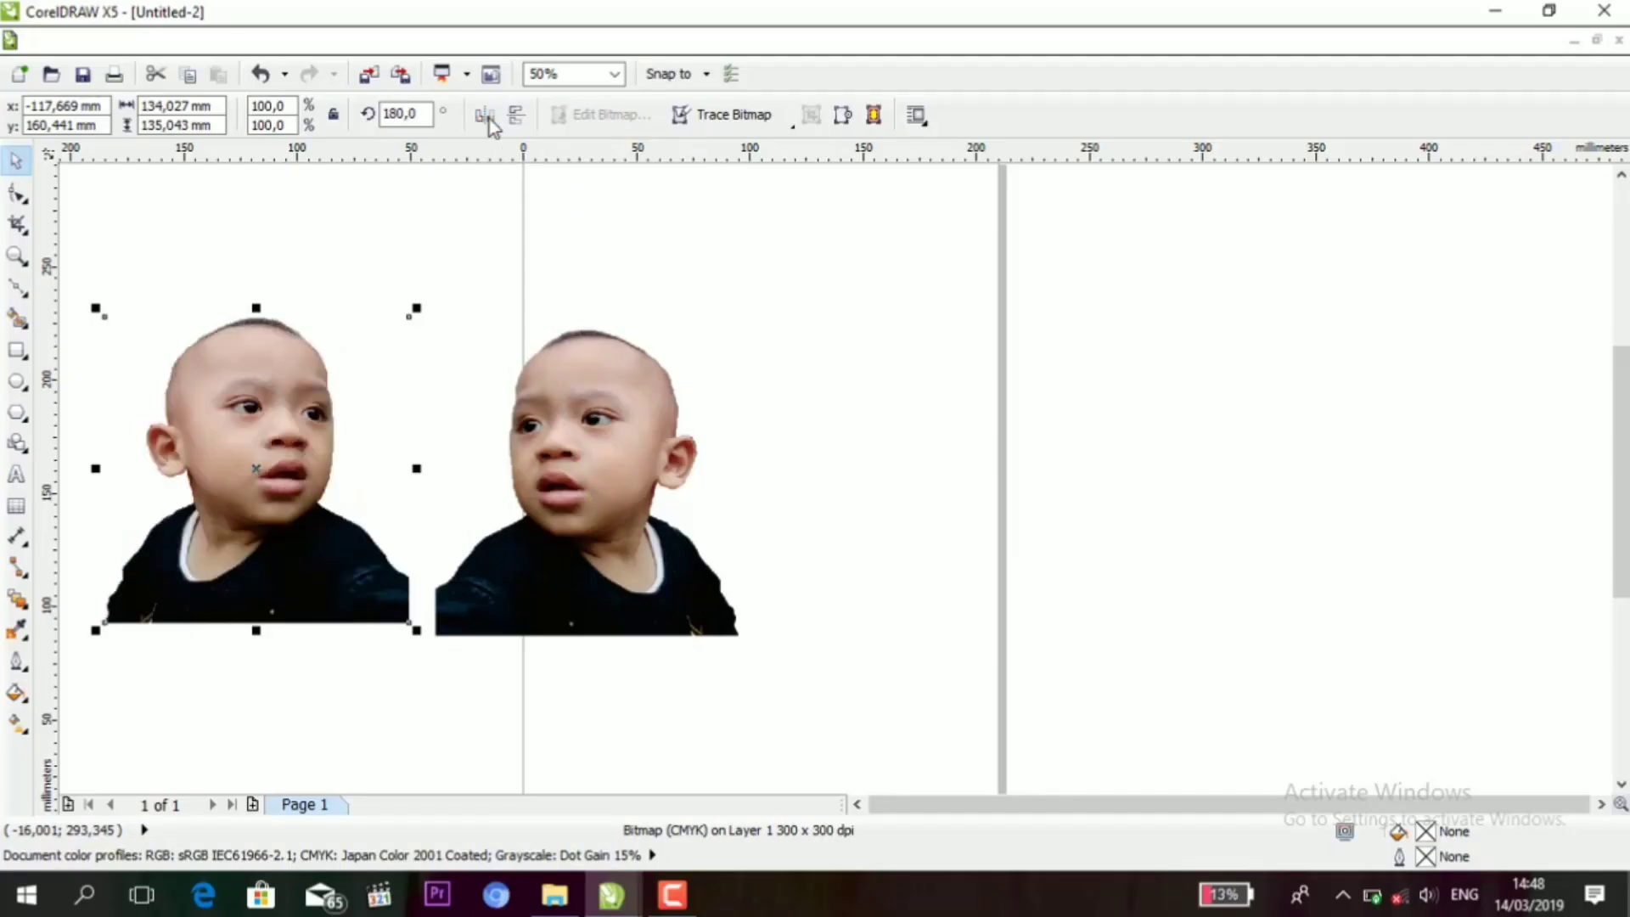
# - Move the original portrait to the page's right edge and the mirrored copy to the left edge, facing each other
pyautogui.click(621, 545)
pyautogui.moveTo(585, 486); pyautogui.dragTo(913, 456)
pyautogui.click(222, 564)
pyautogui.moveTo(265, 547); pyautogui.dragTo(573, 550)
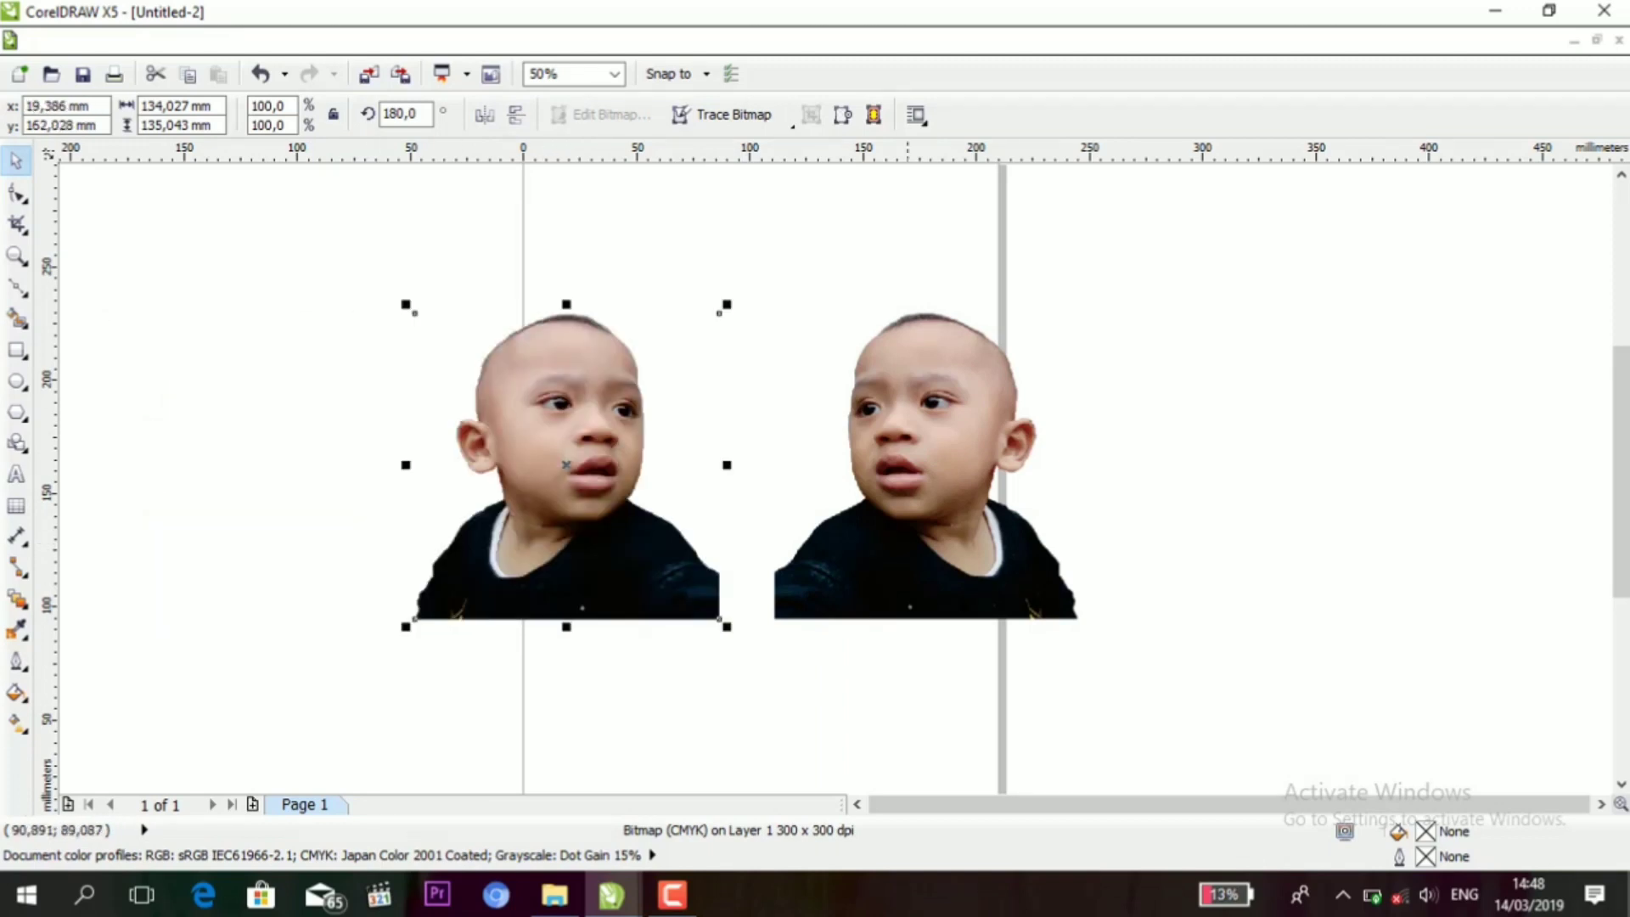
# - Try horizontal and vertical mirroring on the mirrored copy, reverting each flip
pyautogui.click(491, 119)
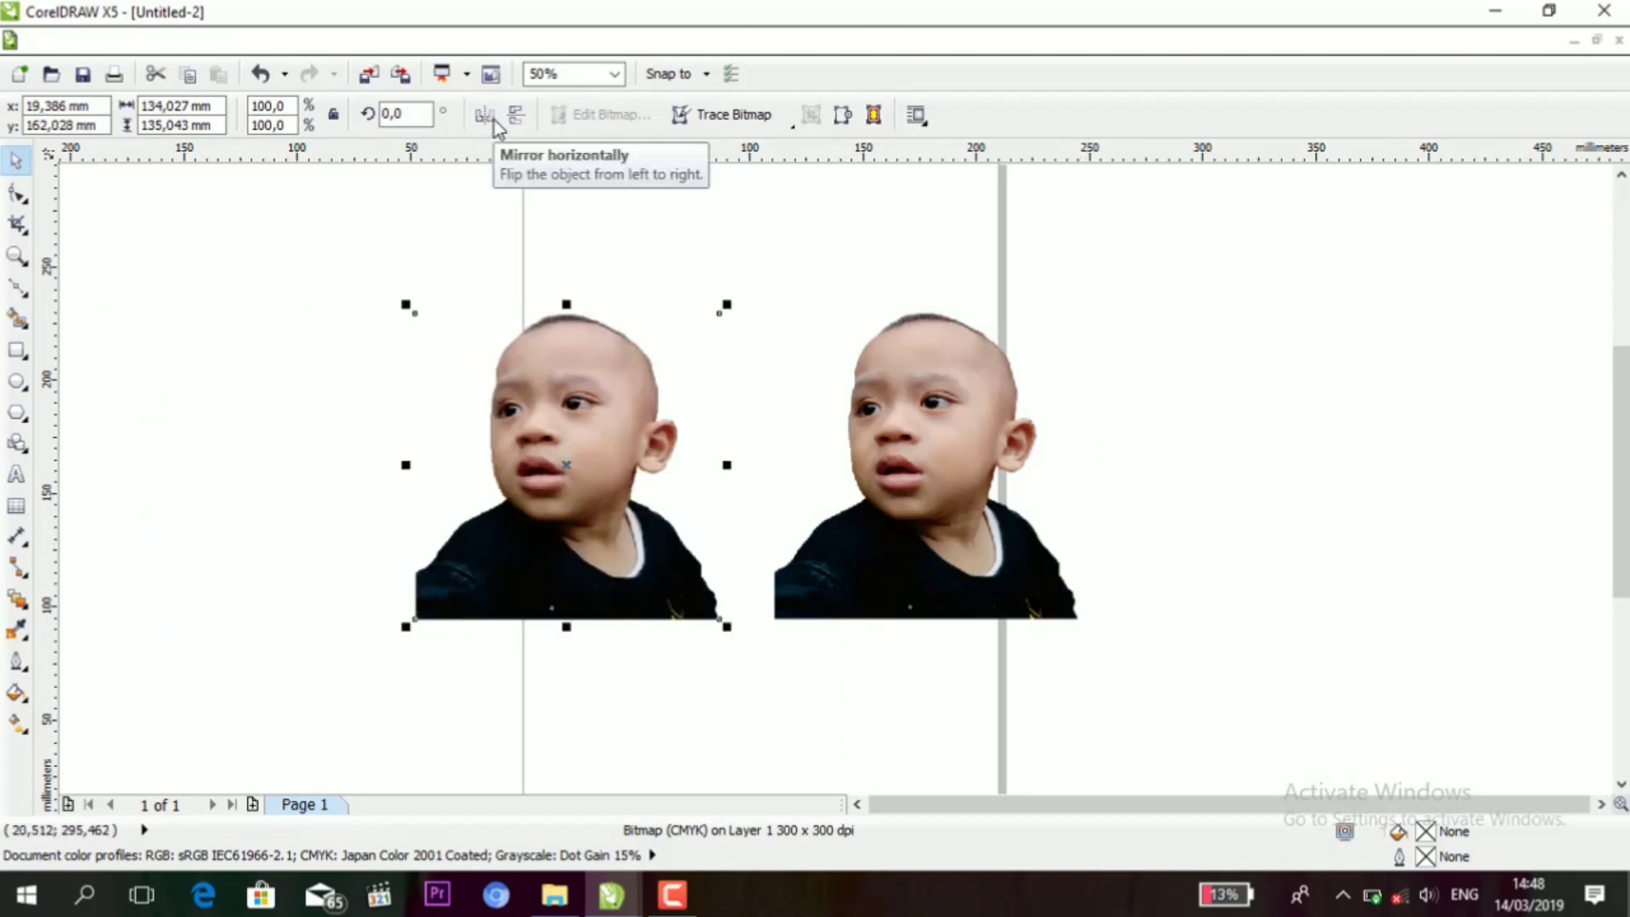
pyautogui.click(517, 116)
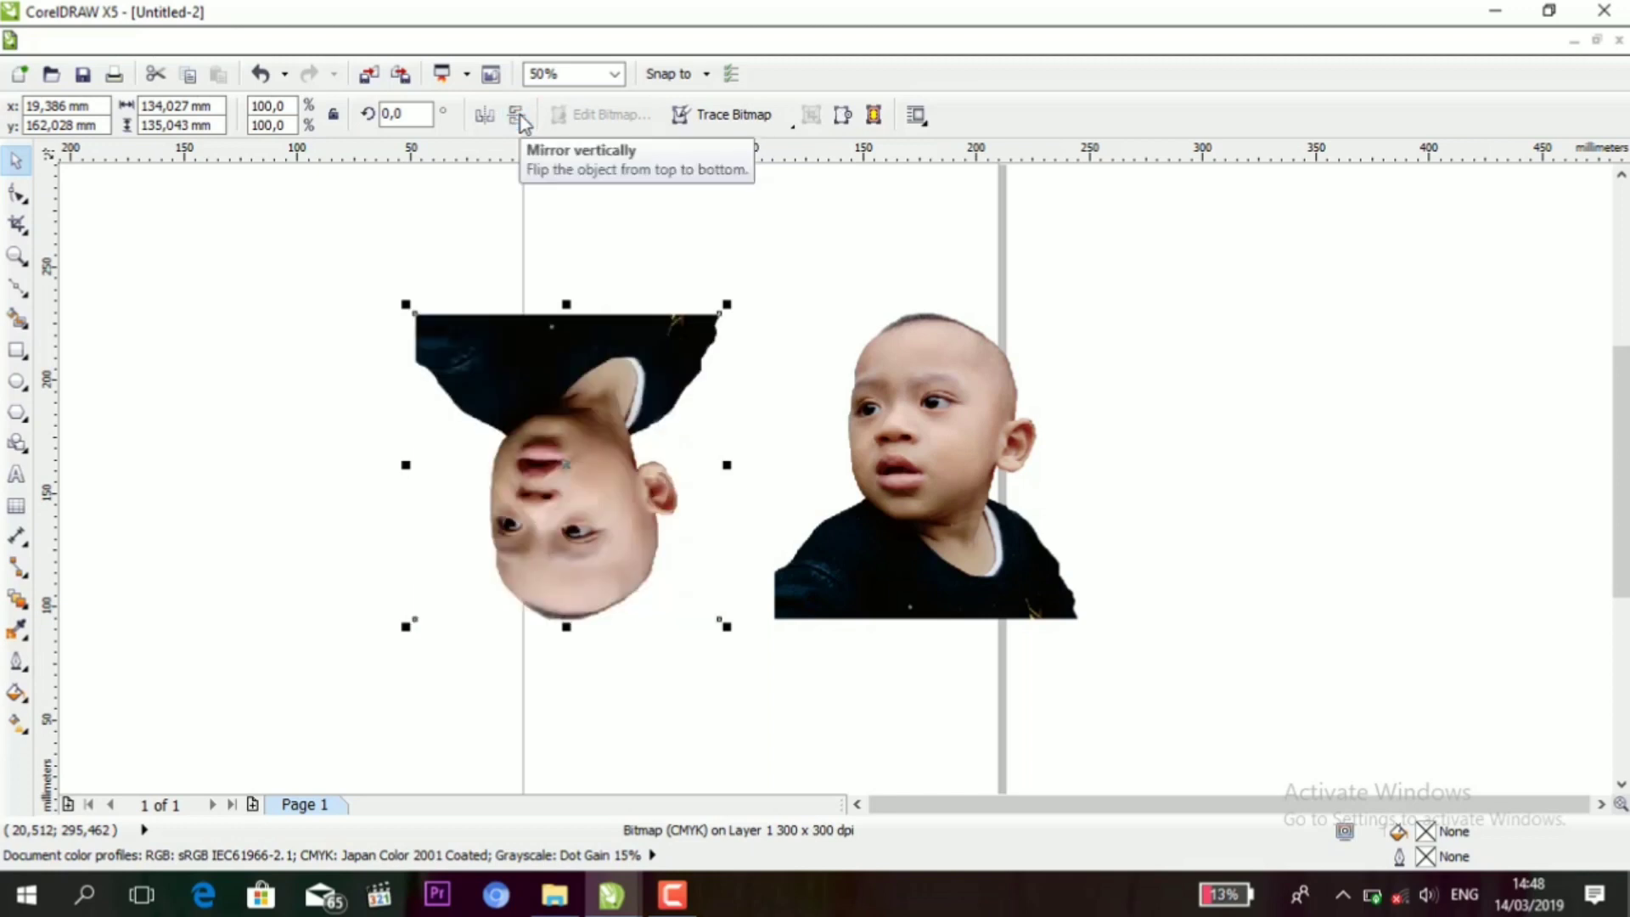
pyautogui.click(519, 118)
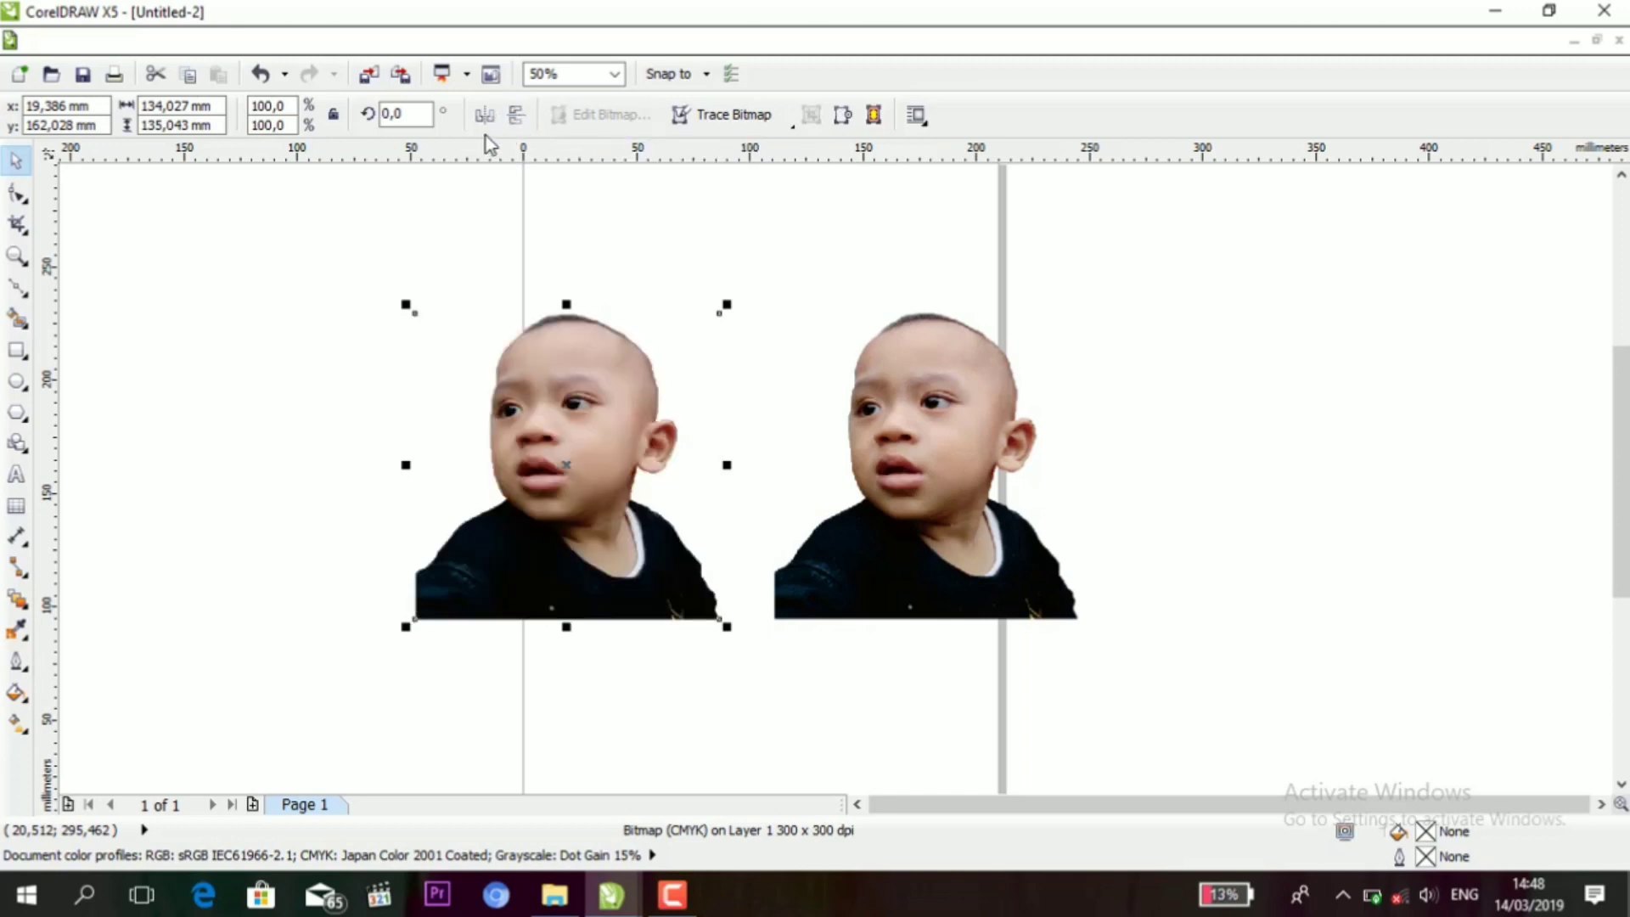
pyautogui.click(485, 115)
pyautogui.click(1186, 422)
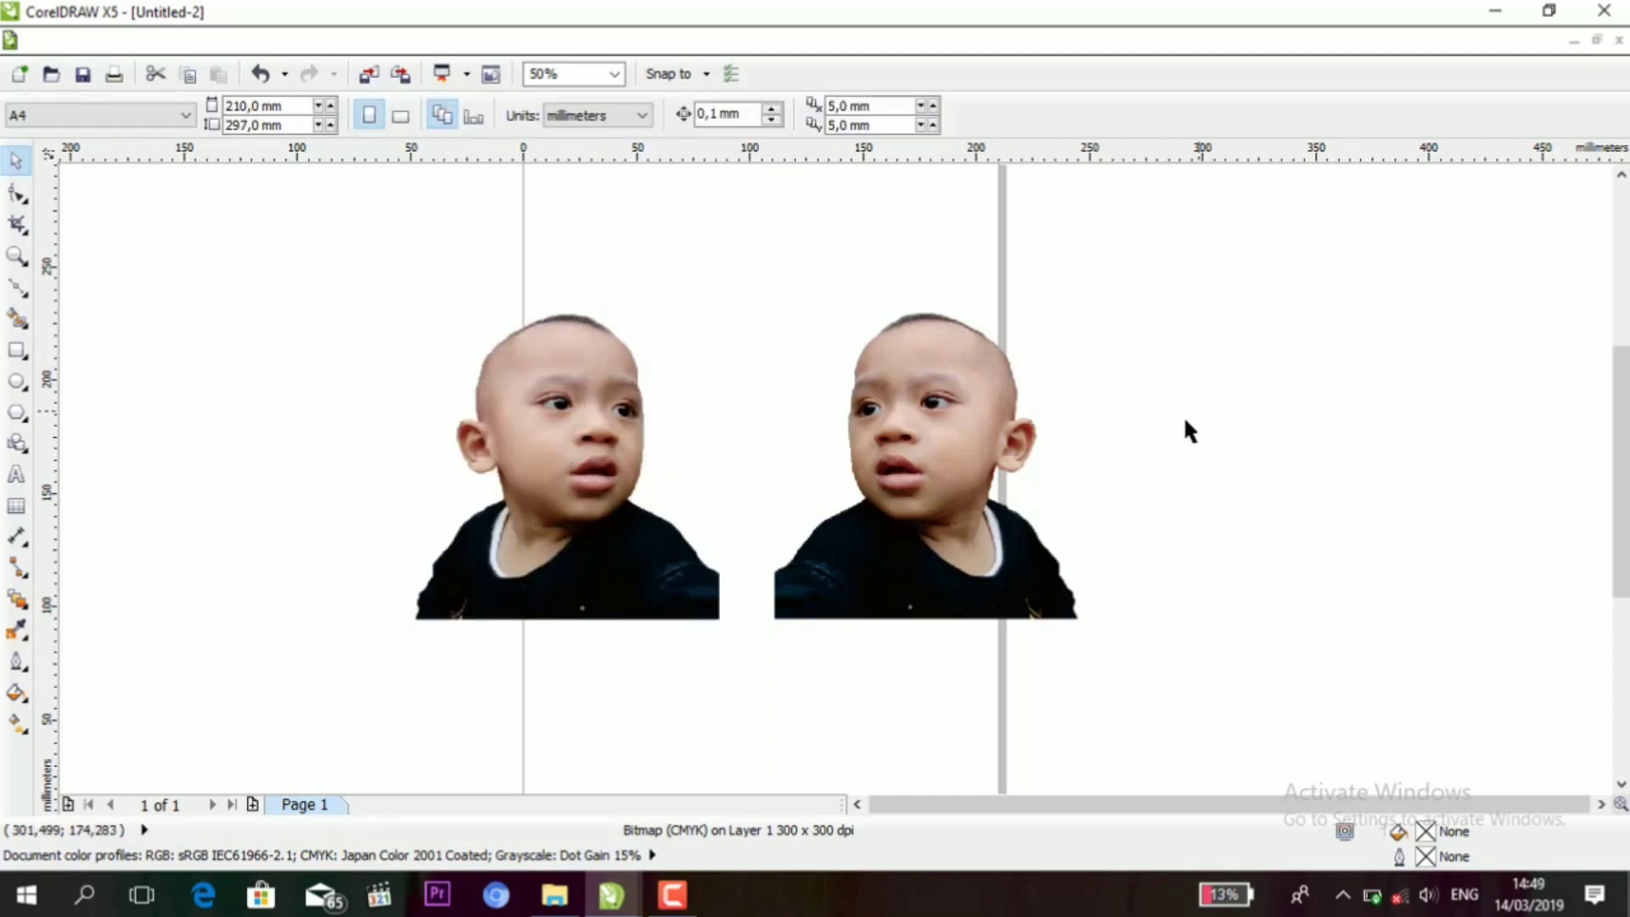
# - Open the Black and White (1-bit) mode conversion for the unmirrored portrait and fit the whole image in its preview
pyautogui.click(946, 431)
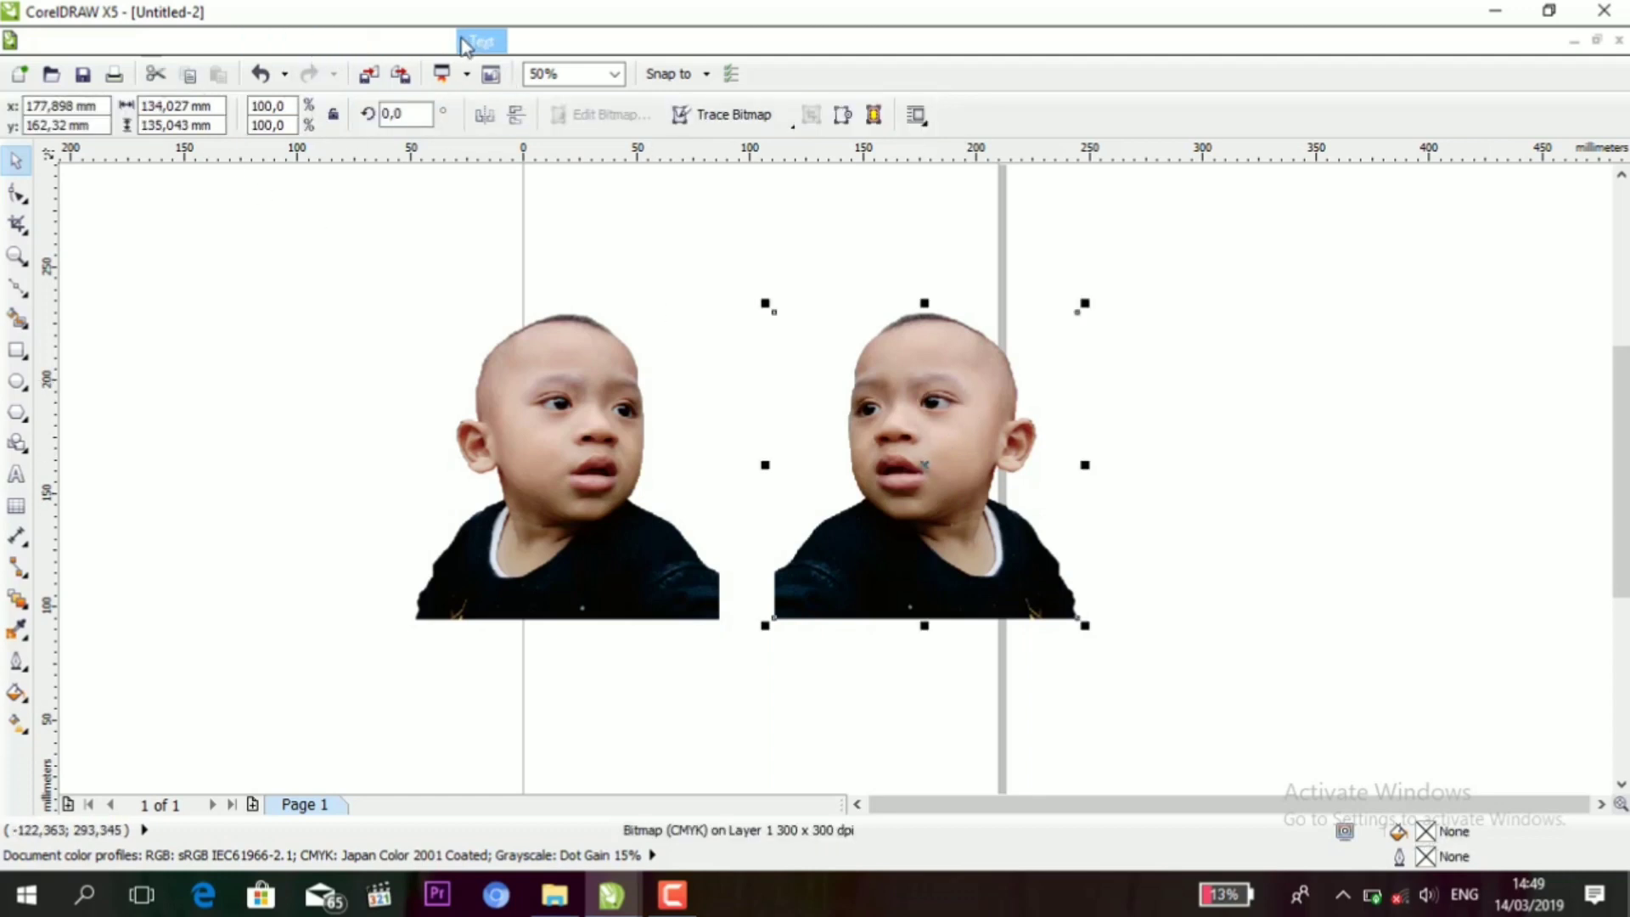
pyautogui.click(420, 41)
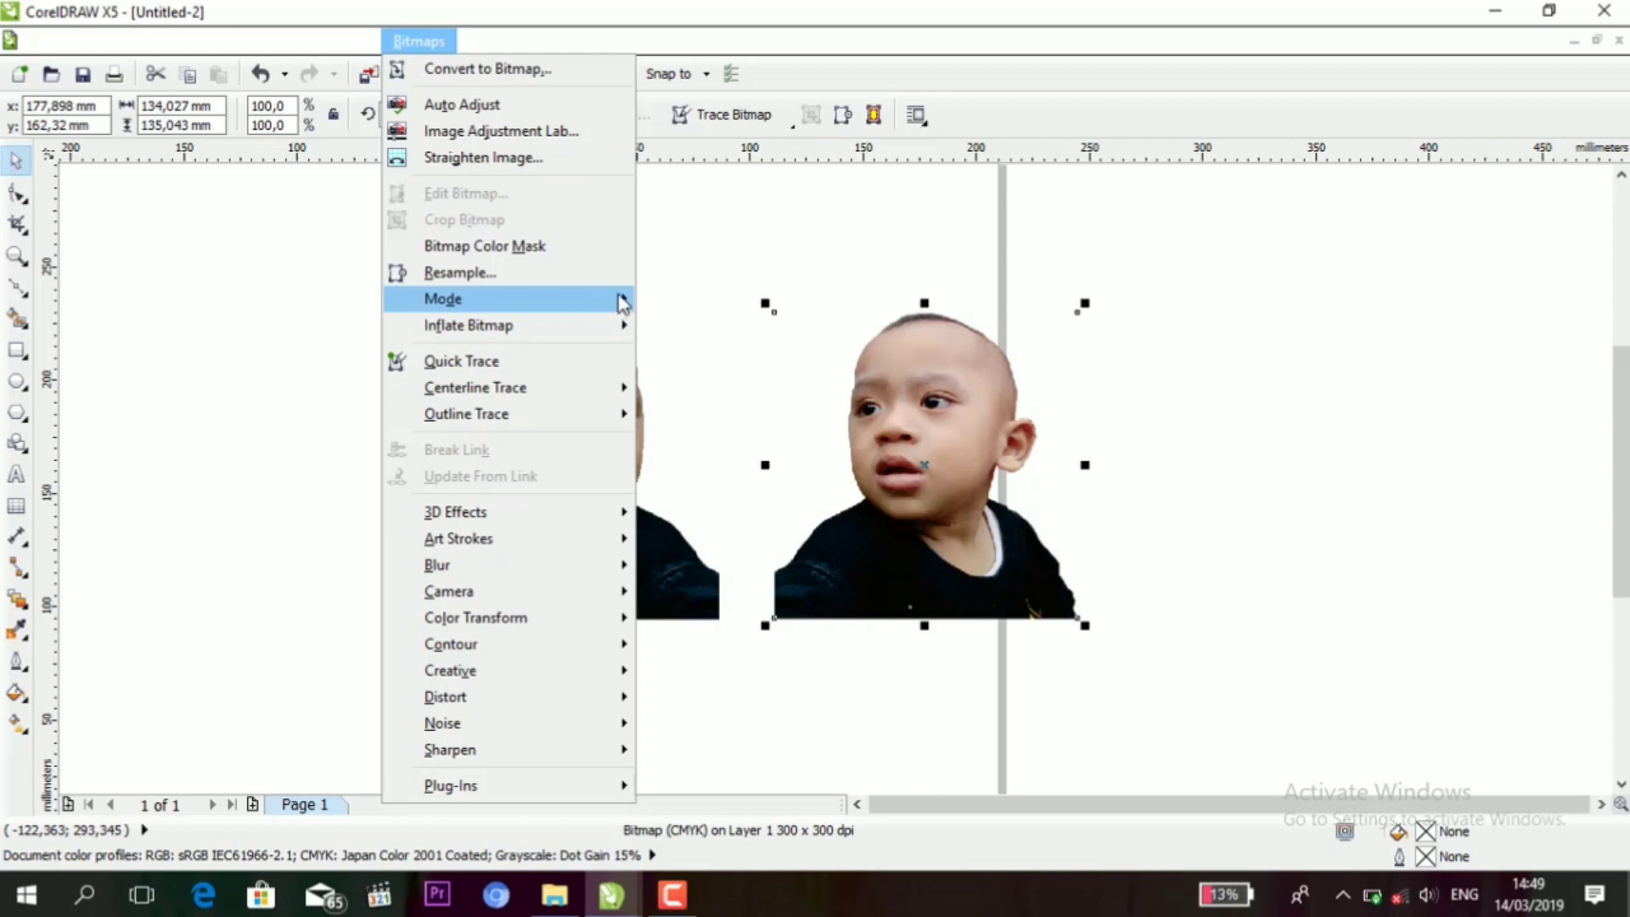
pyautogui.click(696, 205)
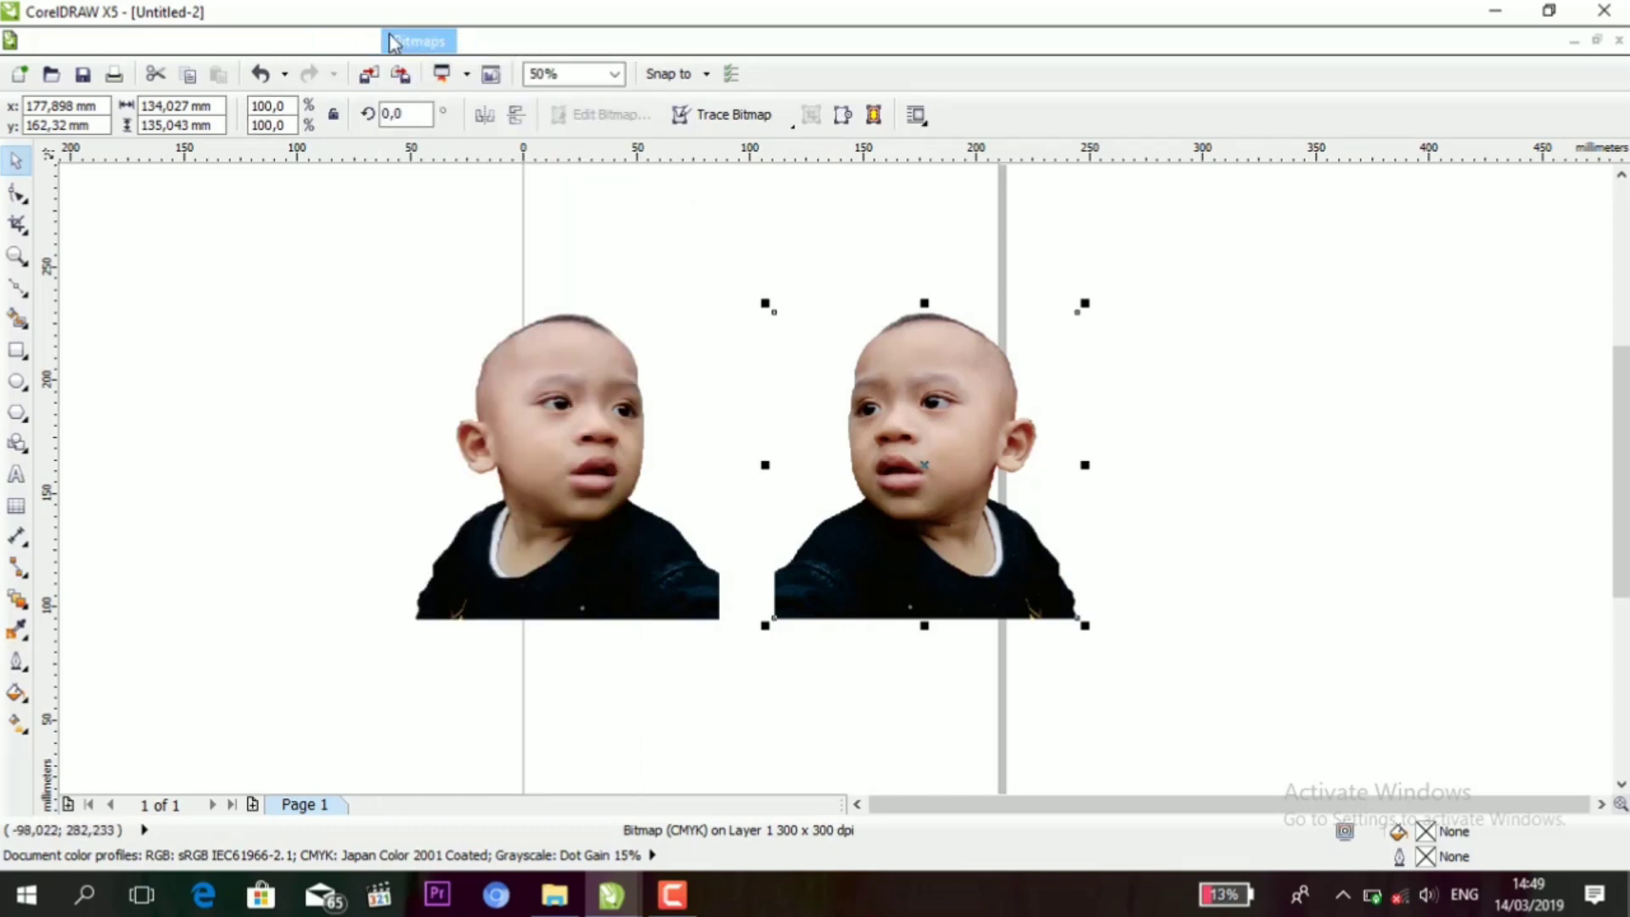
pyautogui.click(418, 41)
pyautogui.moveTo(501, 310)
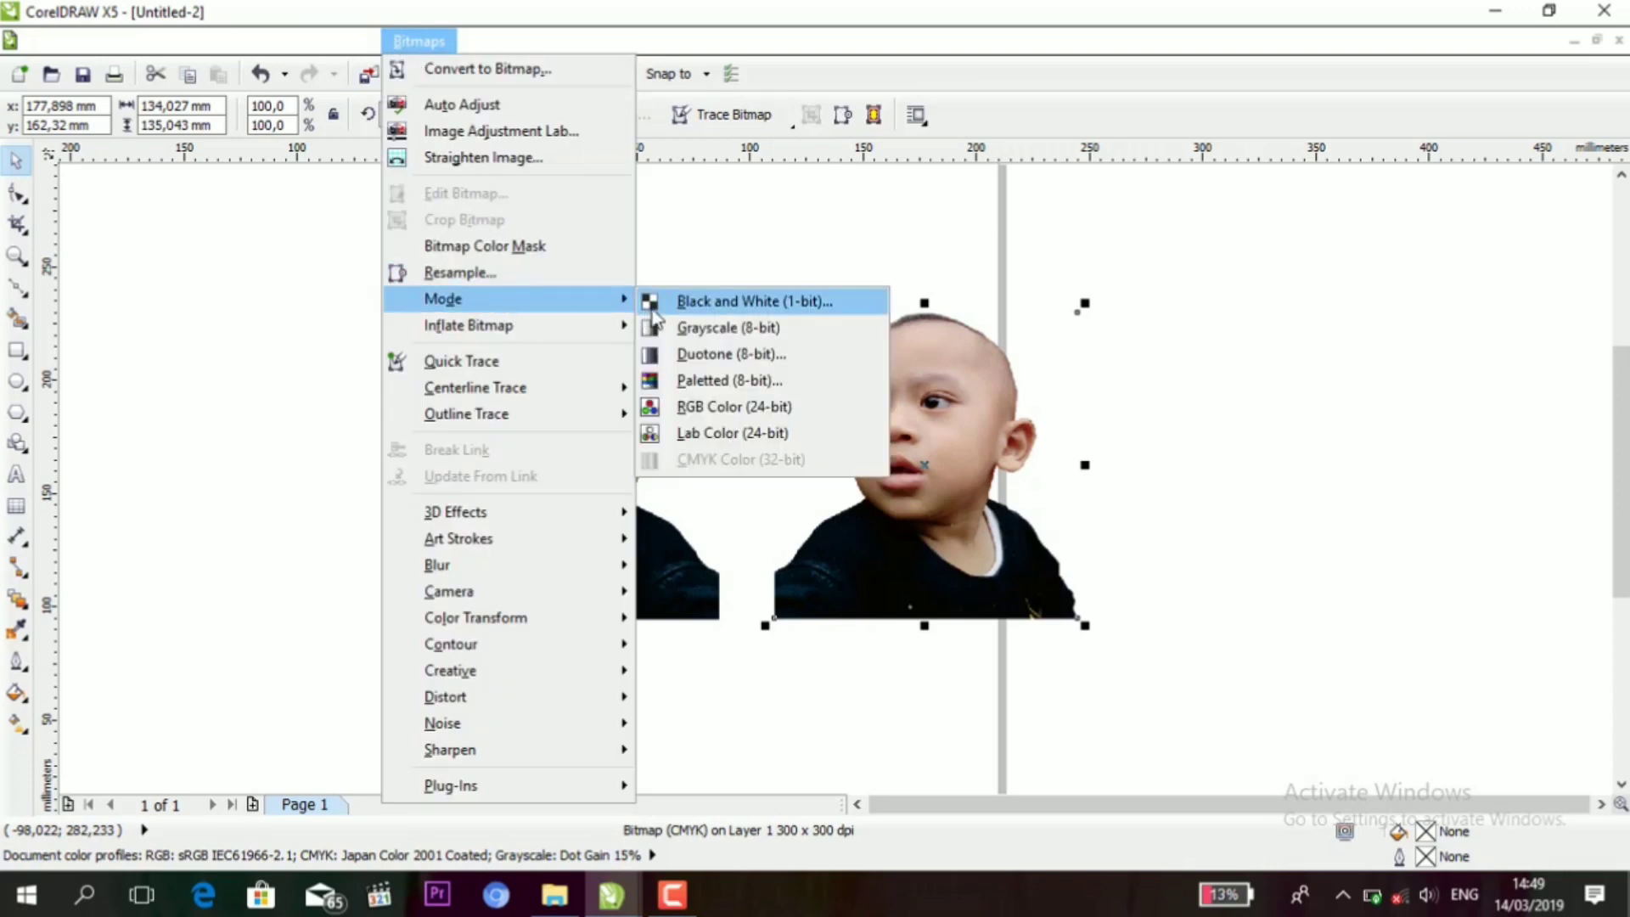
pyautogui.click(694, 314)
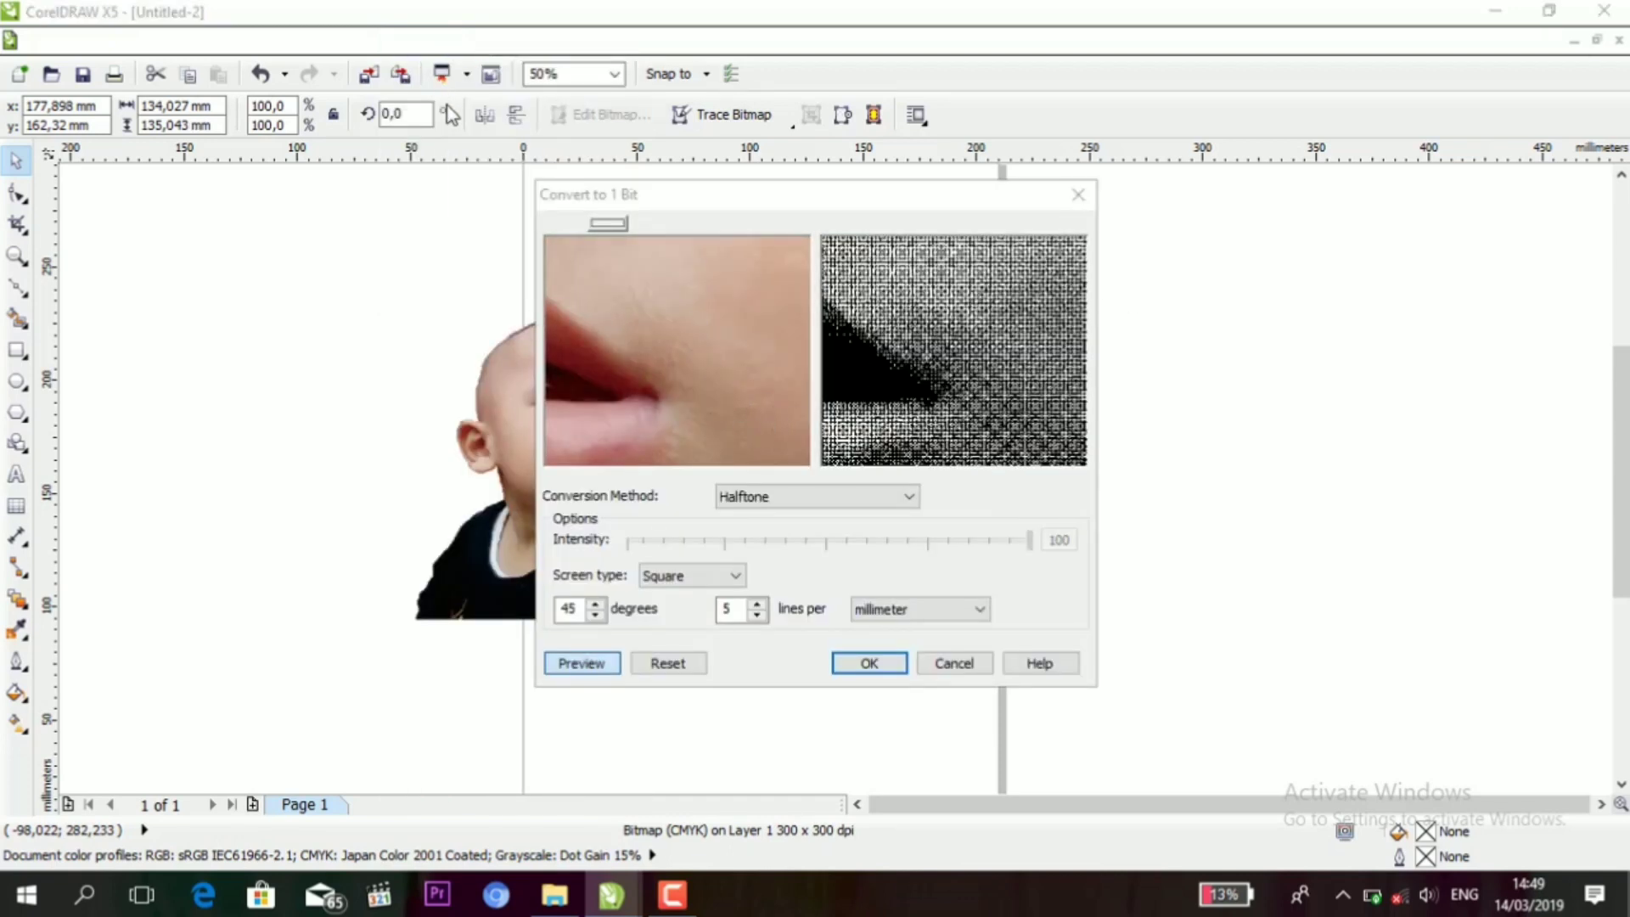
pyautogui.rightClick(710, 384)
pyautogui.rightClick(708, 386)
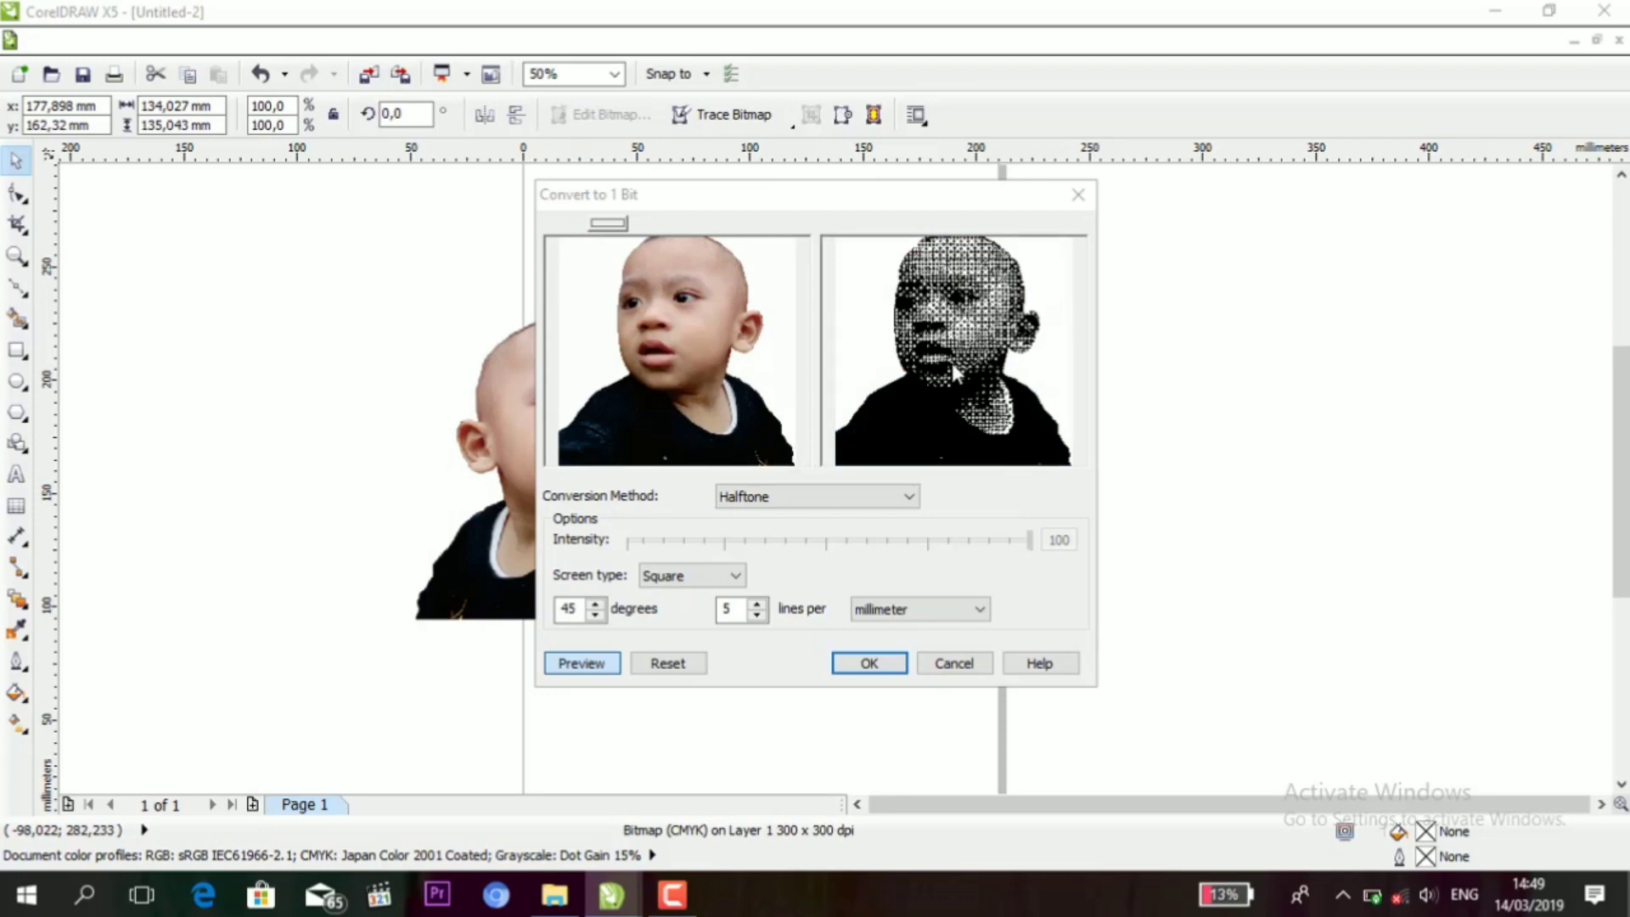
pyautogui.rightClick(743, 356)
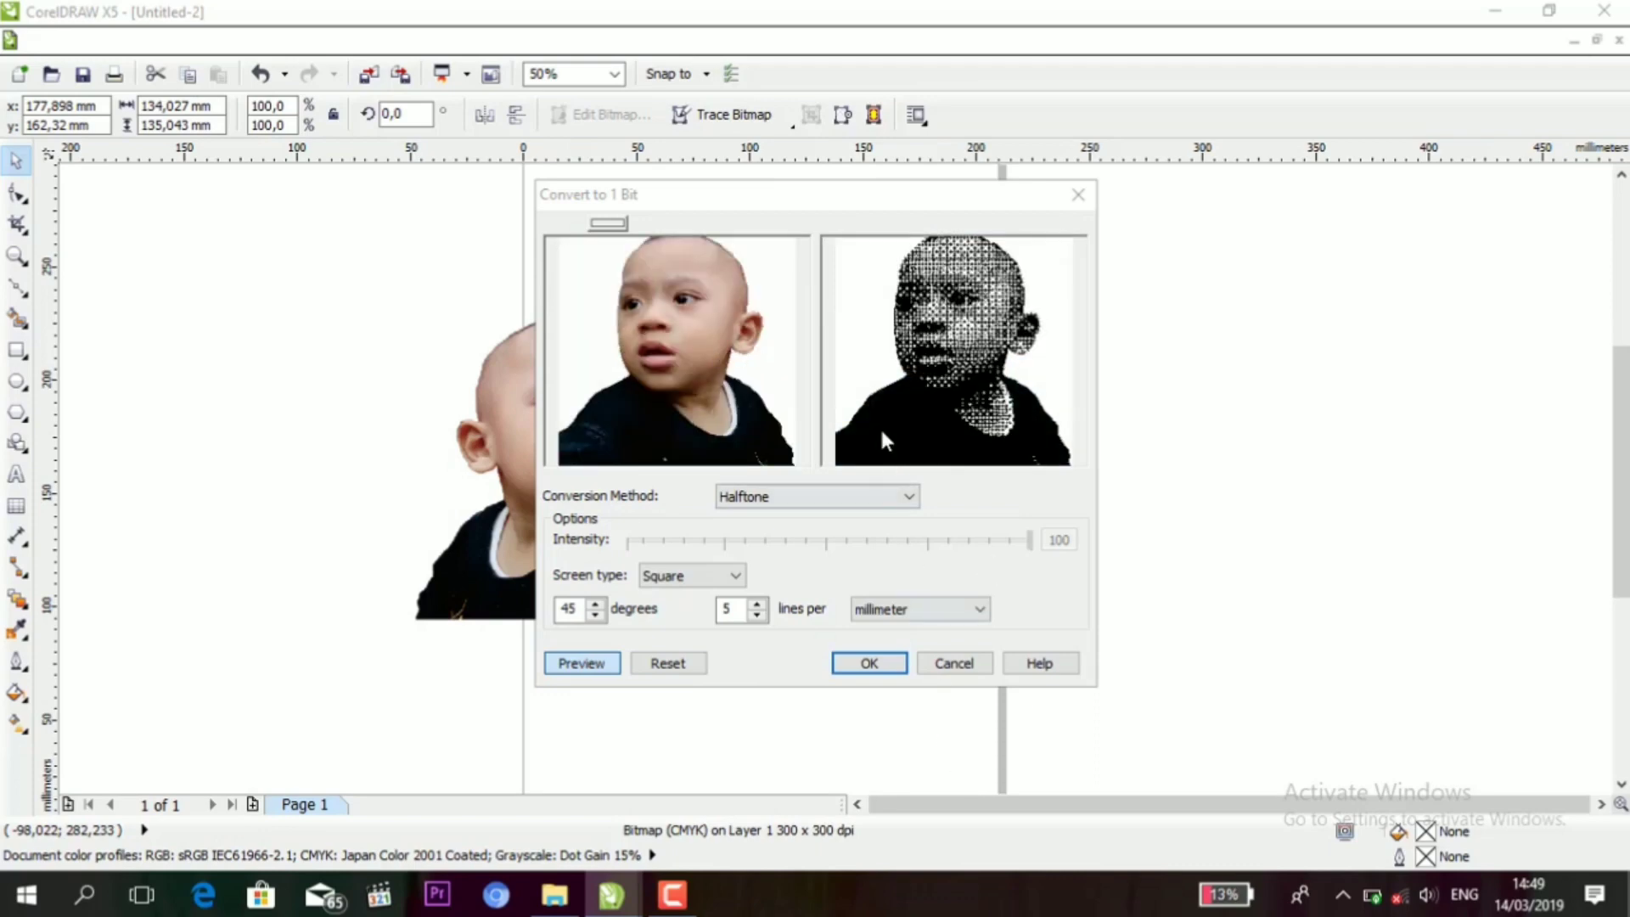
# - Choose Line Art as the conversion method for the 1-bit portrait
pyautogui.click(901, 501)
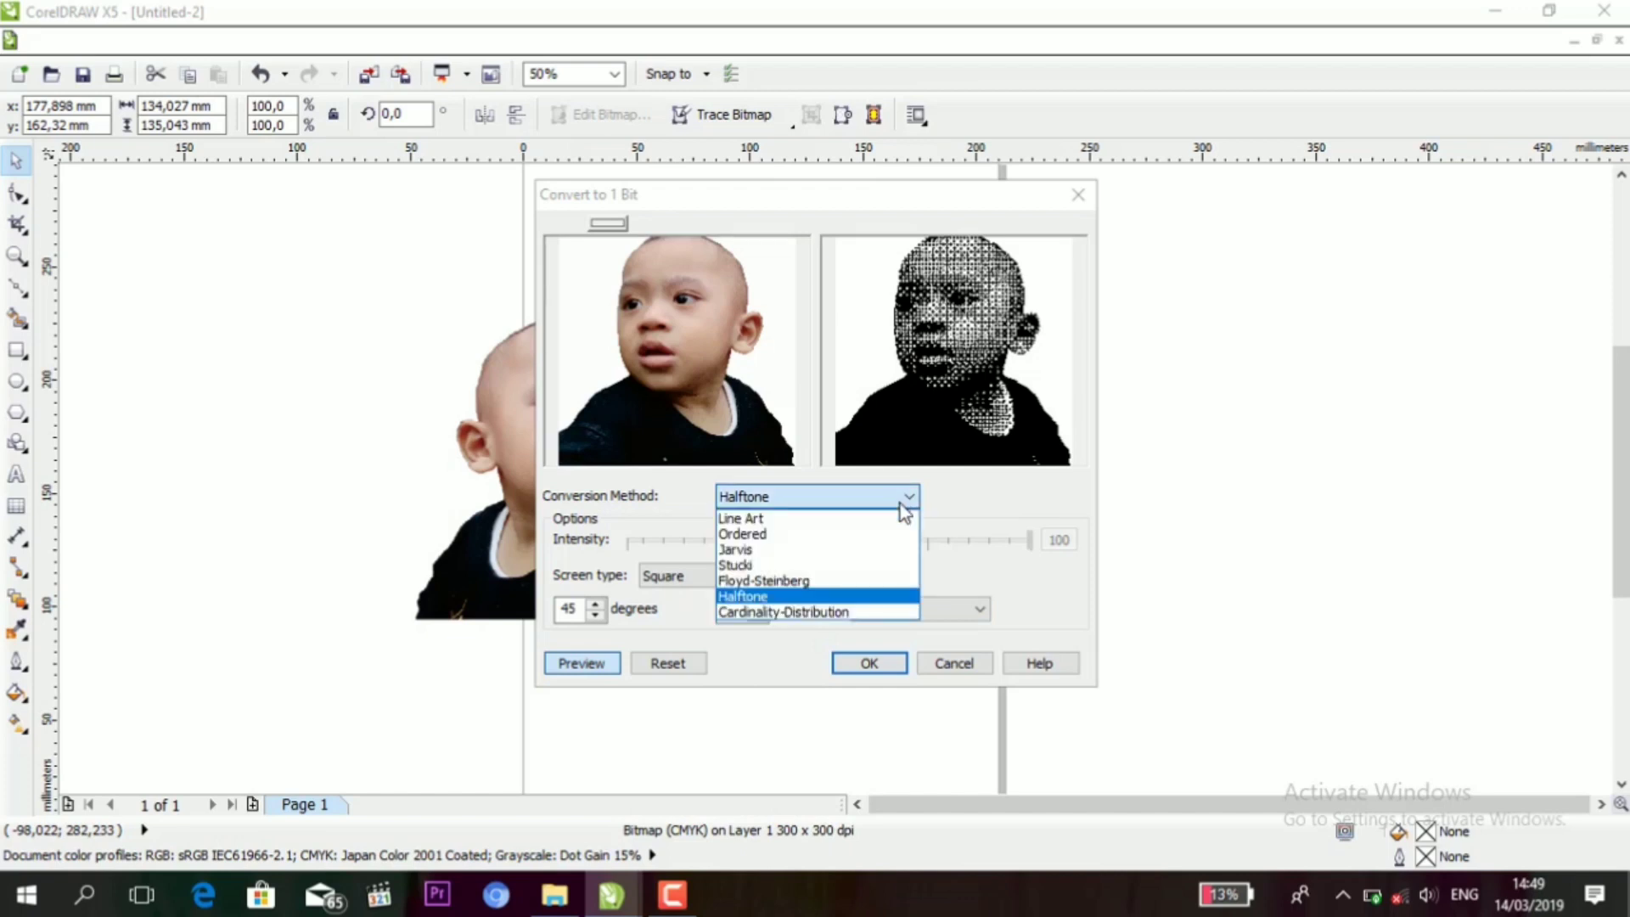
pyautogui.click(906, 516)
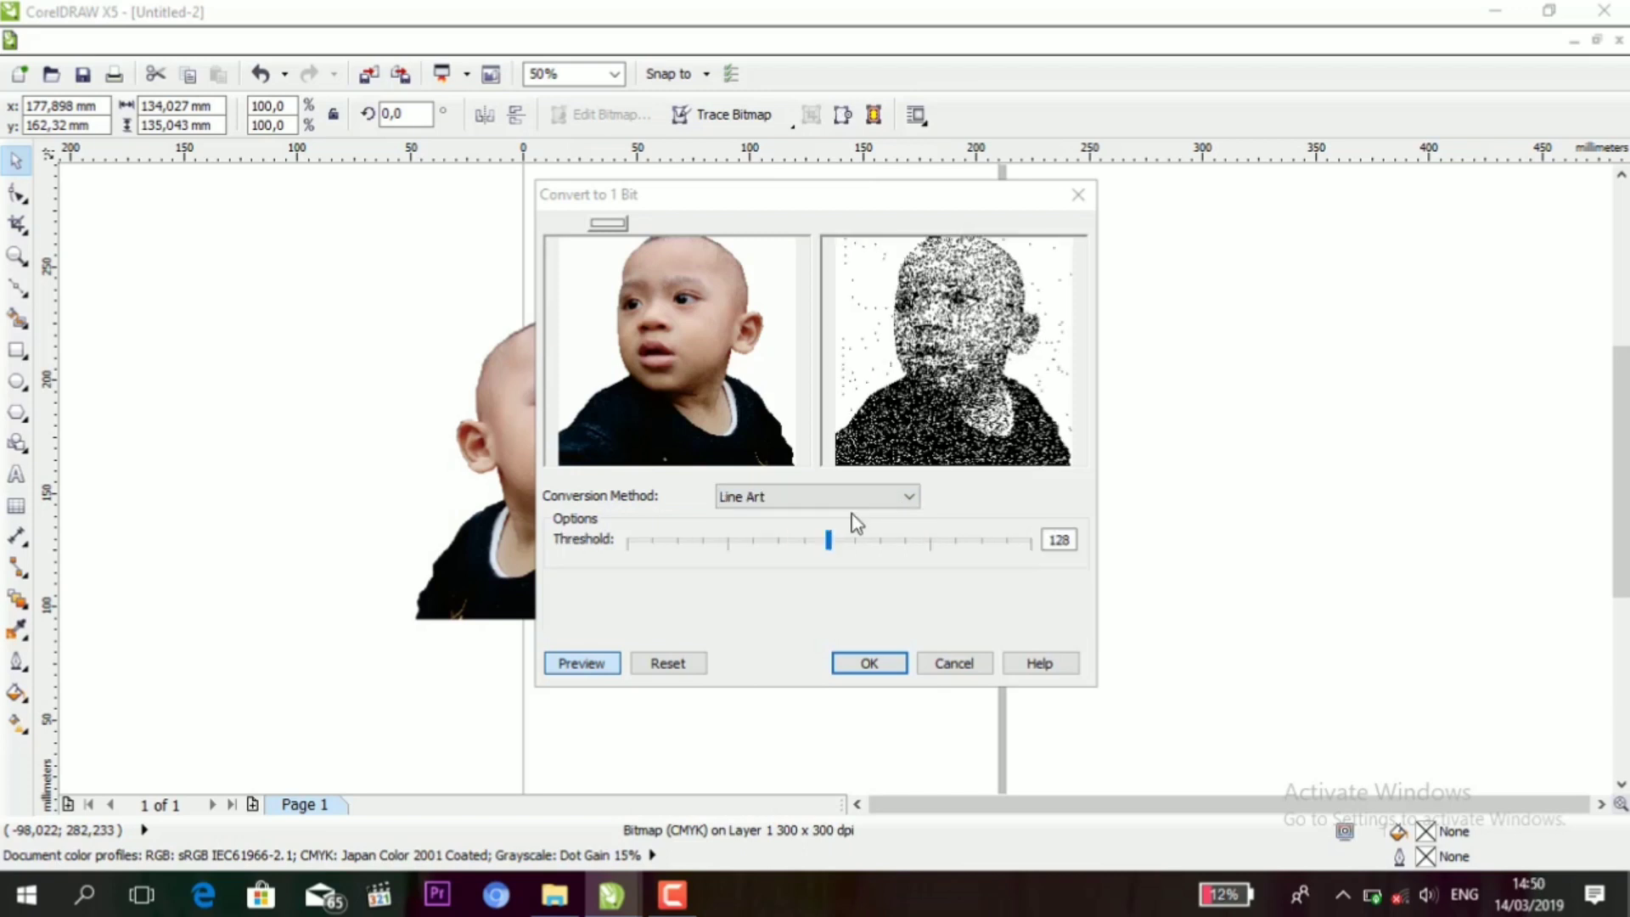
pyautogui.click(858, 495)
pyautogui.click(857, 518)
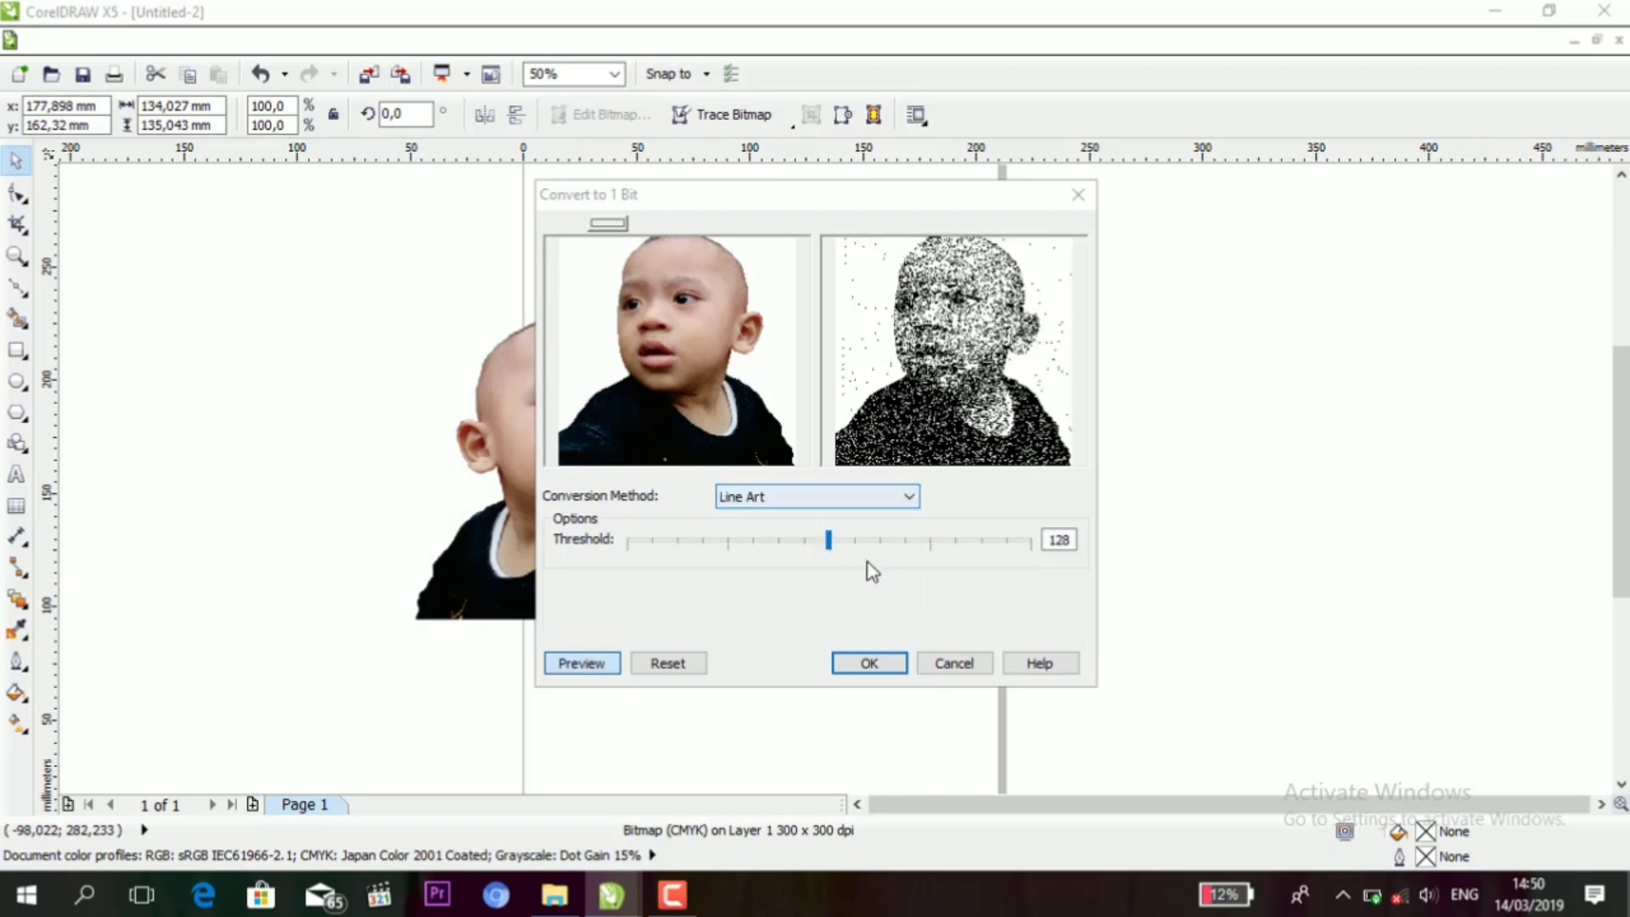
# - Set the Line Art threshold to 100 and apply the 1-bit conversion to the unmirrored portrait
pyautogui.moveTo(829, 541); pyautogui.dragTo(775, 552)
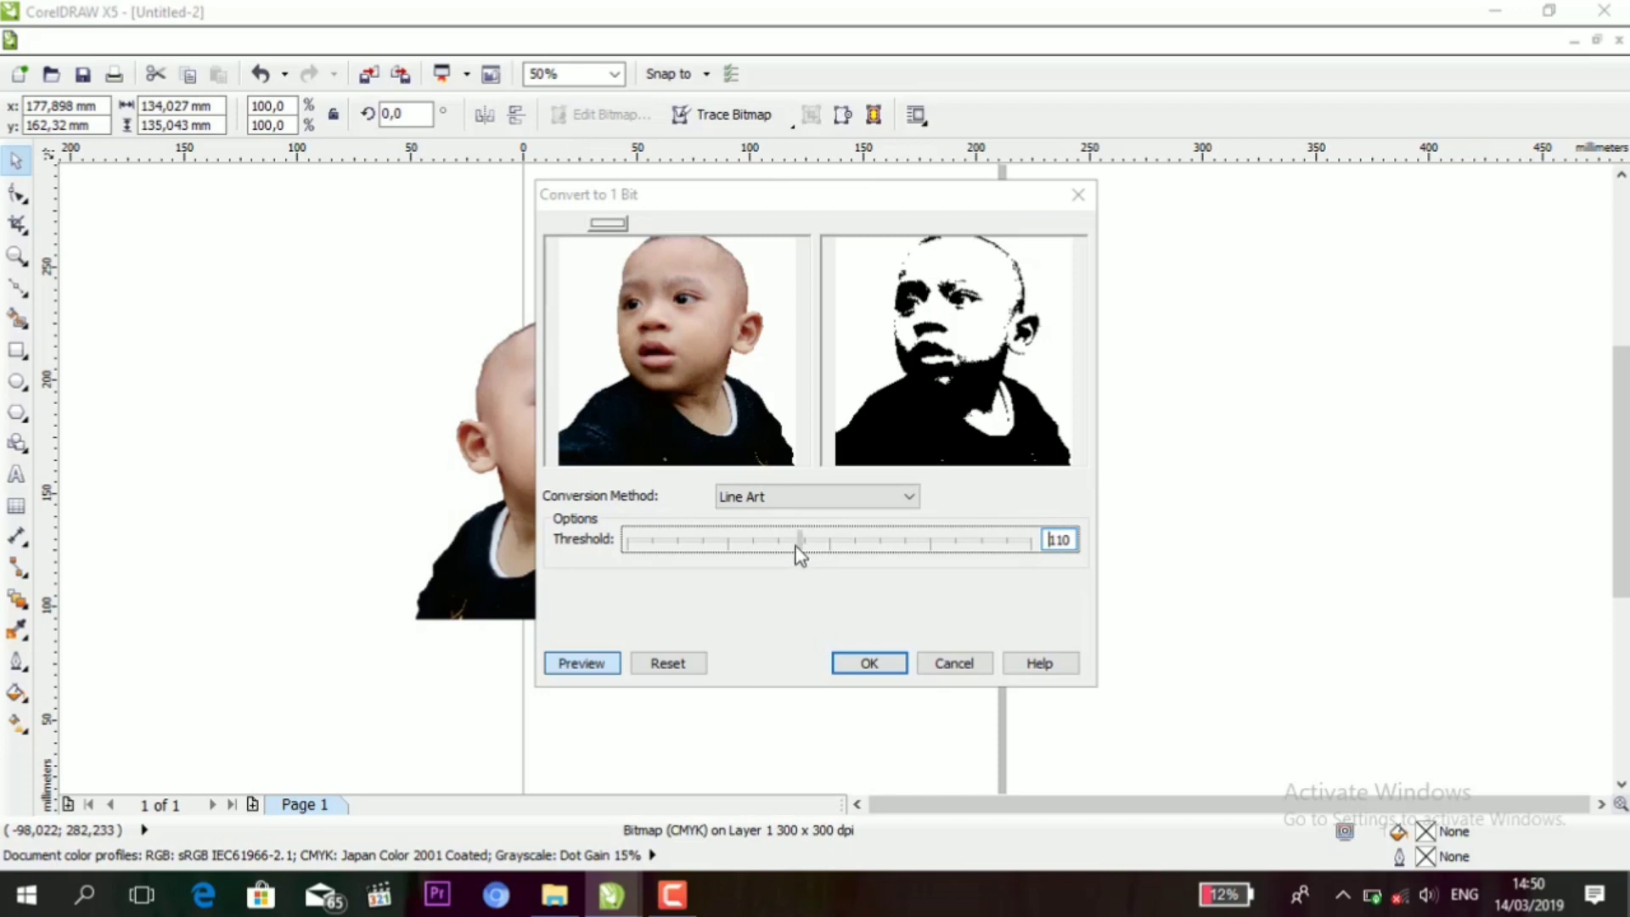
pyautogui.moveTo(805, 548); pyautogui.dragTo(783, 543)
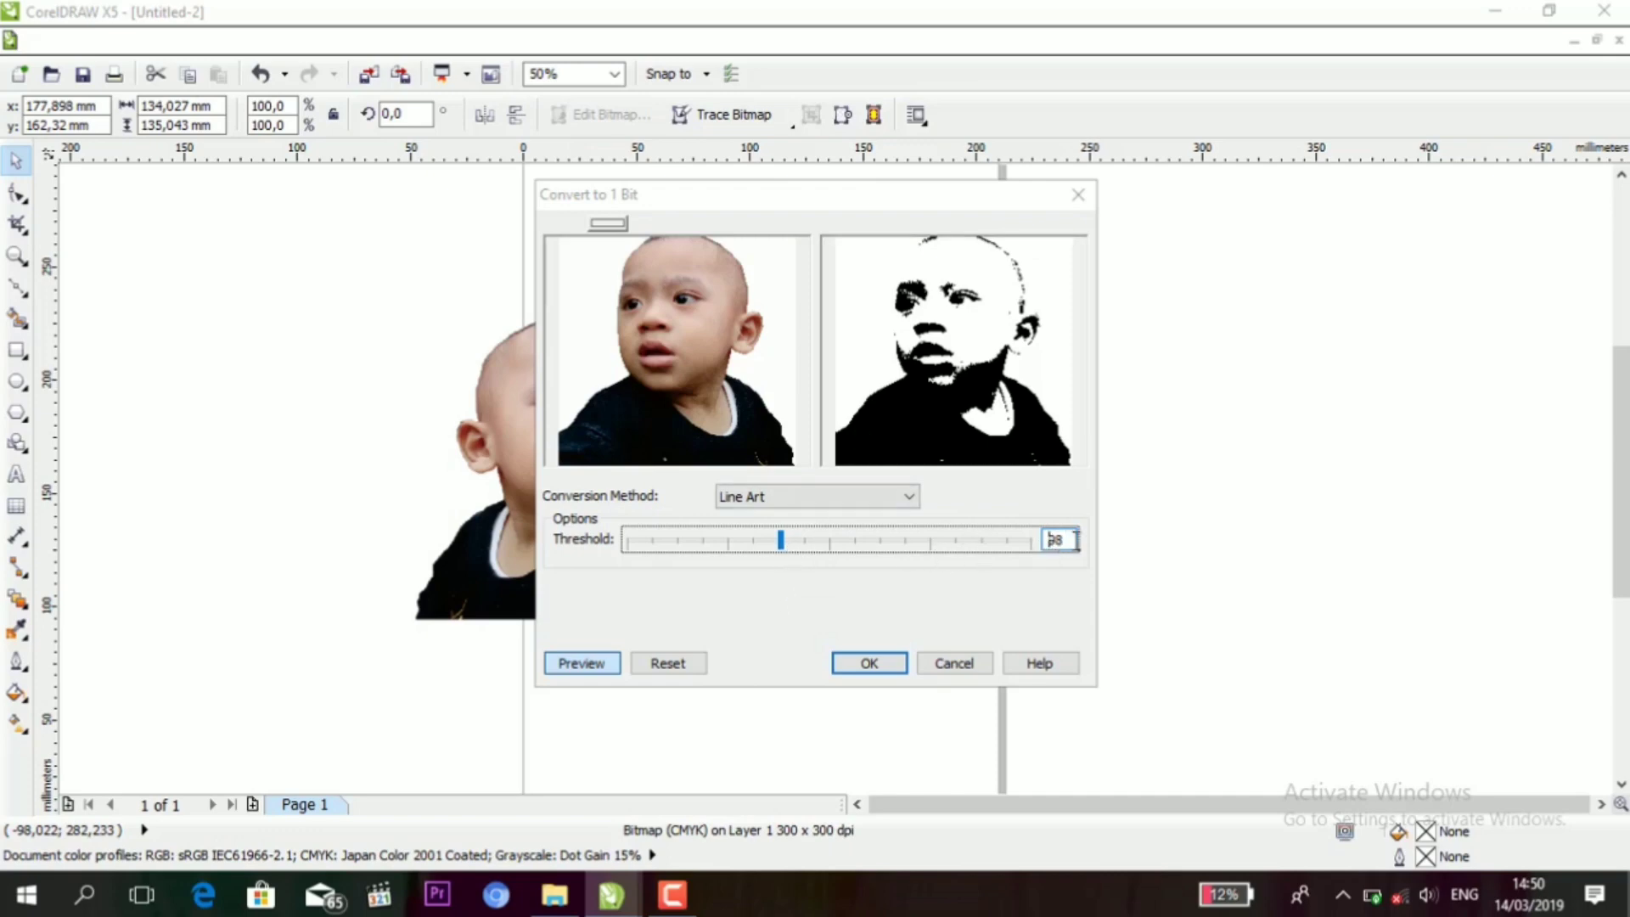
pyautogui.moveTo(1073, 540); pyautogui.dragTo(1024, 545)
pyautogui.write('100')
pyautogui.click(949, 322)
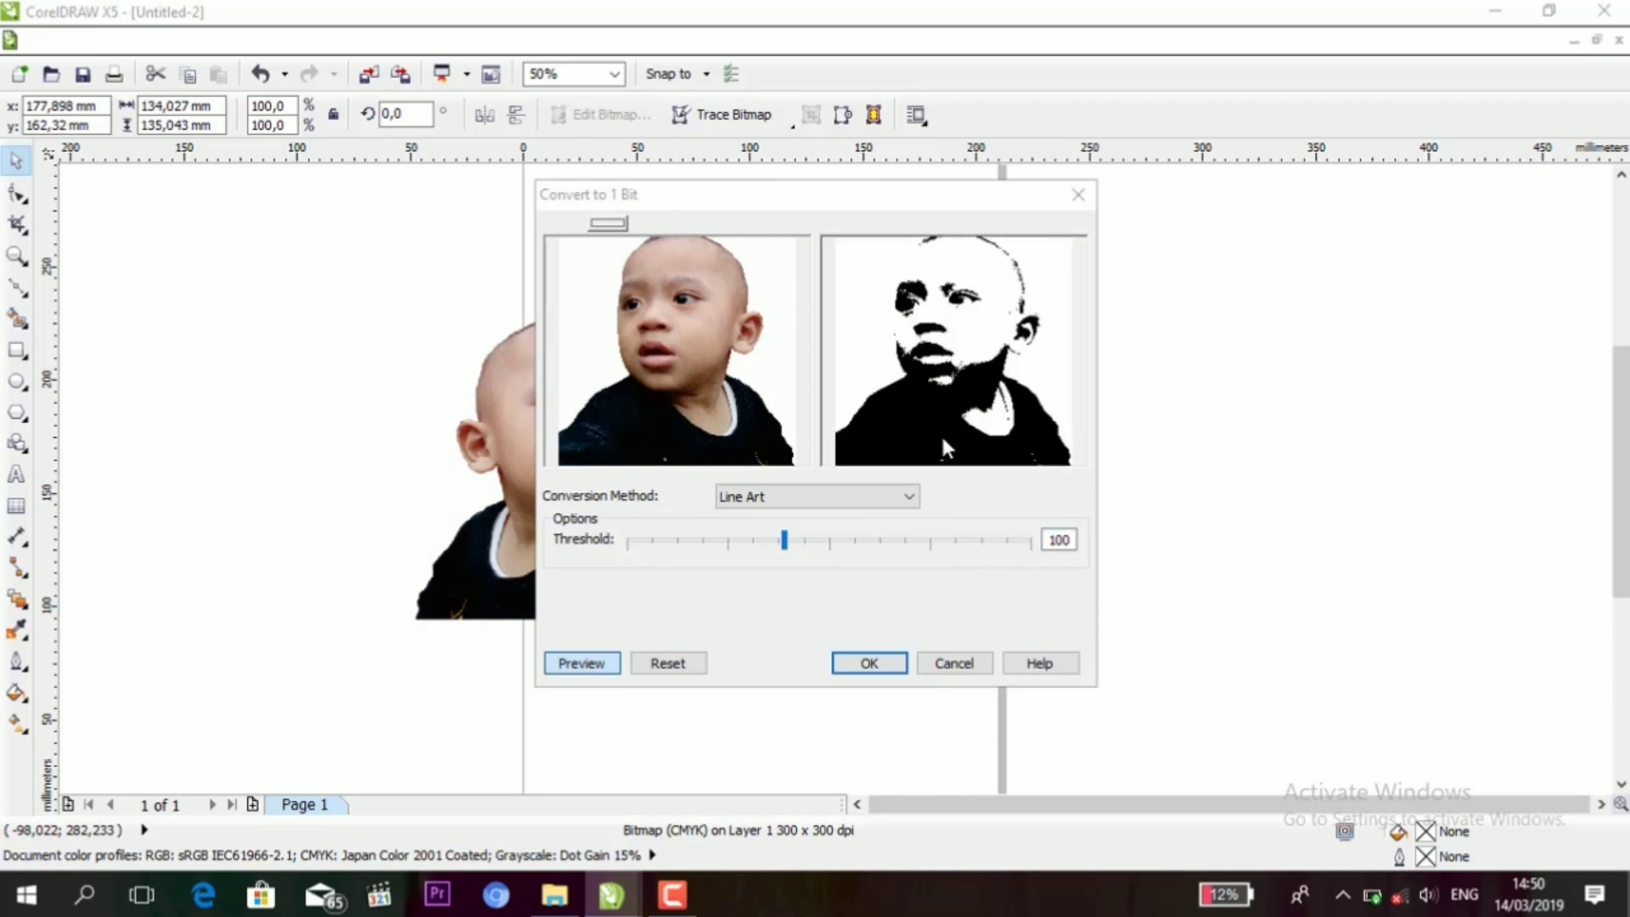
pyautogui.click(899, 661)
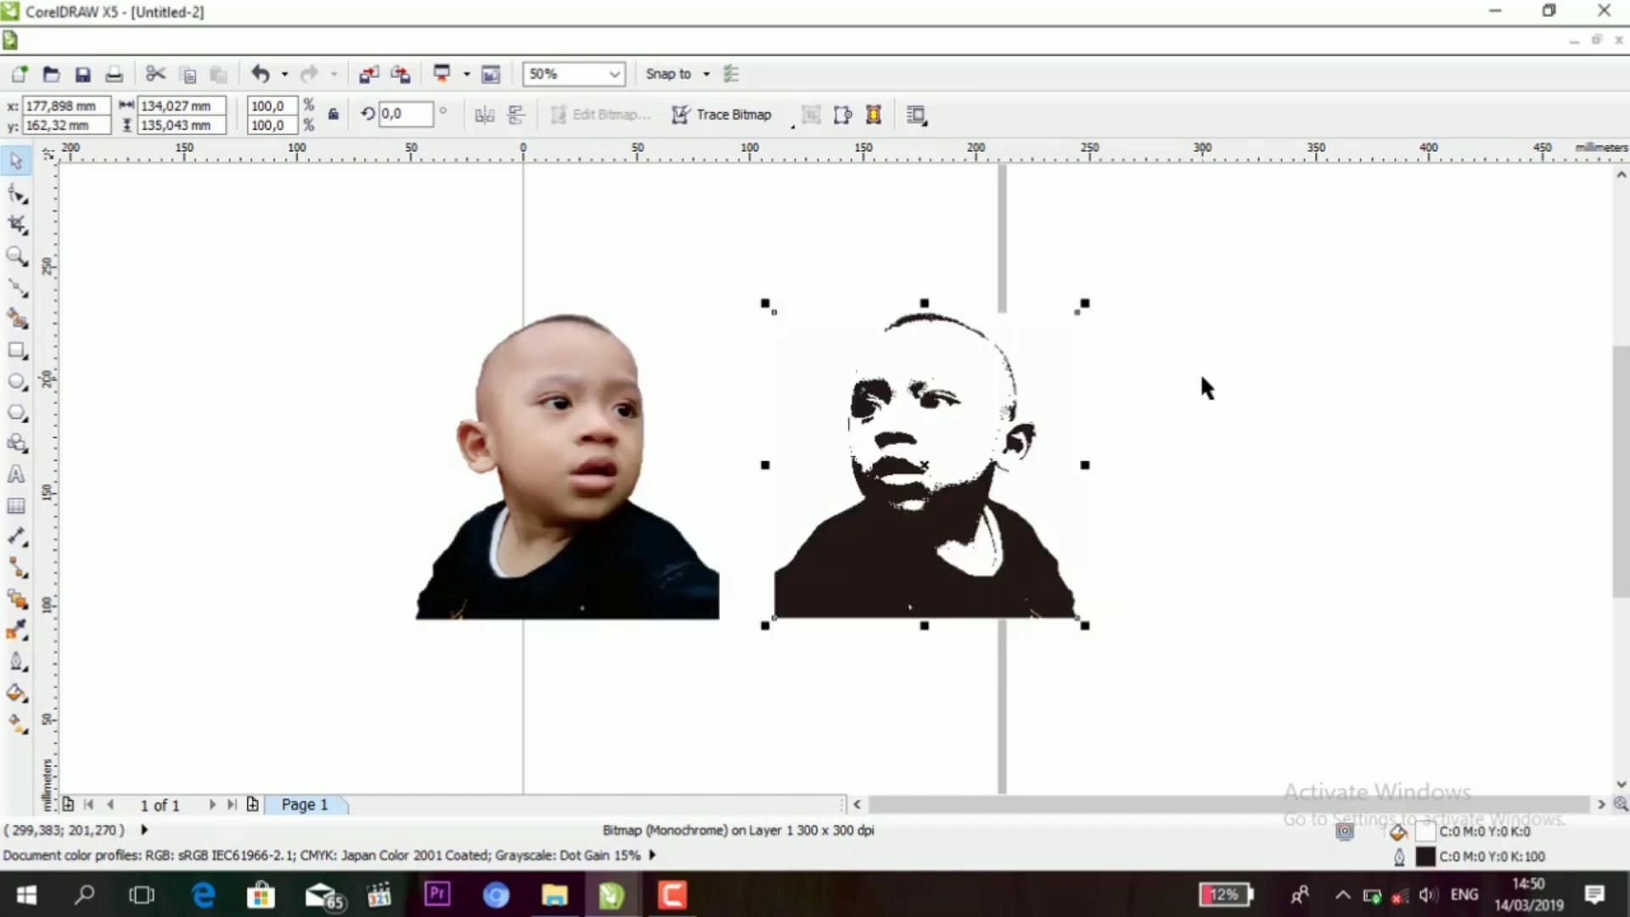
# - Nudge the black-and-white portrait slightly to about X 179.2 mm, Y 161.5 mm and deselect it
pyautogui.click(1221, 379)
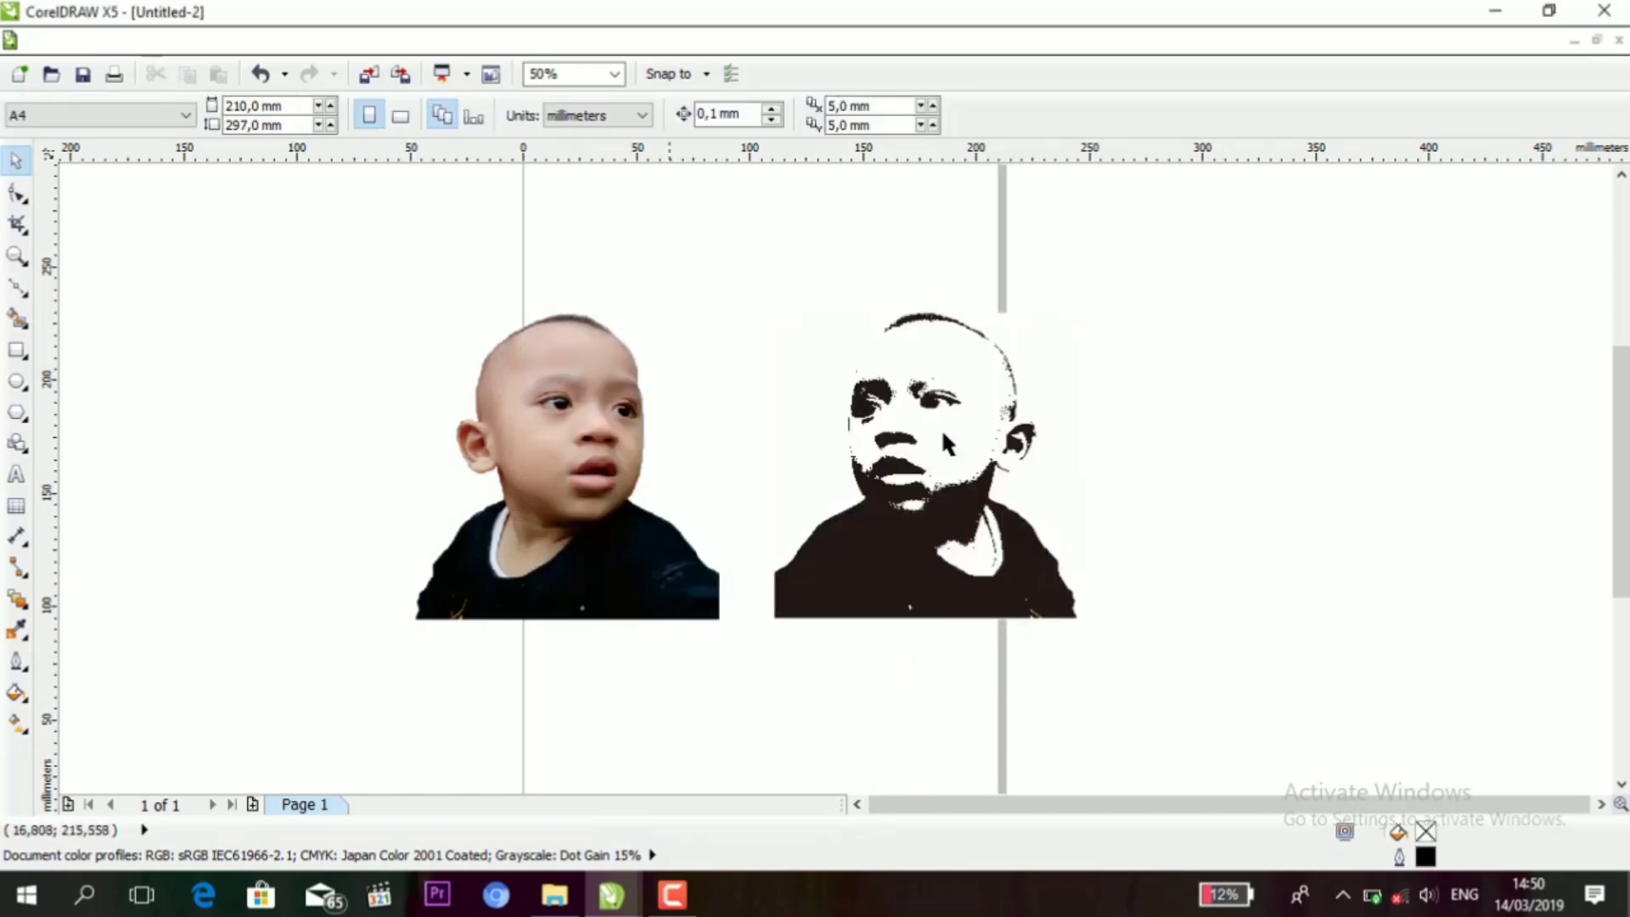
pyautogui.scroll(1, 992, 431)
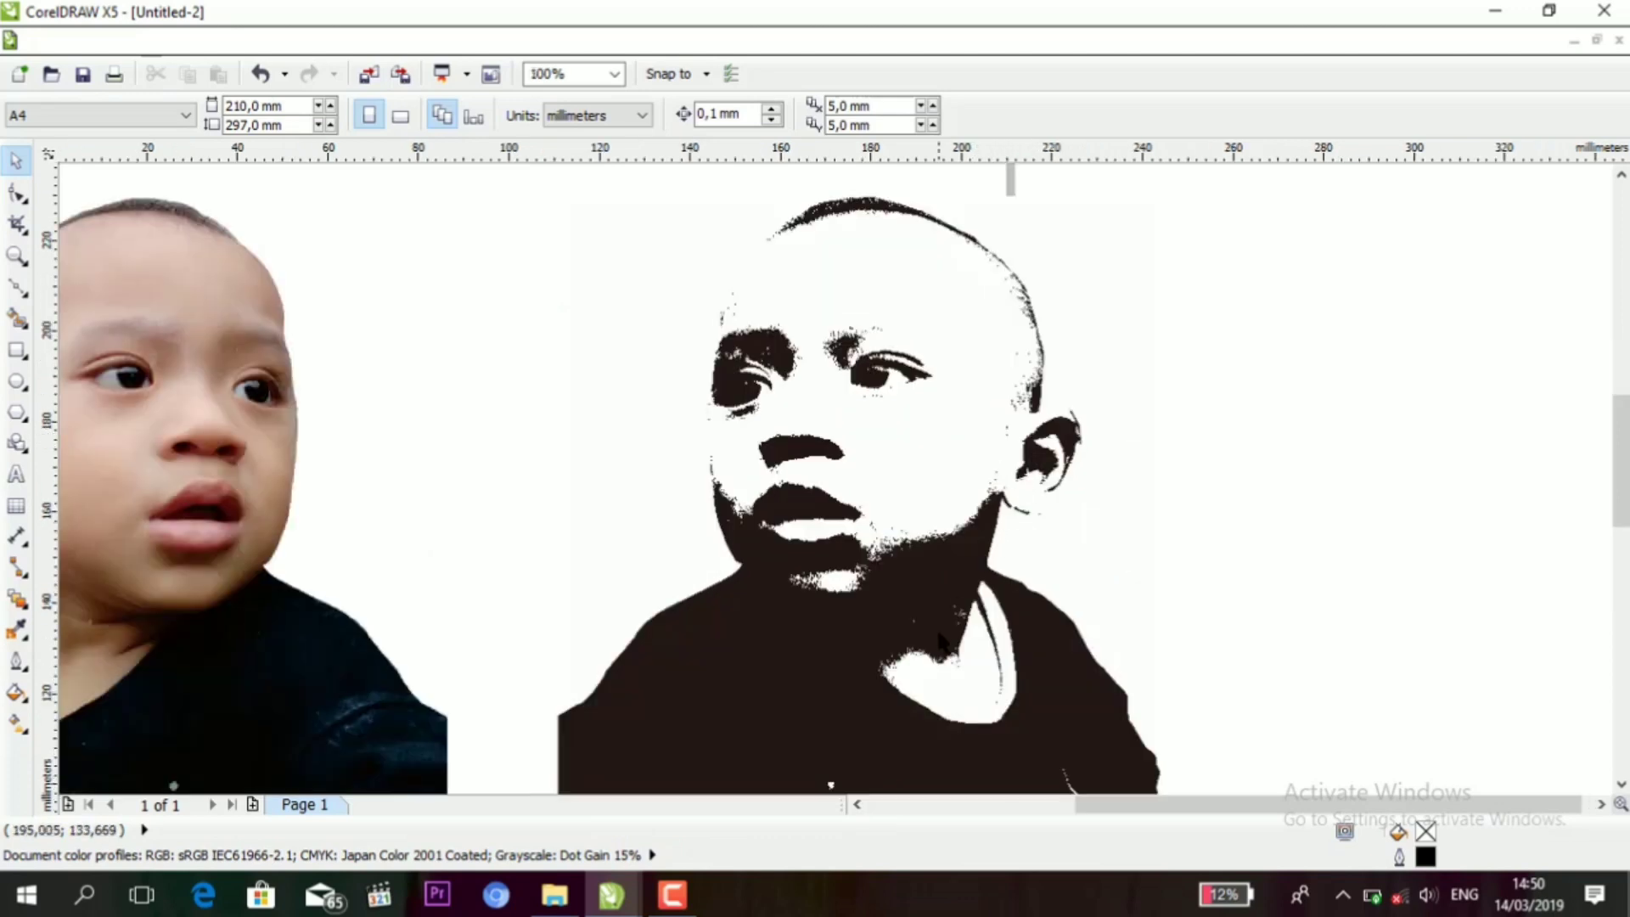
pyautogui.scroll(1, 934, 629)
pyautogui.scroll(-2, 896, 605)
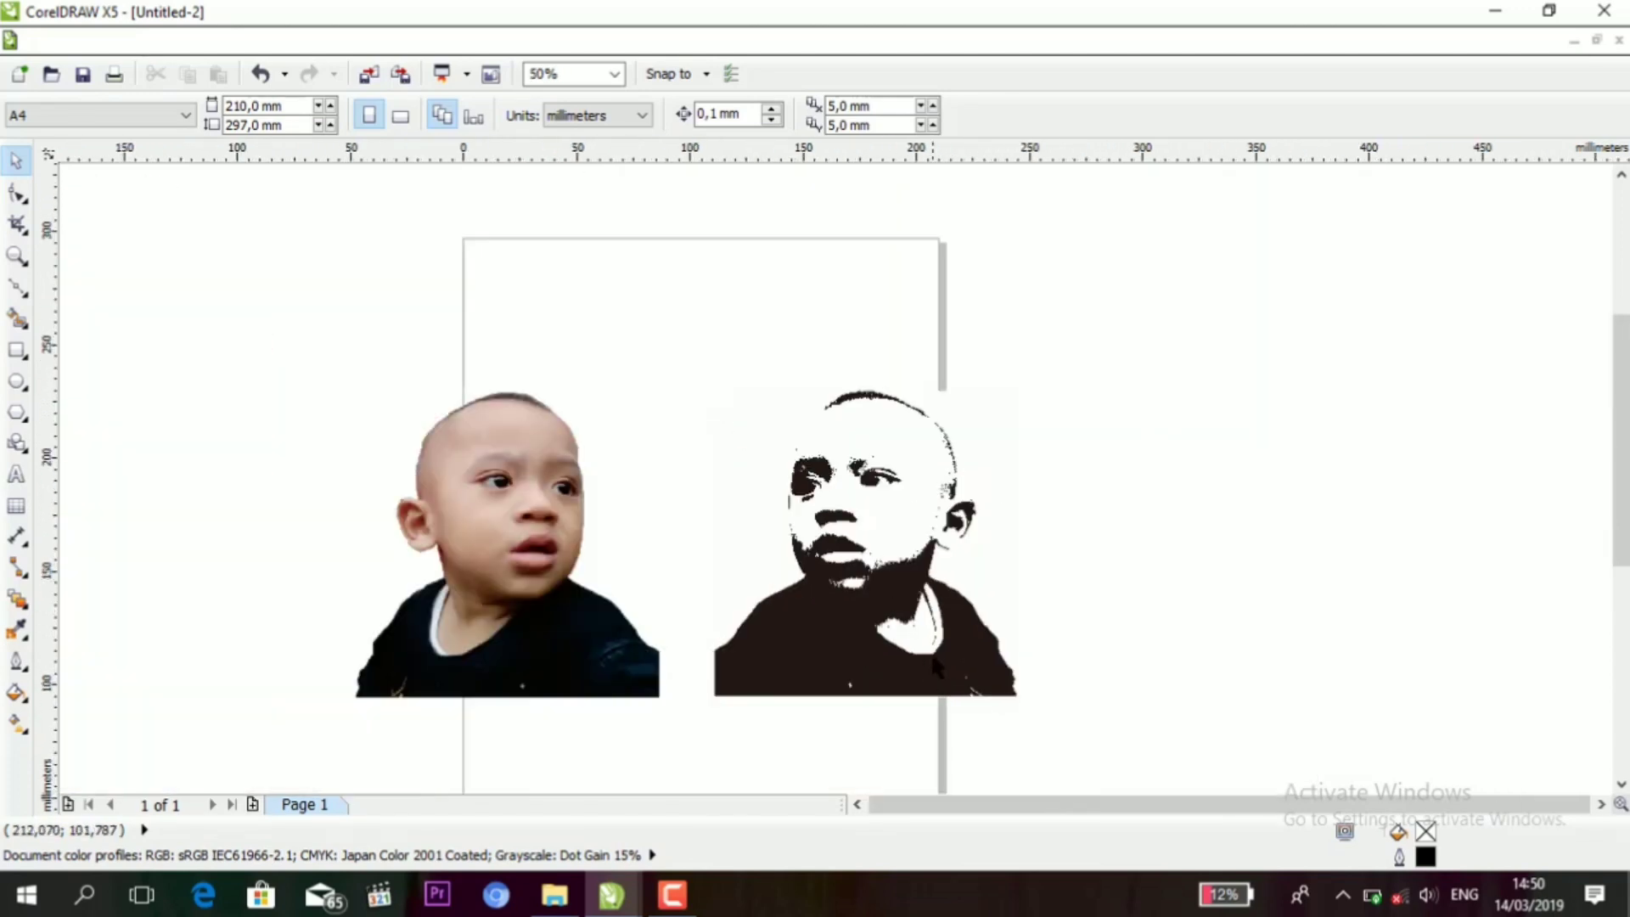
pyautogui.scroll(1, 893, 647)
pyautogui.click(894, 647)
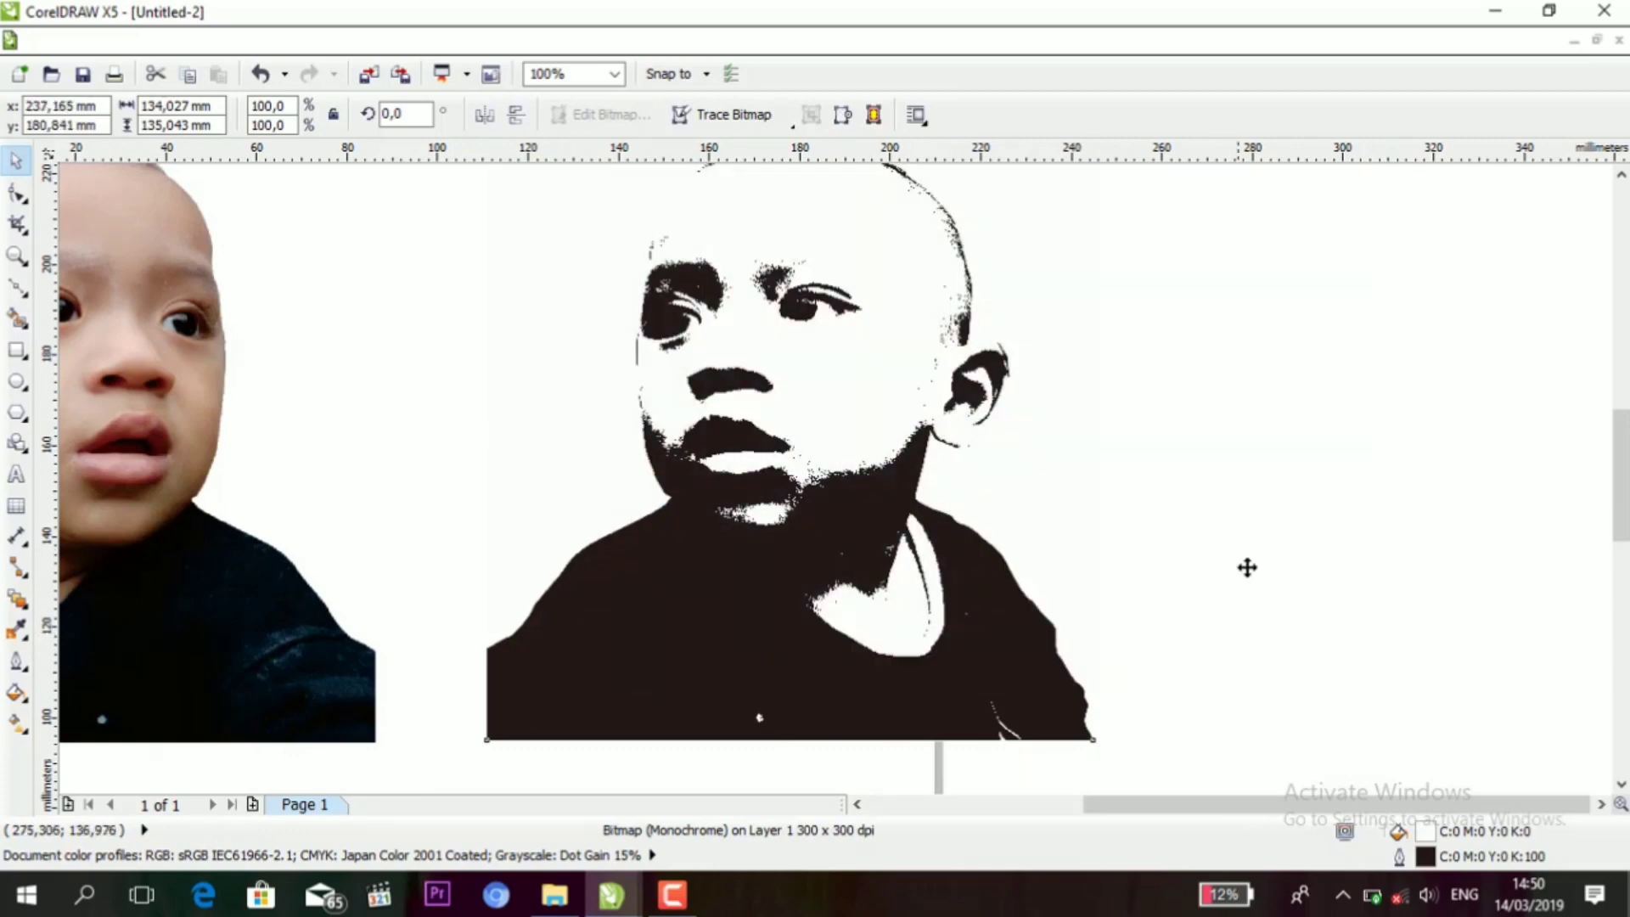
pyautogui.moveTo(690, 679); pyautogui.dragTo(958, 594)
pyautogui.press('Escape')
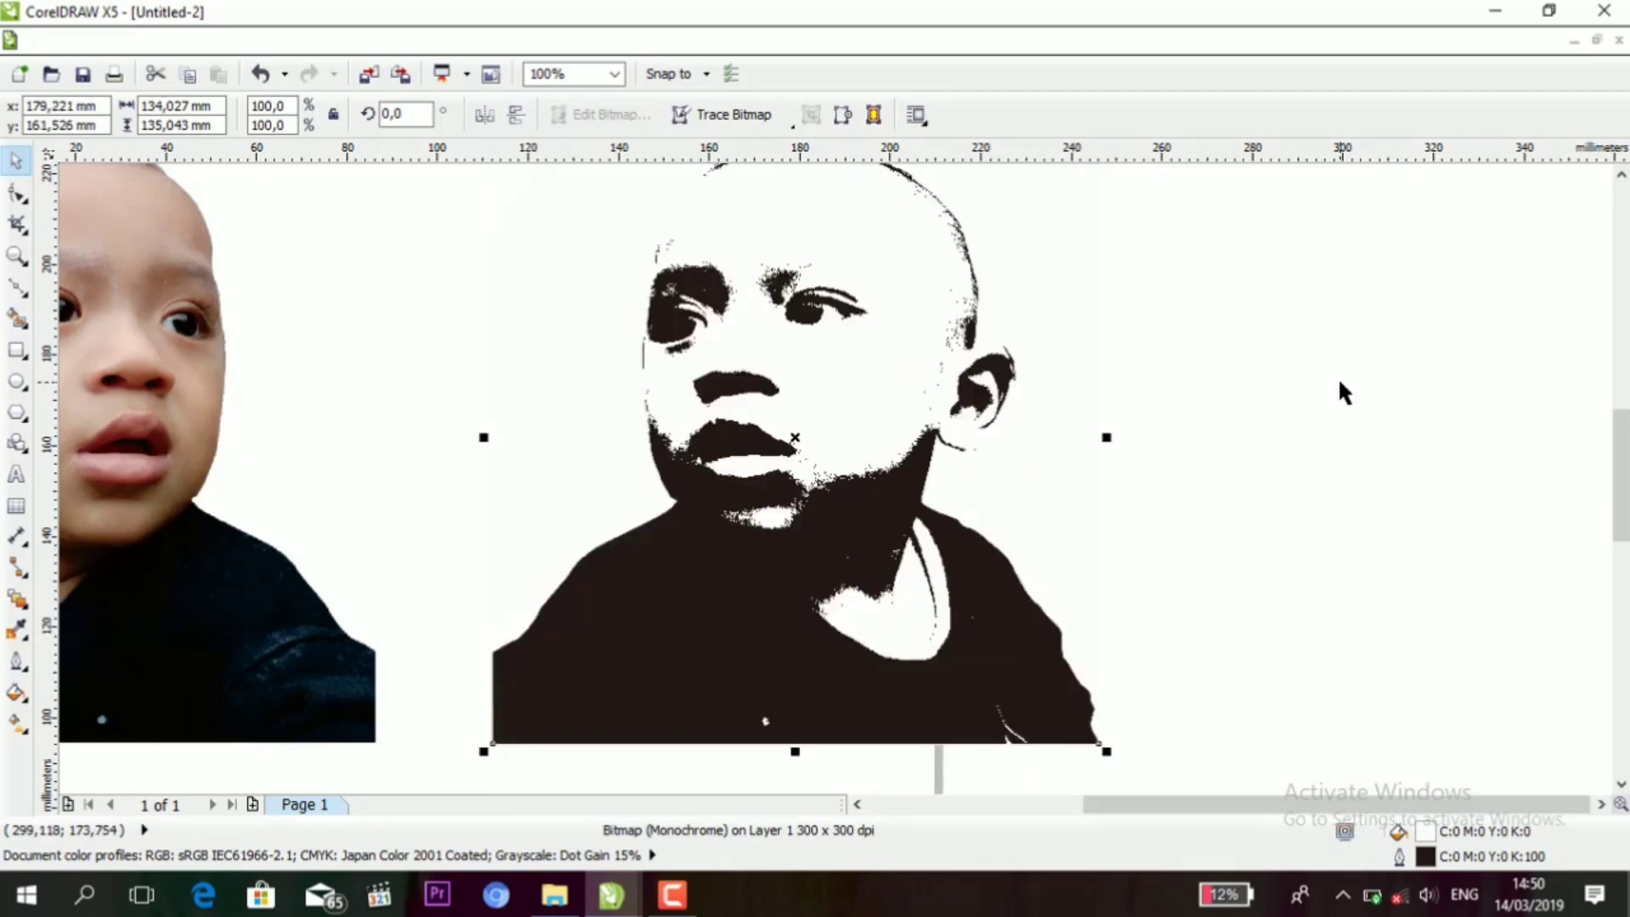
pyautogui.click(1295, 413)
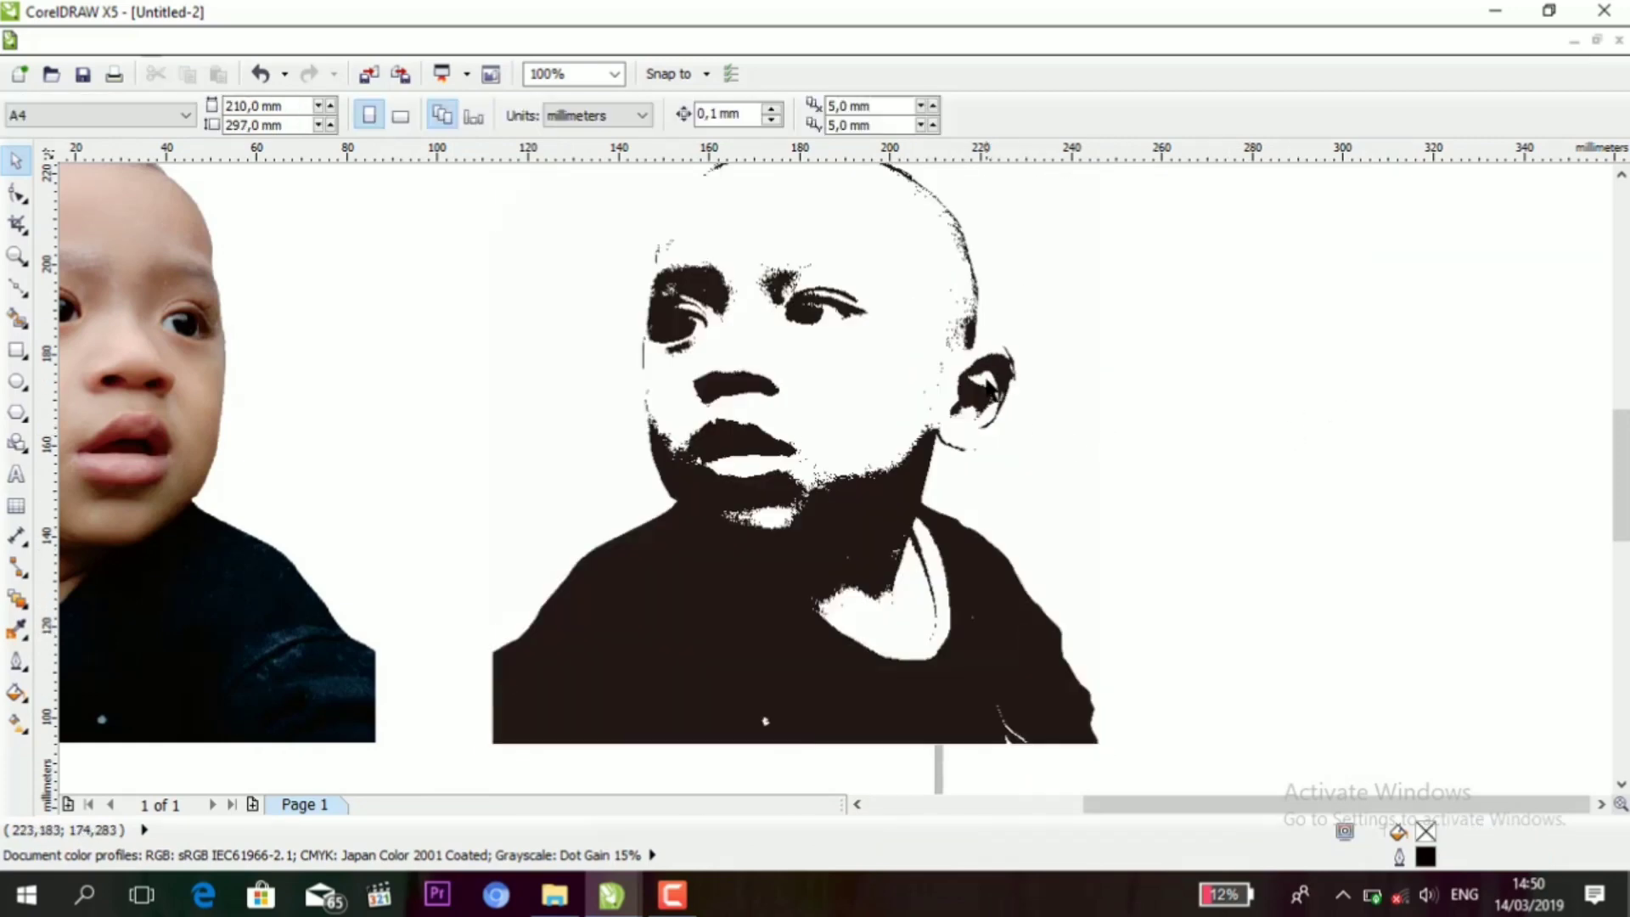
# - Compare the mirrored colour portrait with the black-and-white stencil version, both close up and side by side
pyautogui.click(23, 292)
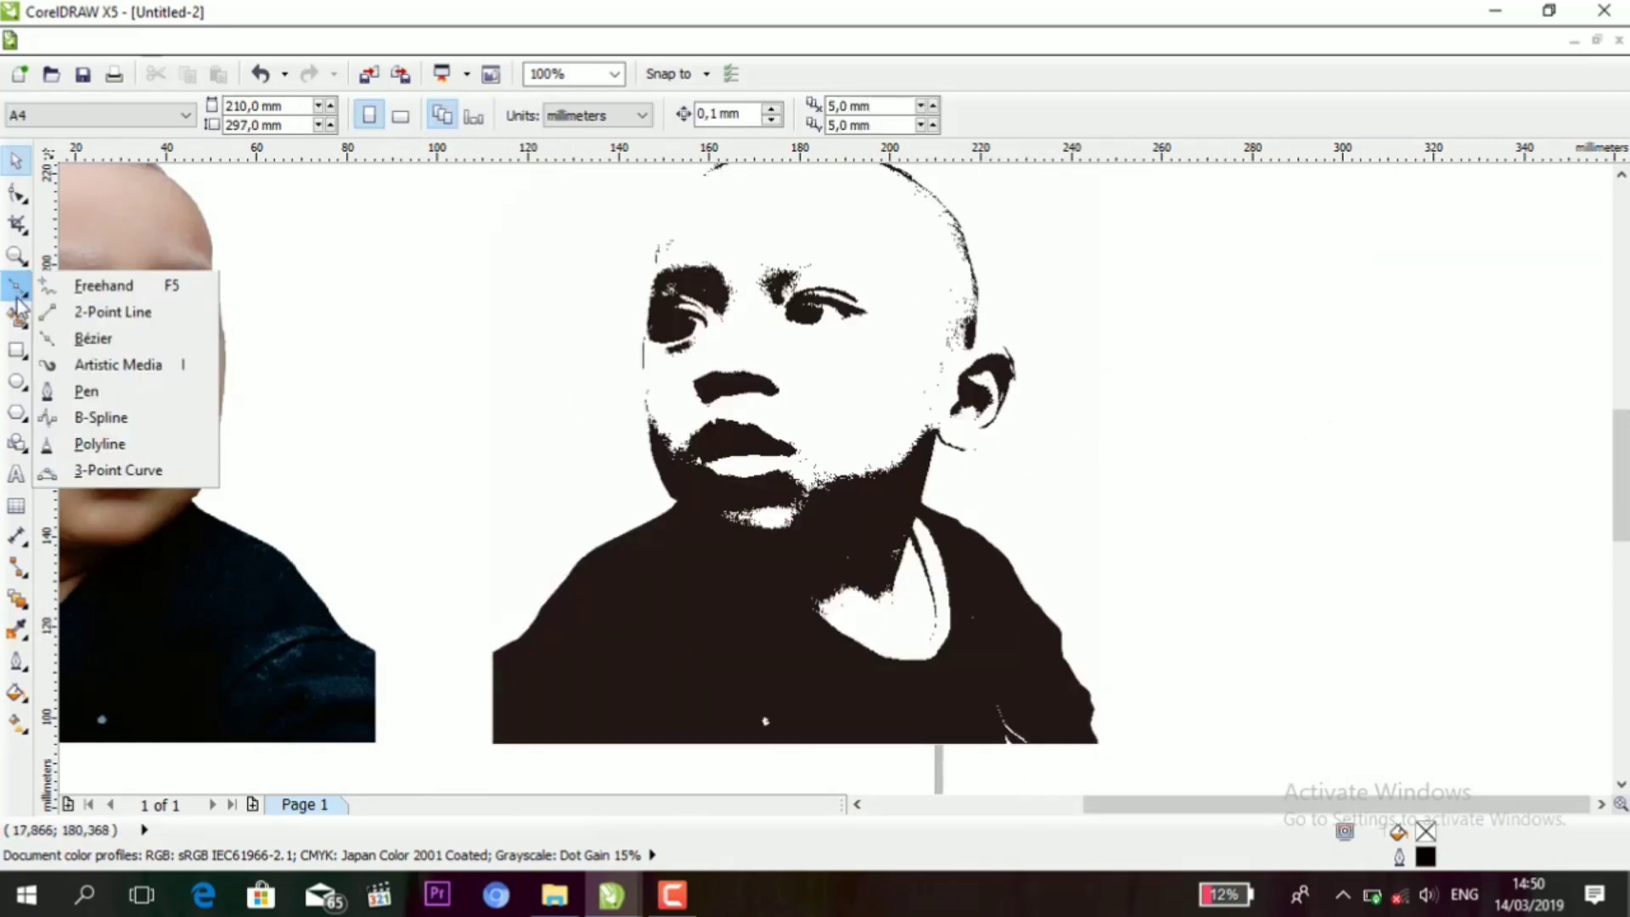
pyautogui.click(357, 308)
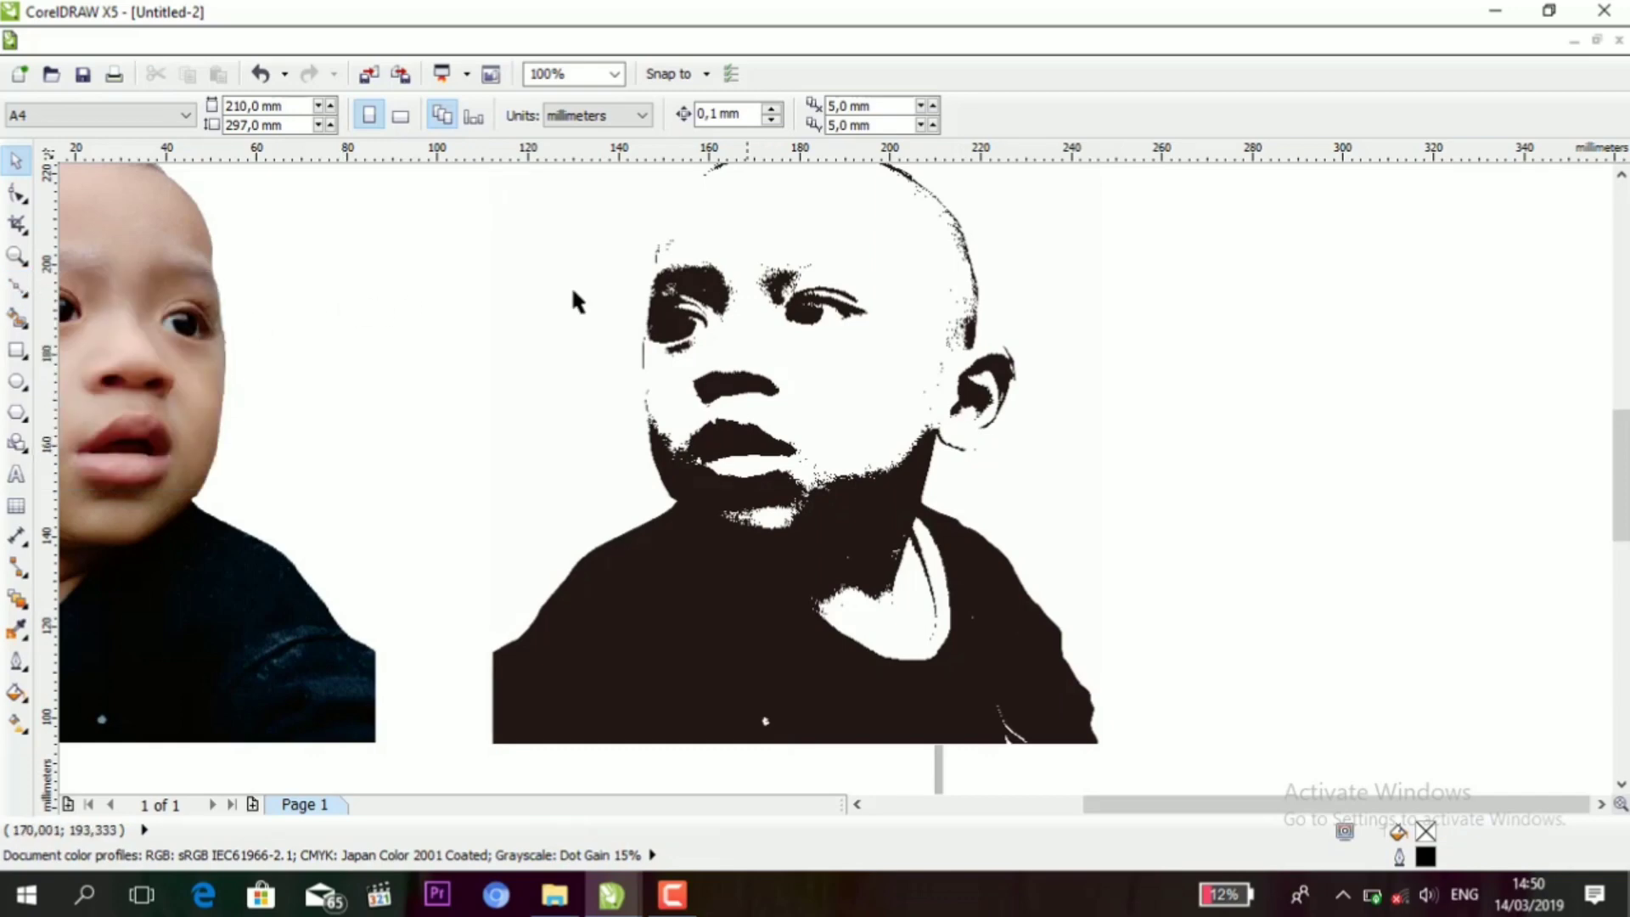
pyautogui.click(911, 481)
pyautogui.click(1251, 374)
pyautogui.scroll(-2, 781, 495)
pyautogui.scroll(2, 509, 480)
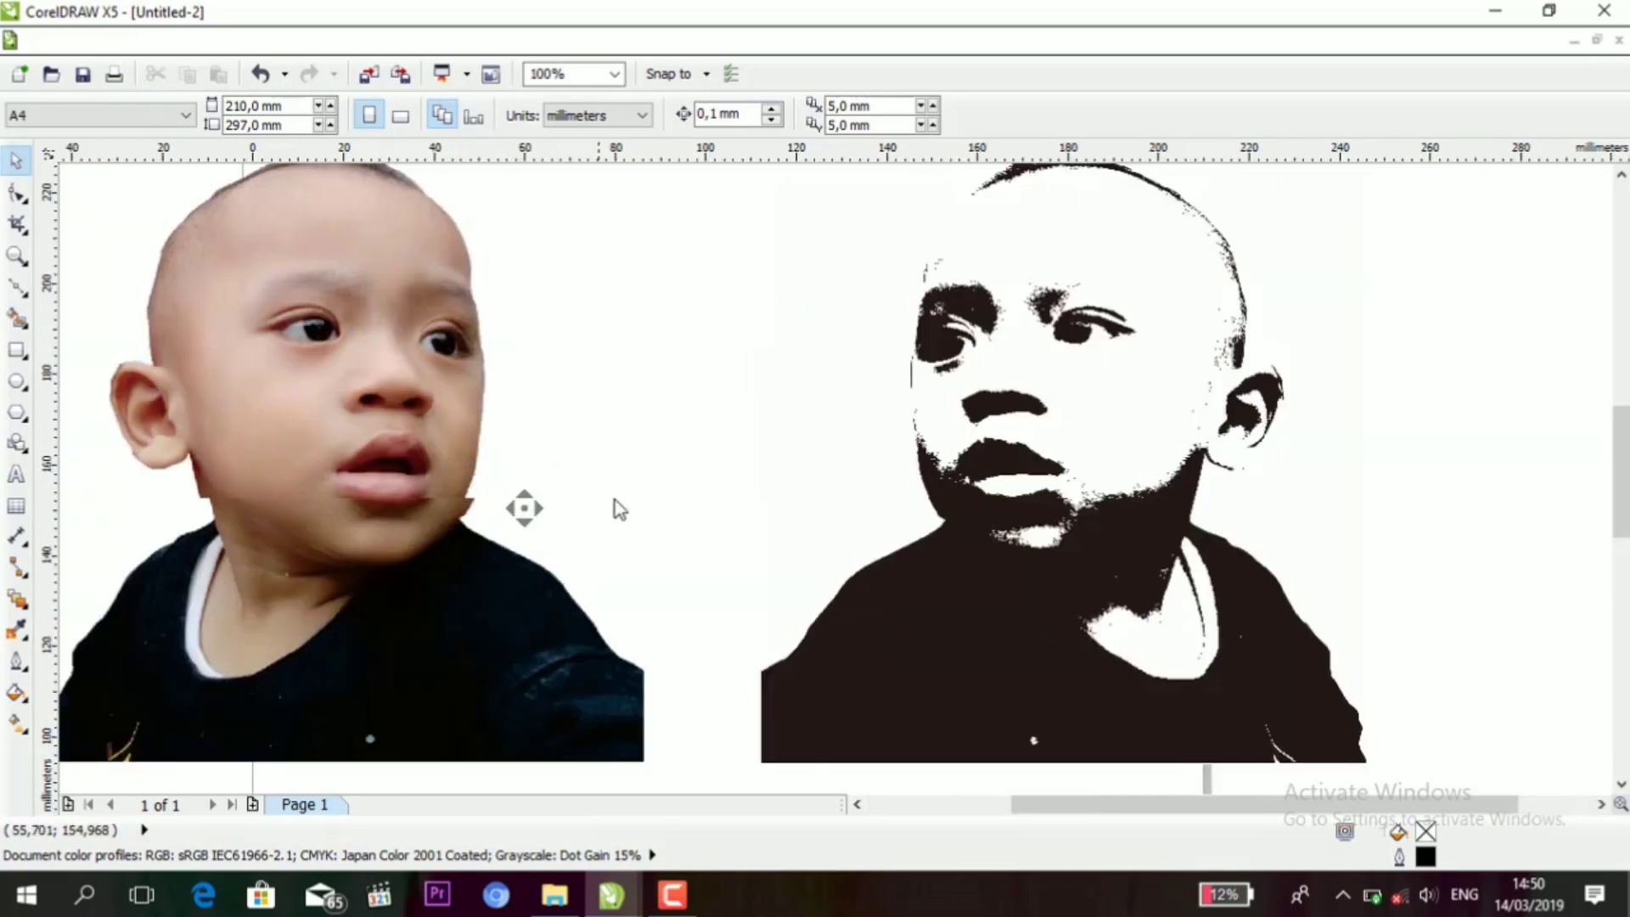
pyautogui.hscroll(-3, 524, 508)
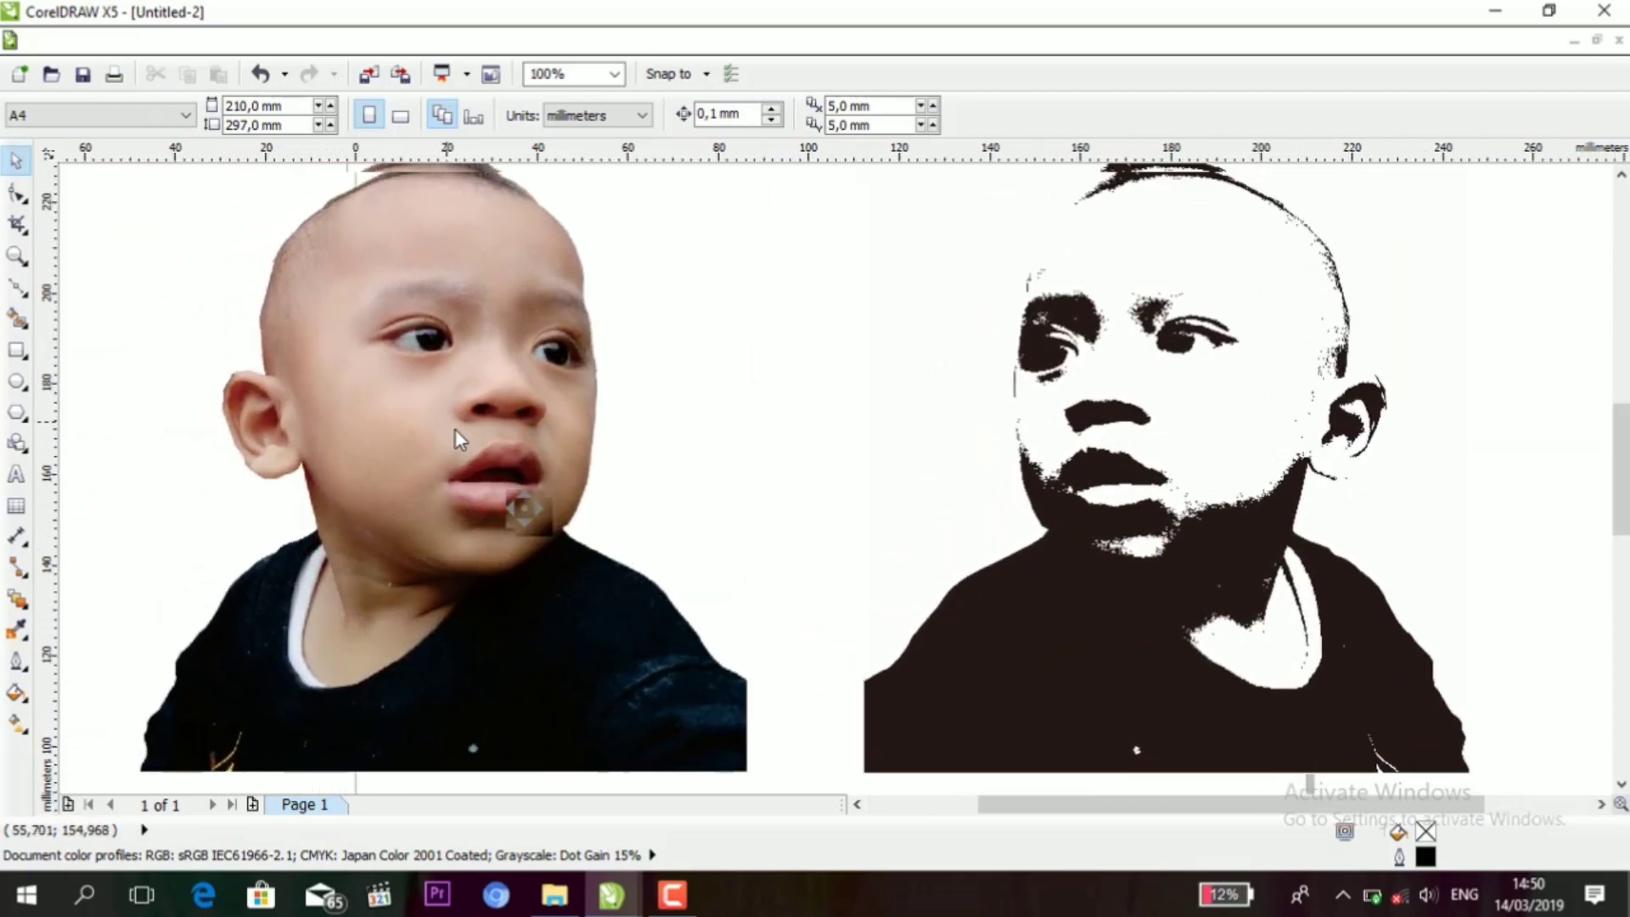
pyautogui.scroll(-2, 652, 446)
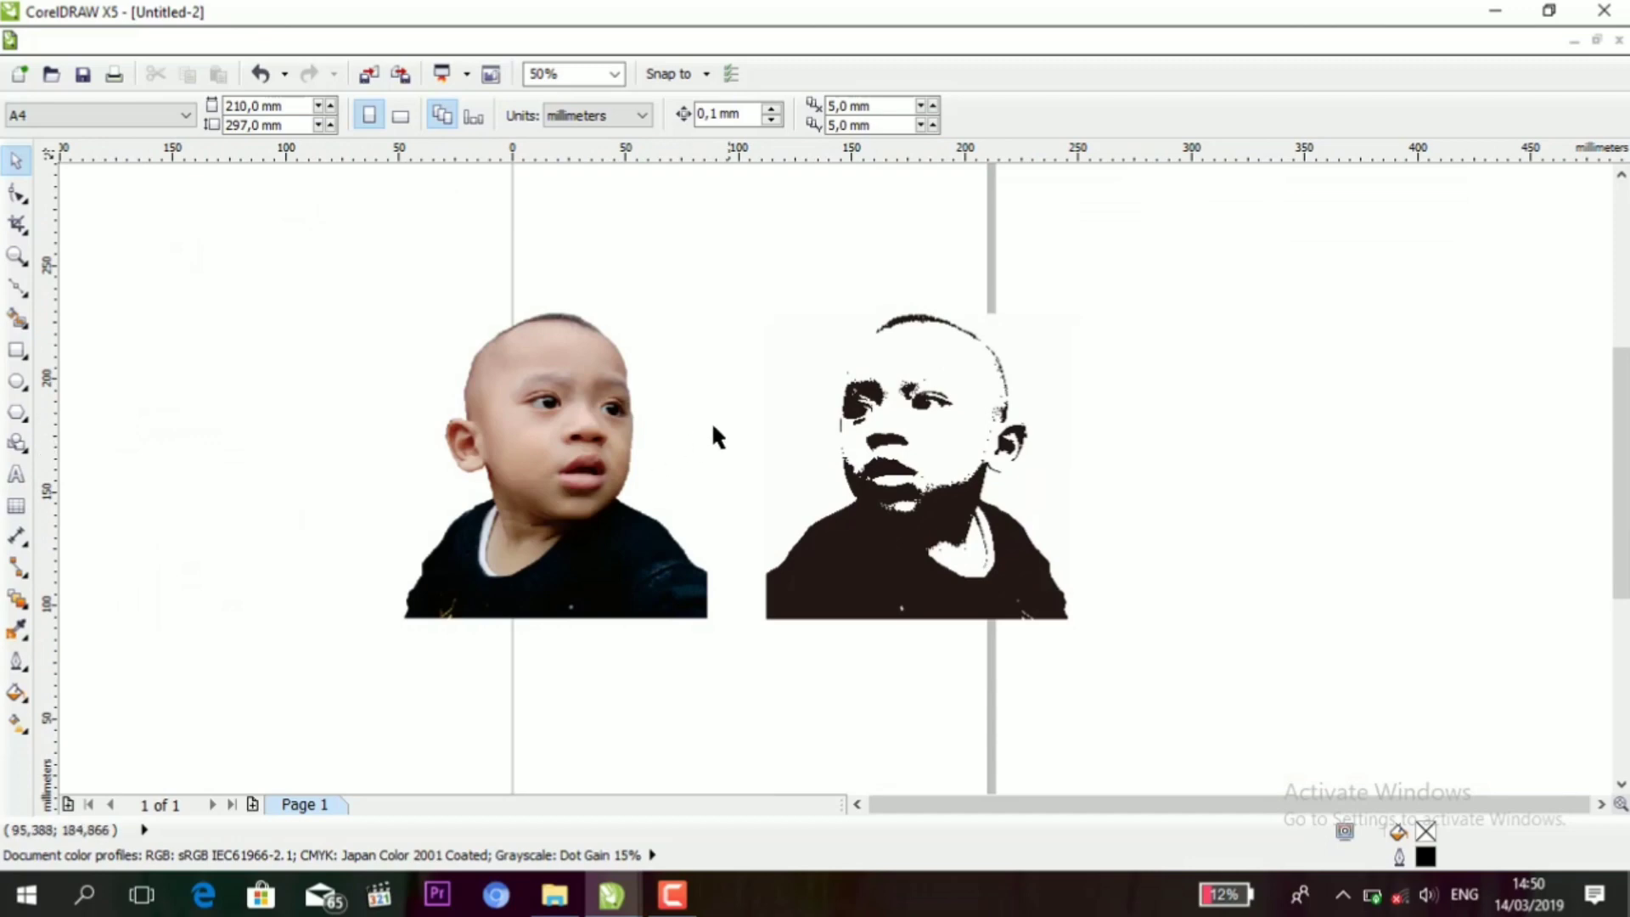